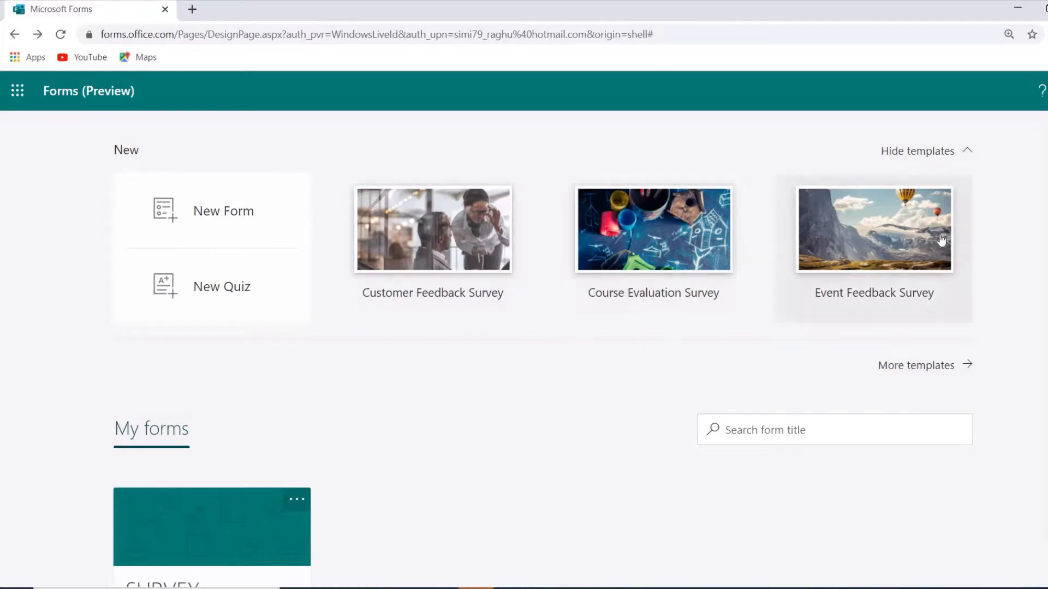
Look through the full template gallery, return to the start page, and create a new blank form.
click(932, 365)
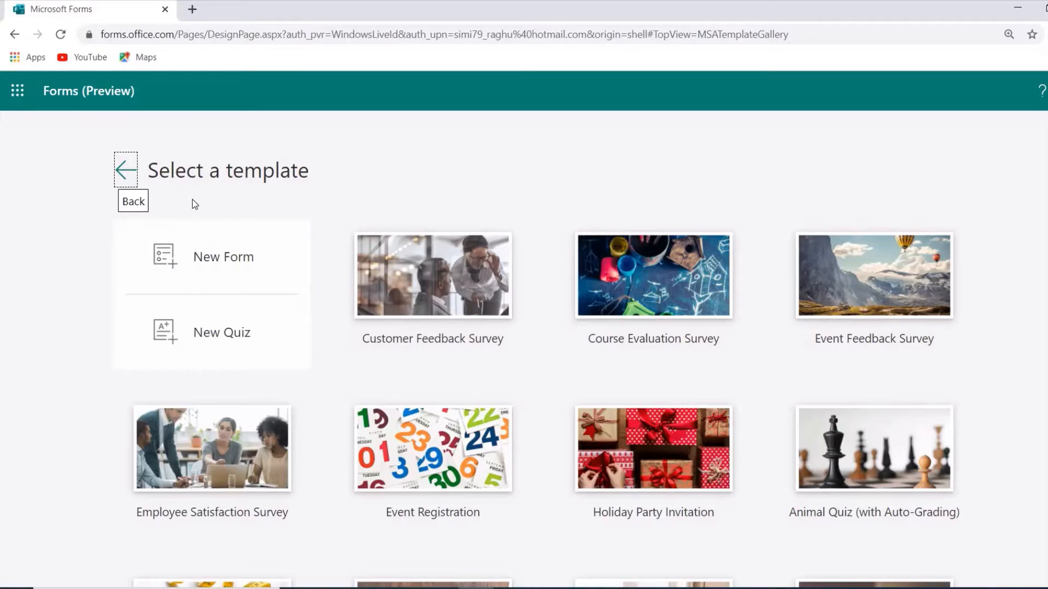
click(127, 173)
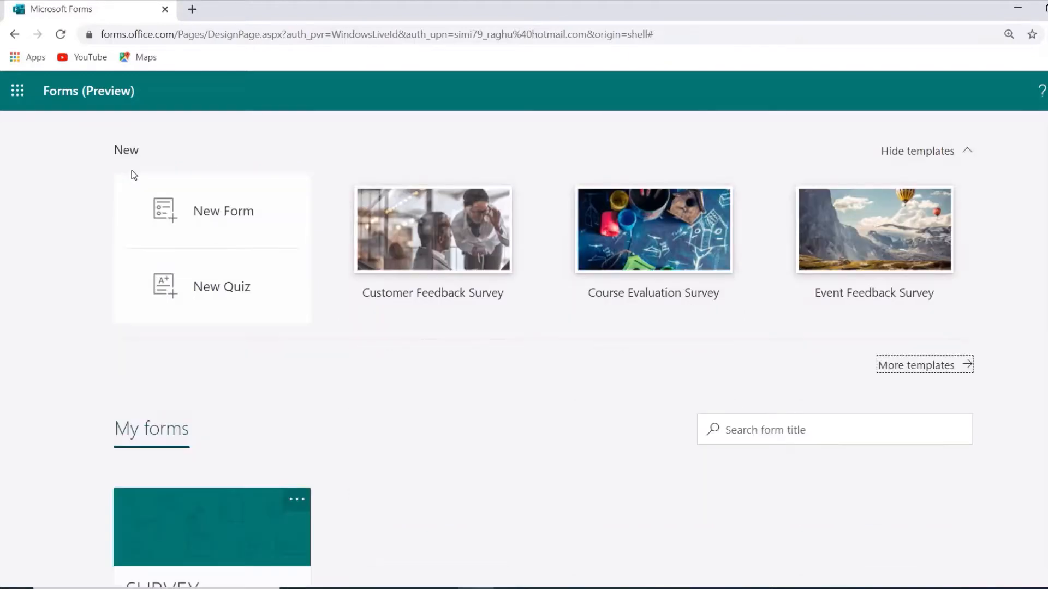
click(220, 217)
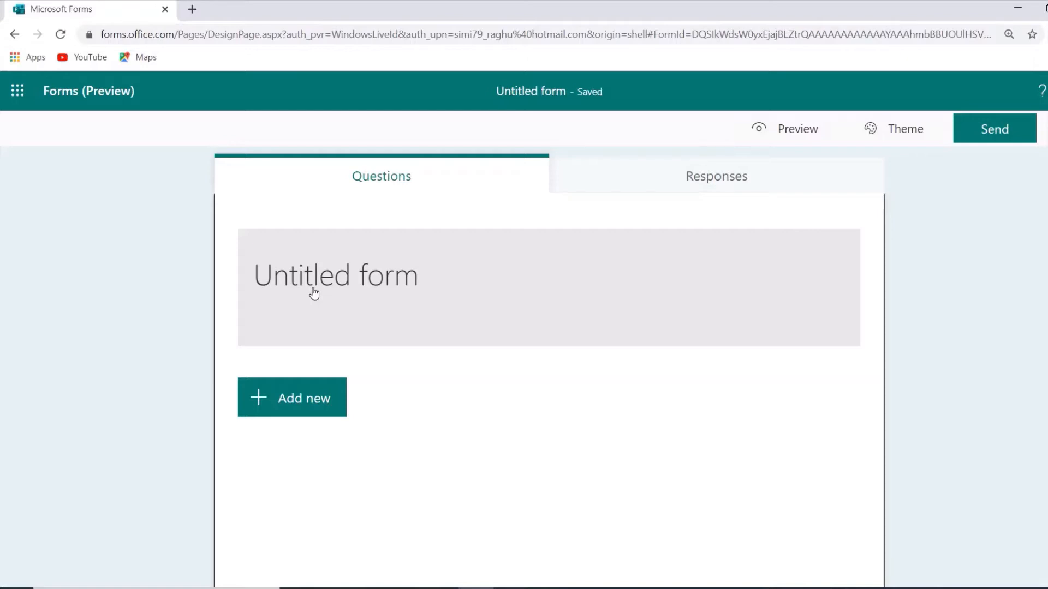
Title the form "survey on toothpaste" and check the header's image insertion options without adding an image.
click(314, 294)
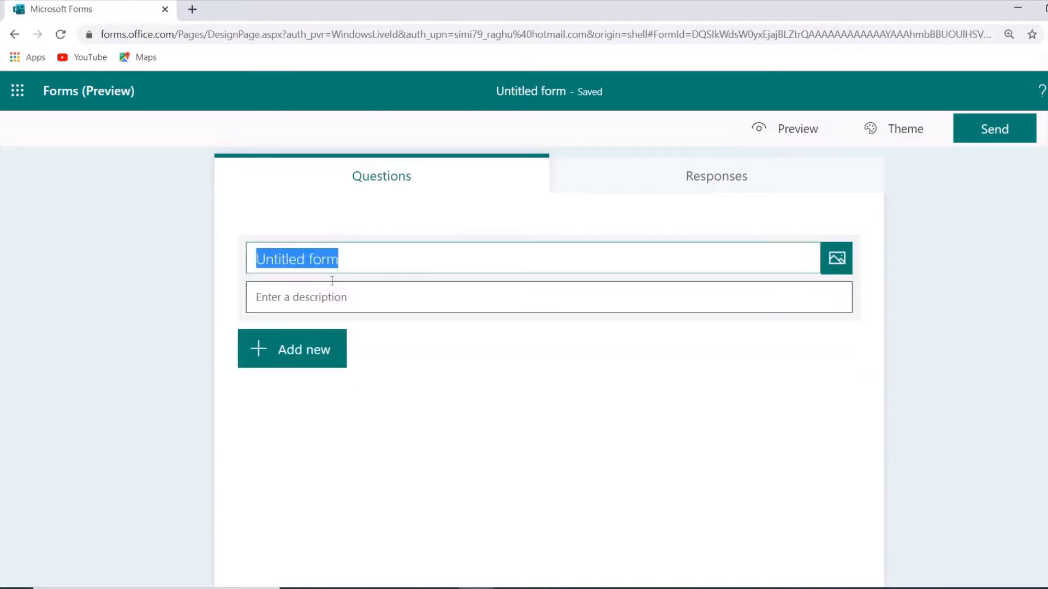
click(355, 264)
key(BackSpace)
key(BackSpace)
key(BackSpace)
key(BackSpace)
key(BackSpace)
key(BackSpace)
key(BackSpace)
key(BackSpace)
key(BackSpace)
key(BackSpace)
key(BackSpace)
key(BackSpace)
key(BackSpace)
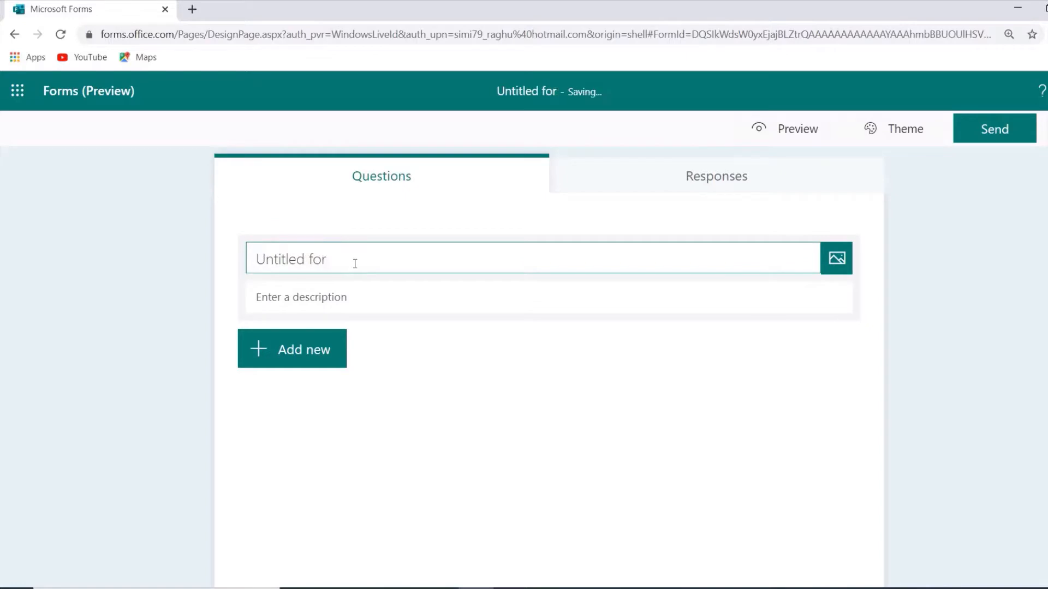
text(su)
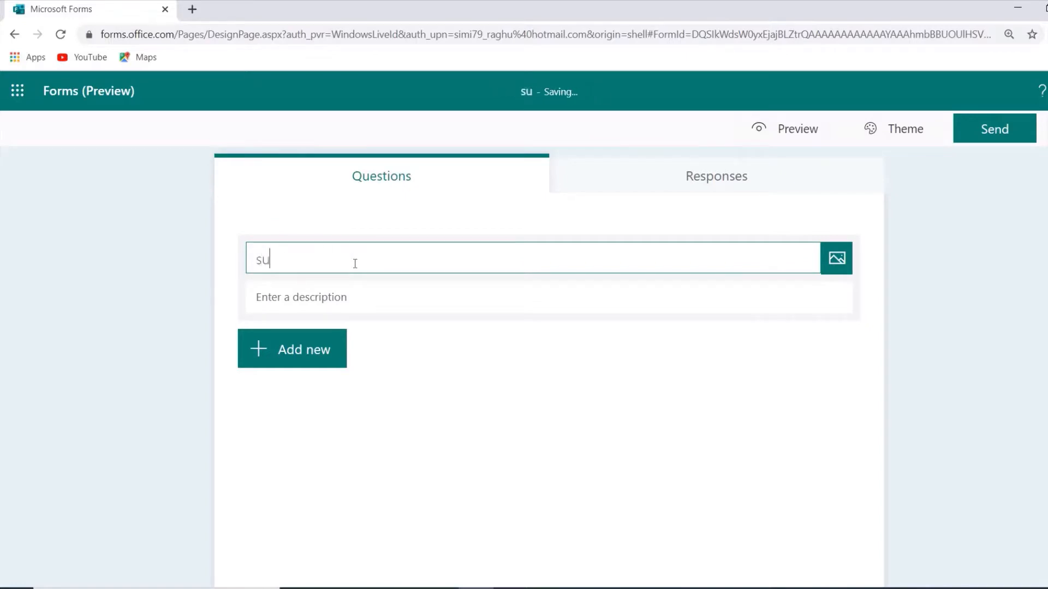
text(rvey o)
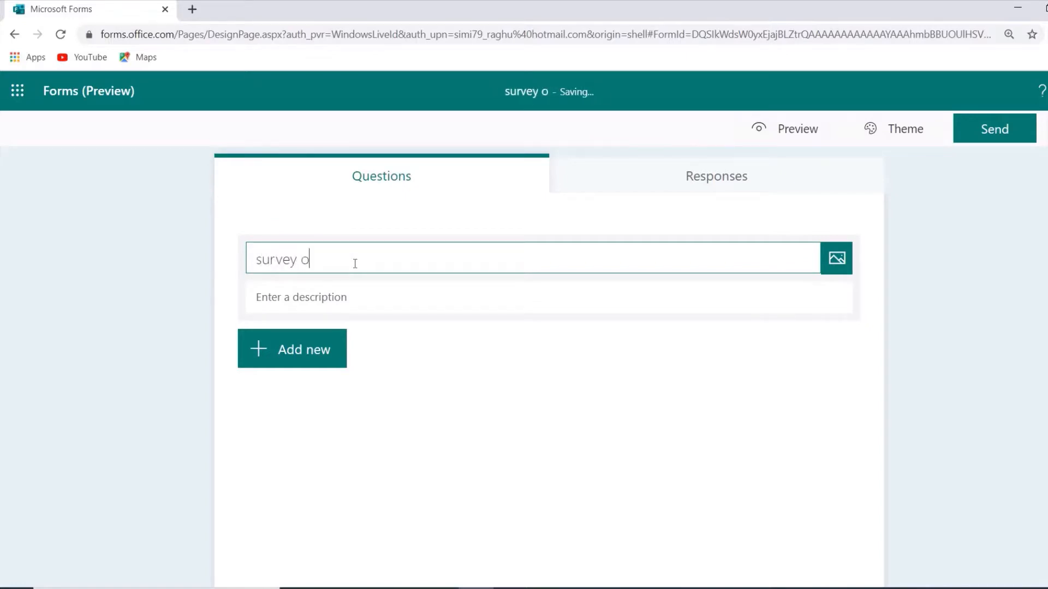
text(n toothpaste)
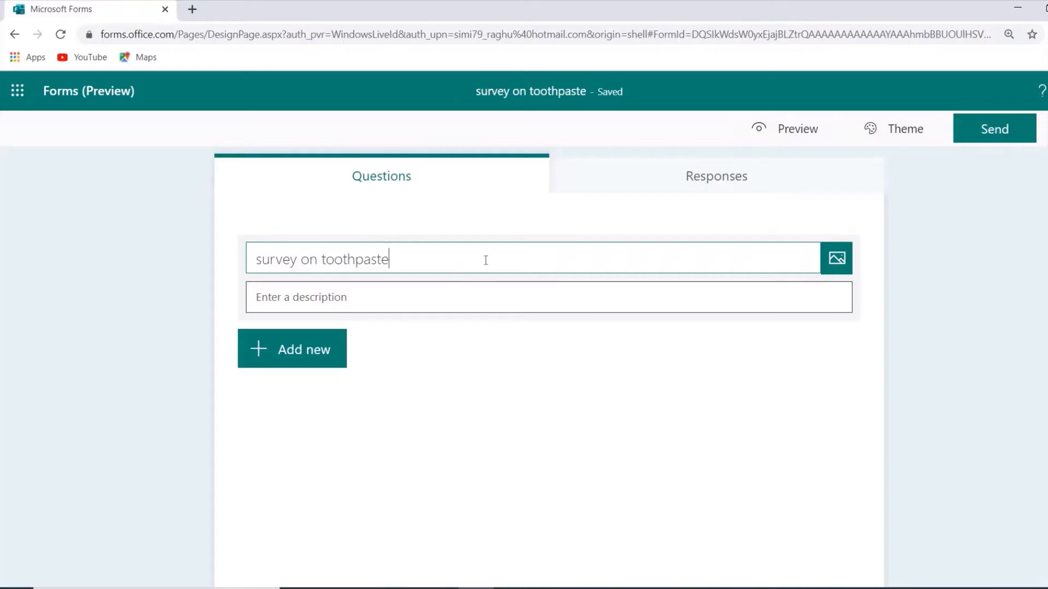
click(837, 261)
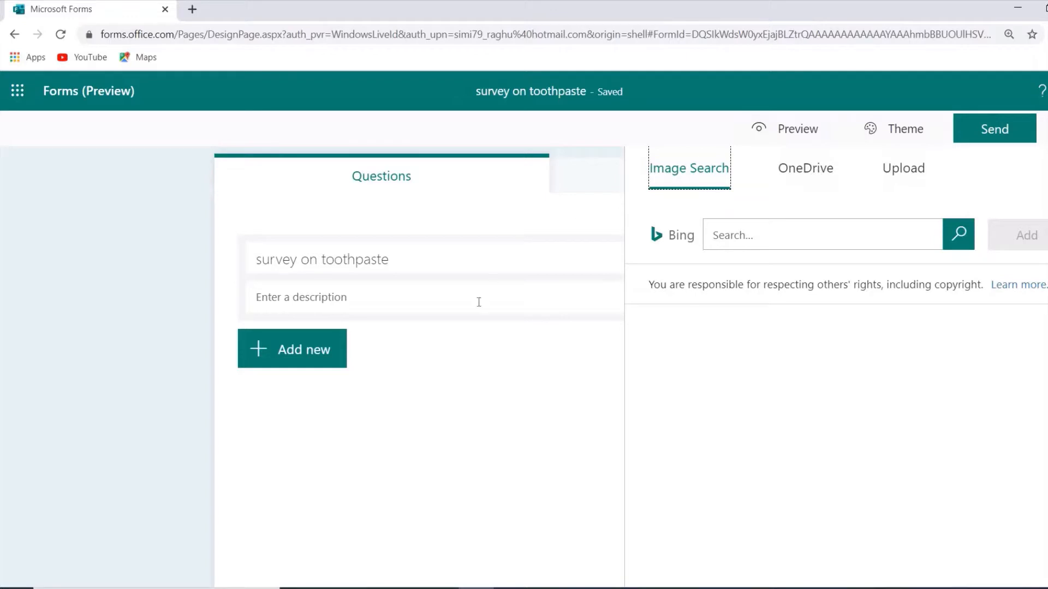
click(454, 359)
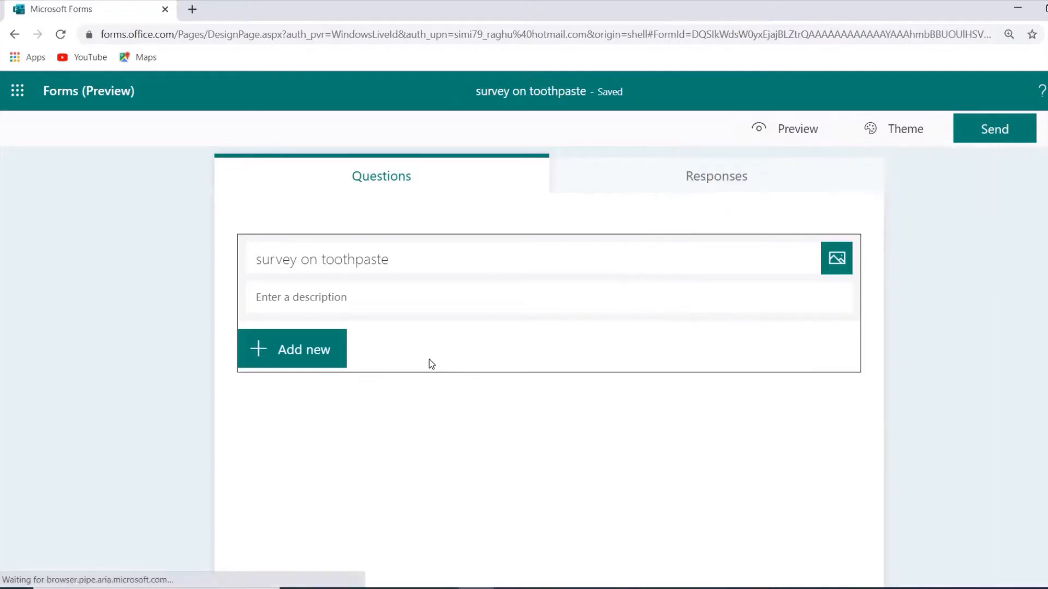
Add a choice question with the text "Which variant of toothpaste do you prefer?".
click(301, 361)
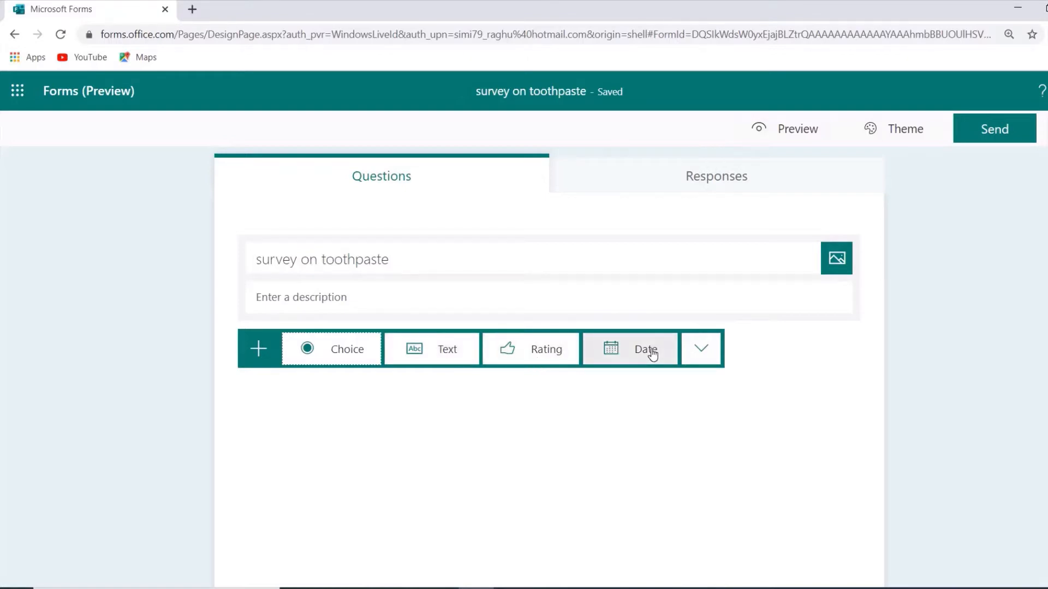
click(706, 350)
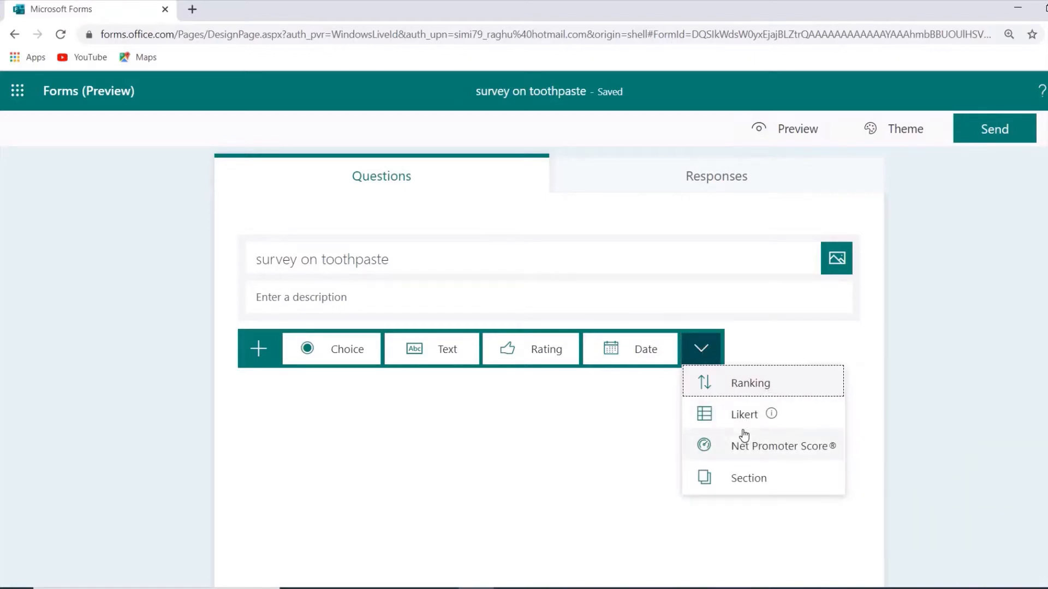
click(318, 350)
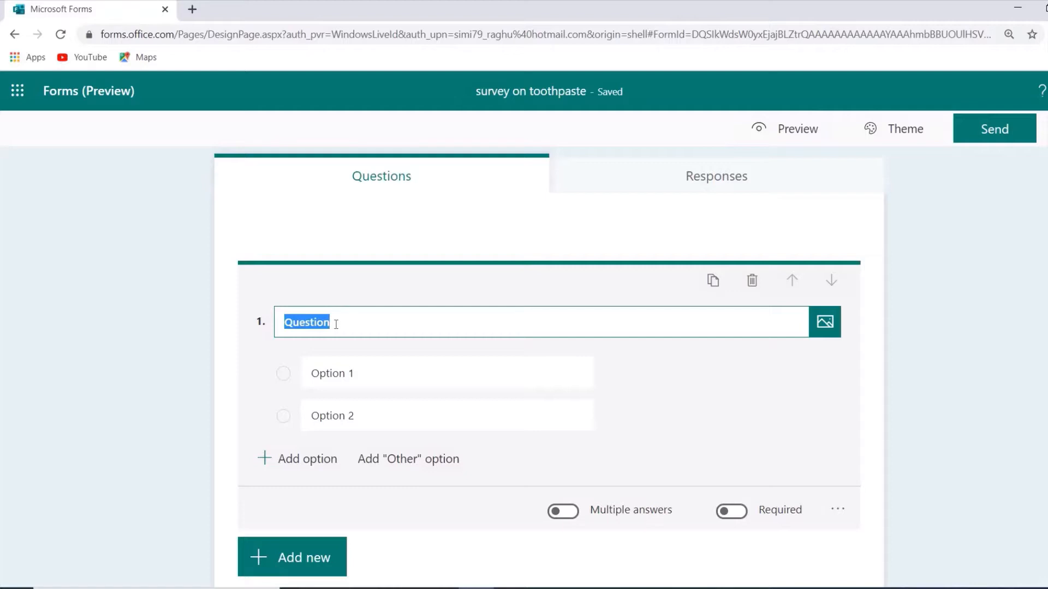
text(J)
key(BackSpace)
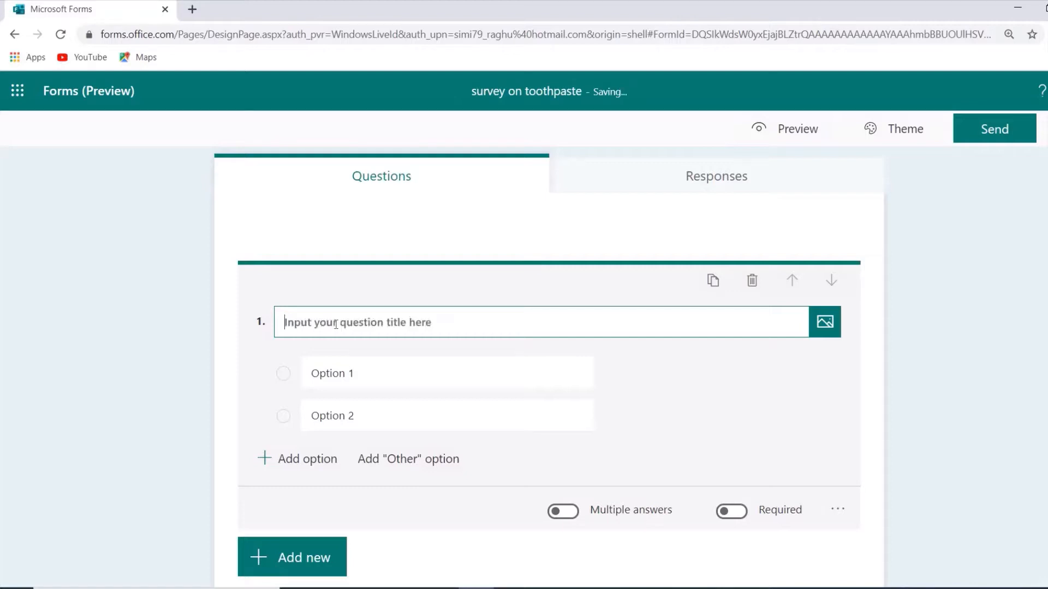
text(Which)
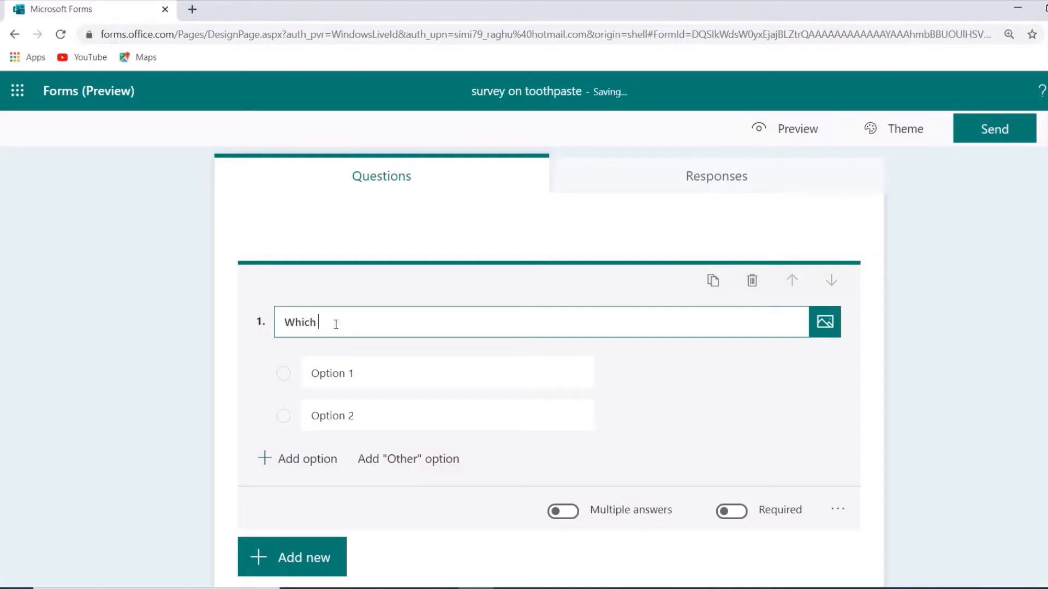
text( variant of toothpaste)
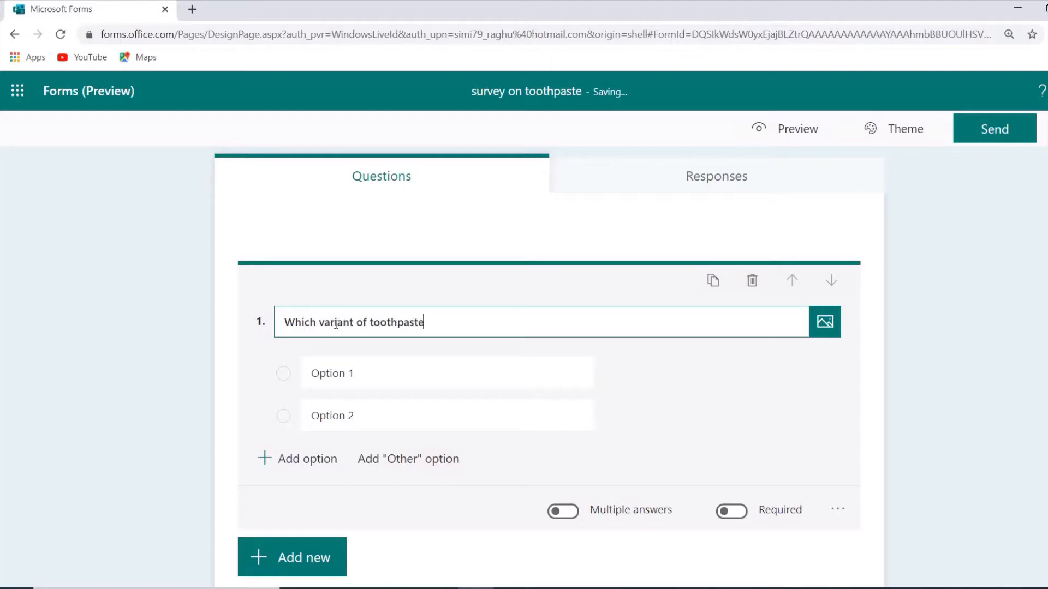
text( do you prefer?)
Set the first two answer options to "regular" and "fruity", and add two more options with their default text.
click(318, 369)
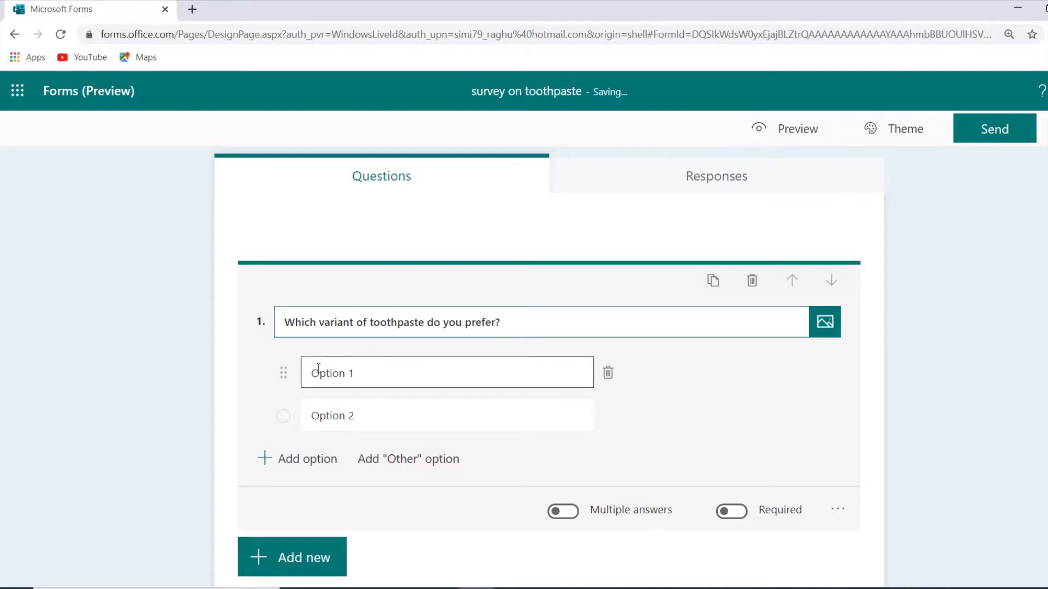
click(318, 368)
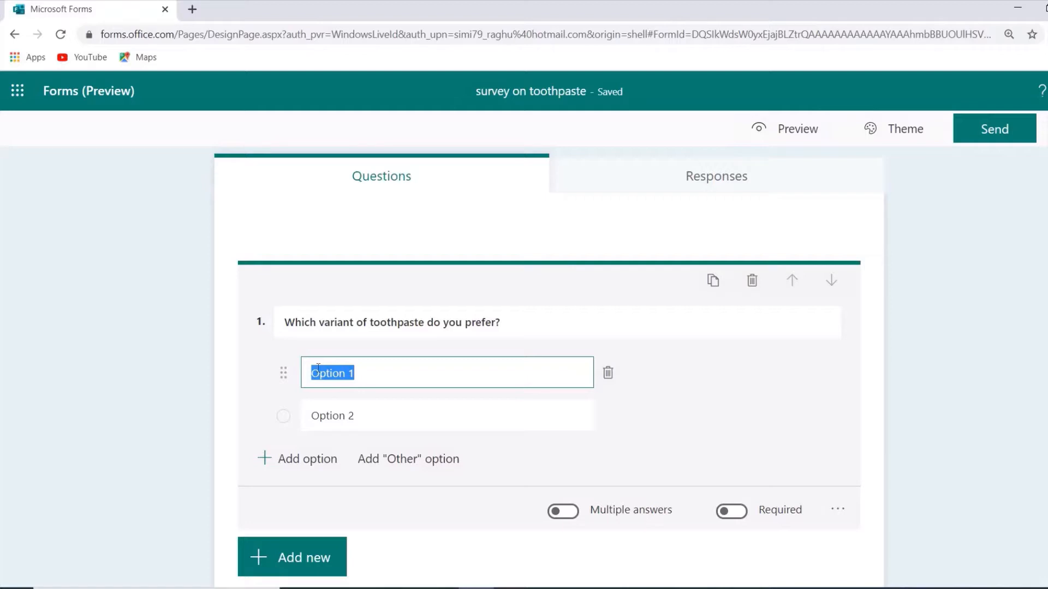
text(regular)
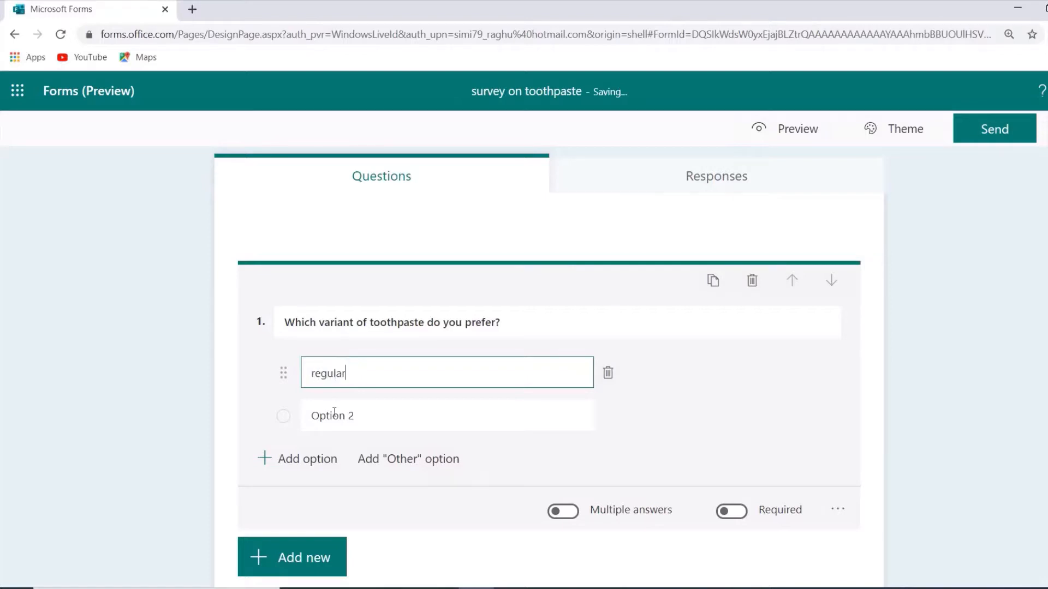
click(334, 415)
text(fruity)
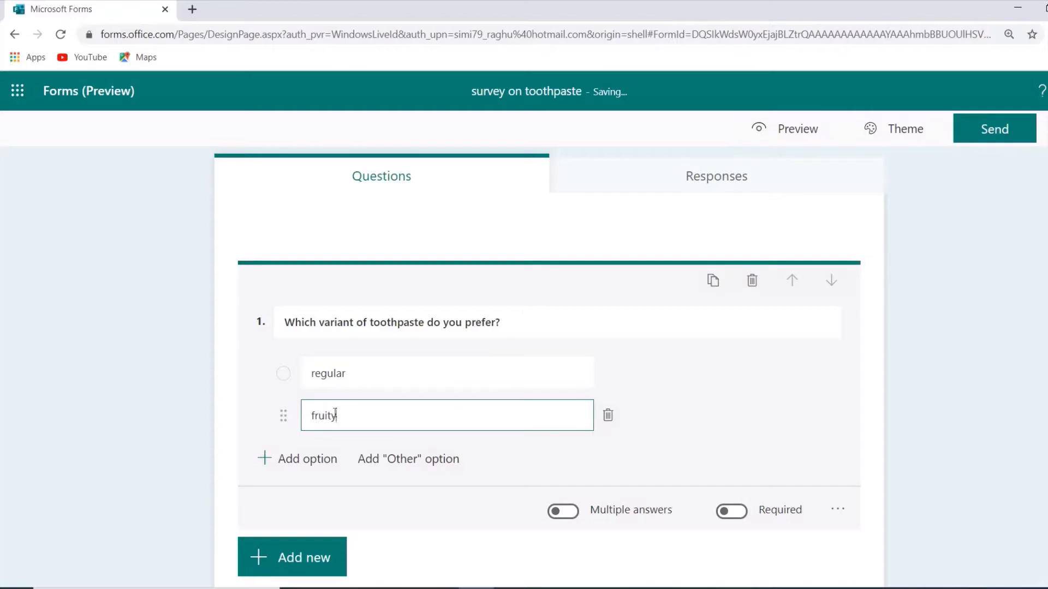
key(BackSpace)
key(BackSpace)
key(BackSpace)
key(BackSpace)
key(BackSpace)
key(BackSpace)
text(fruity)
click(309, 459)
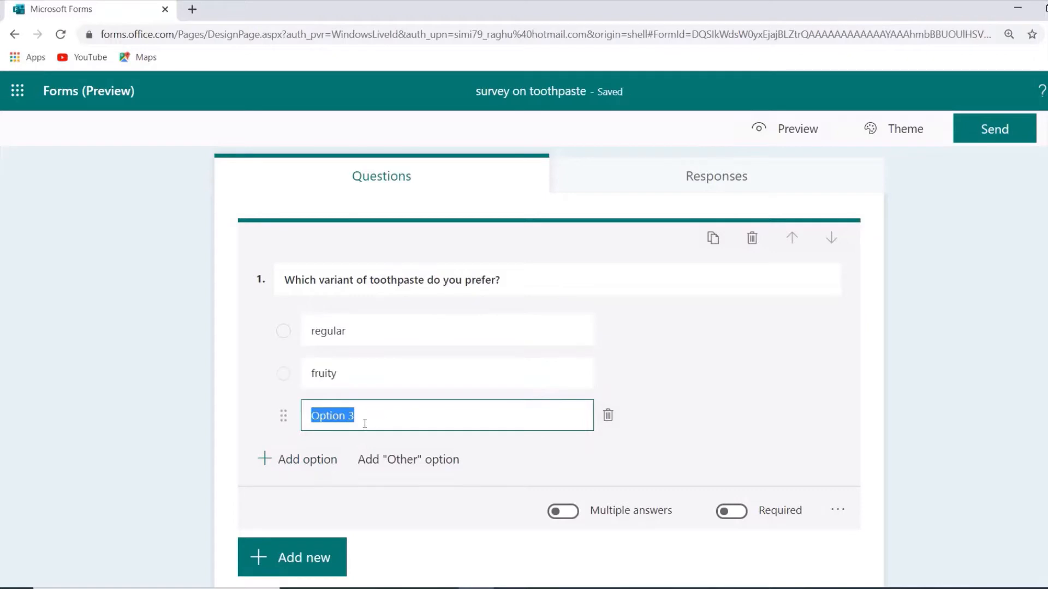
click(314, 465)
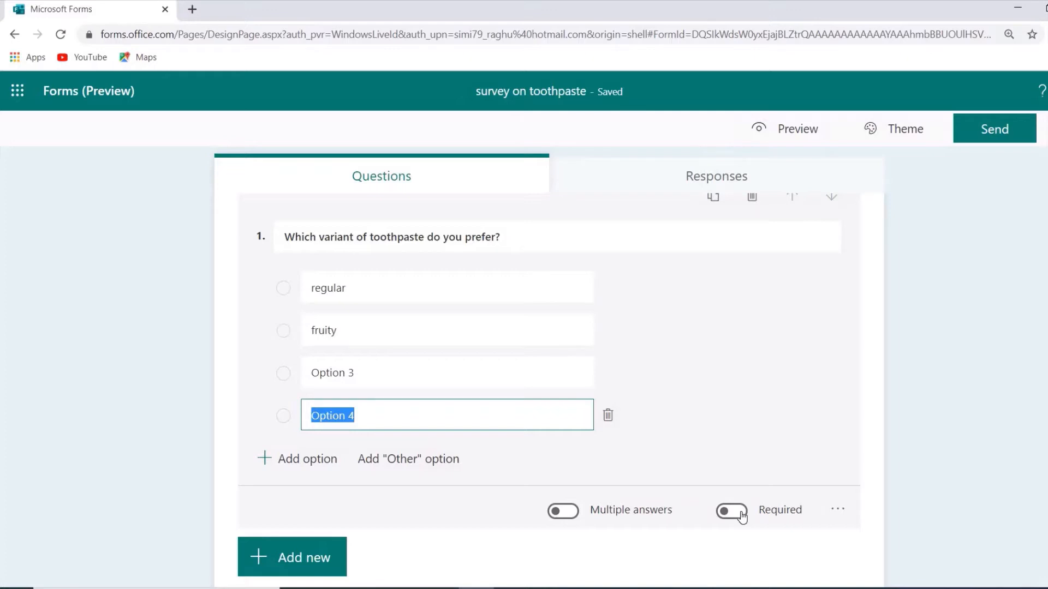
Make the toothpaste variant question required and turn on its subtitle, leaving the subtitle blank.
click(732, 512)
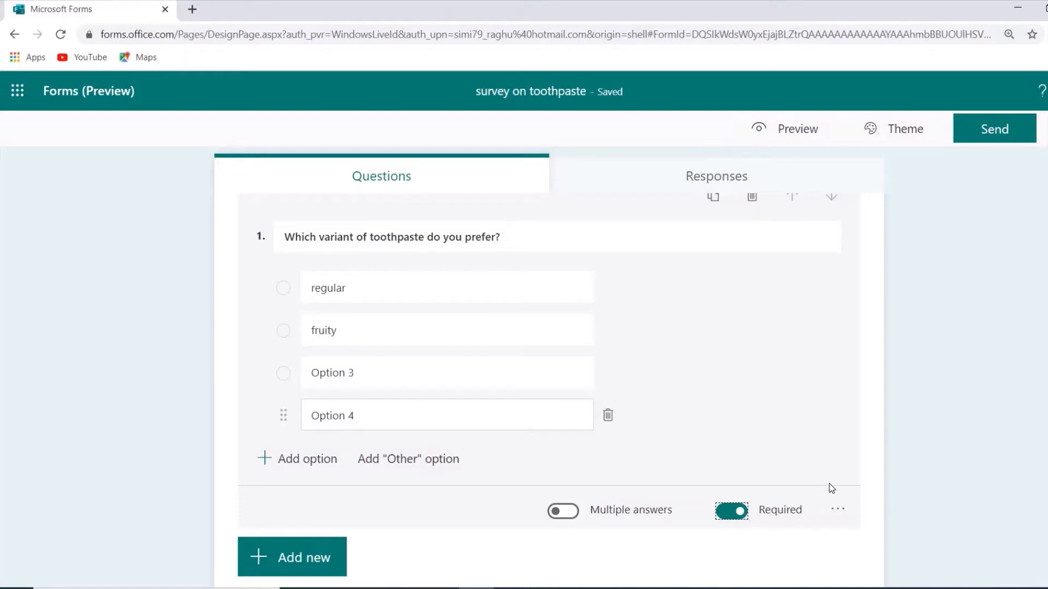
click(838, 512)
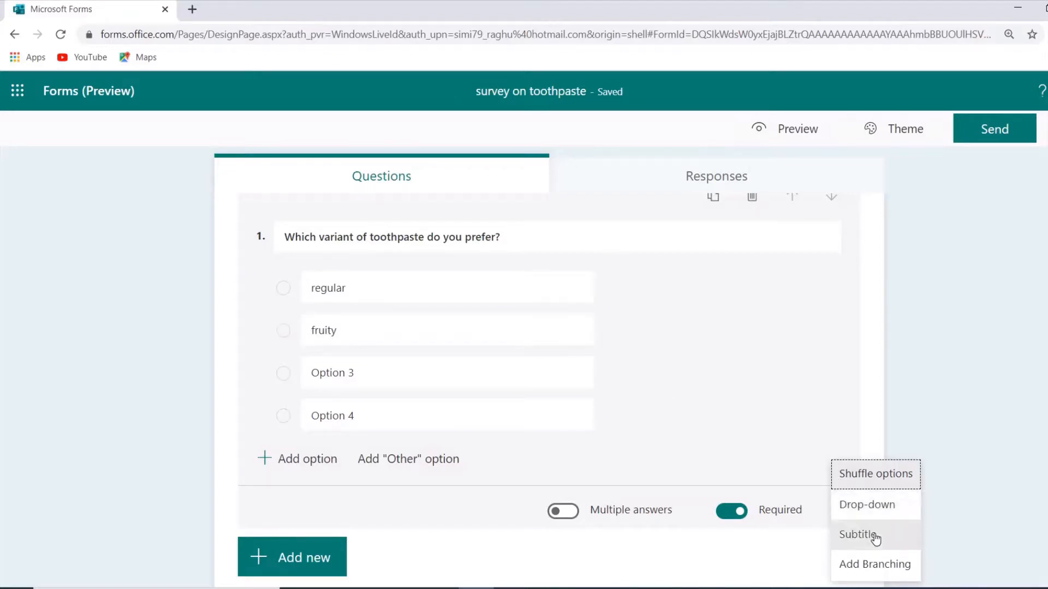
click(857, 535)
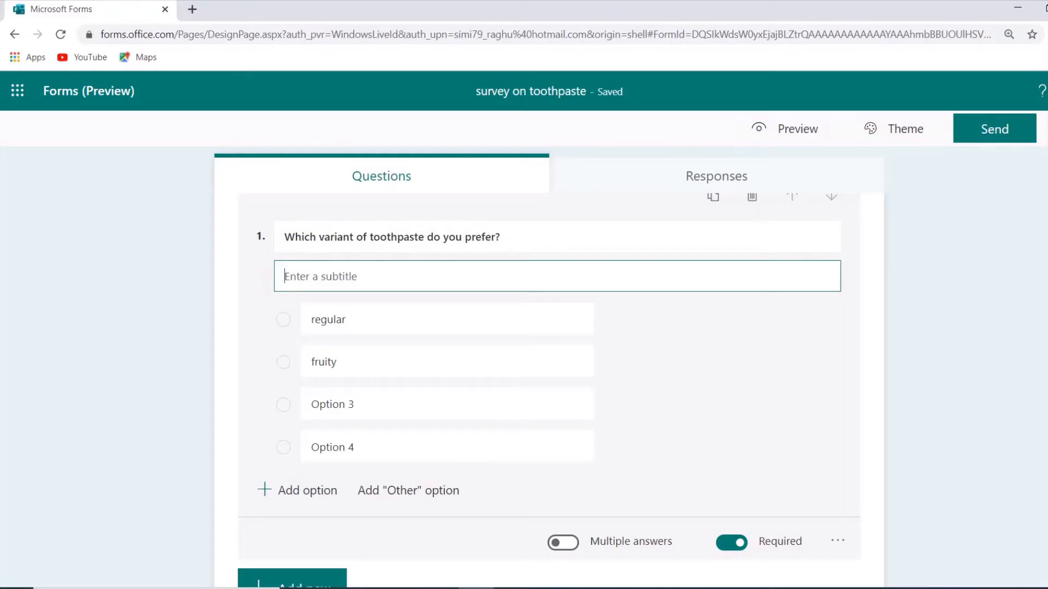
click(1040, 305)
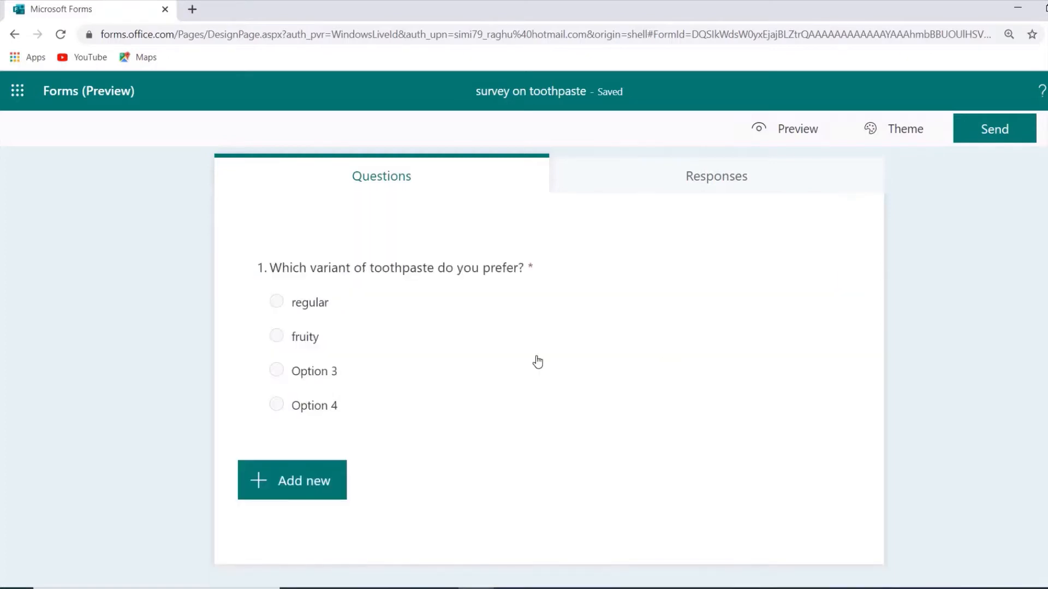
Add a text question below the first one with the text "What is your age?".
click(307, 480)
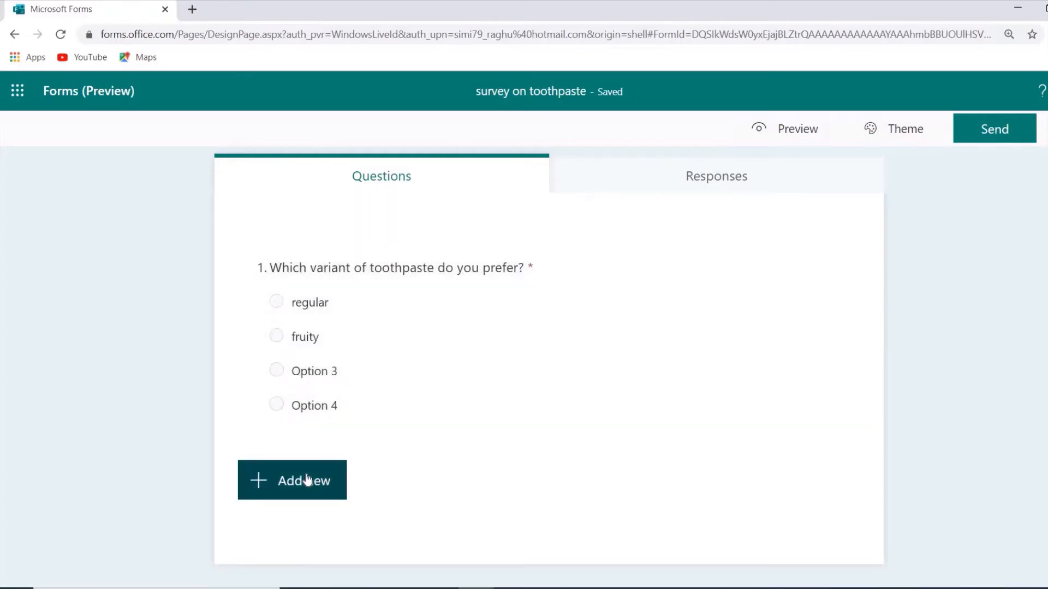
click(307, 480)
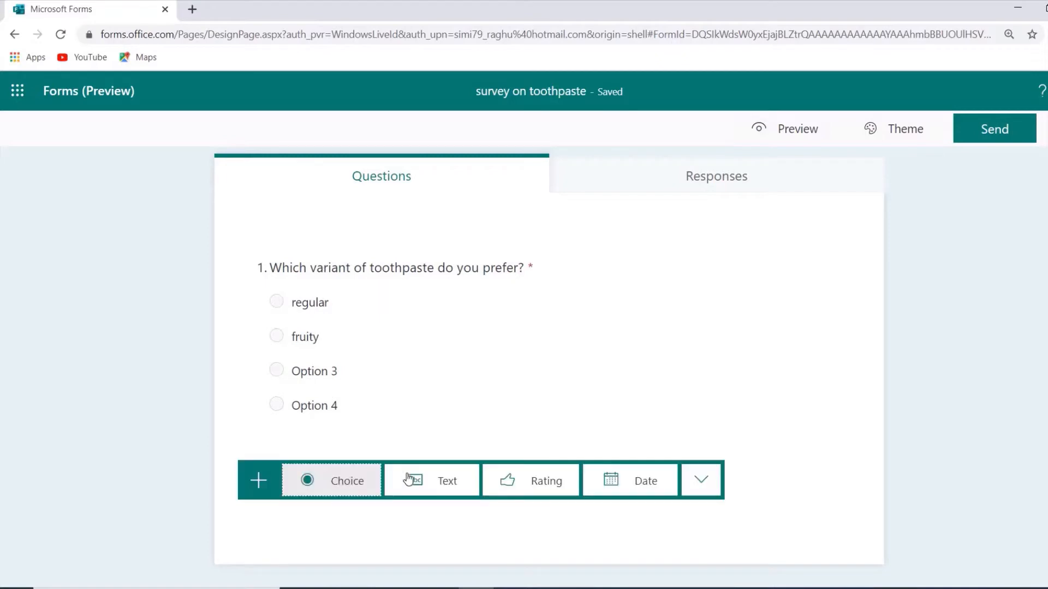
click(438, 479)
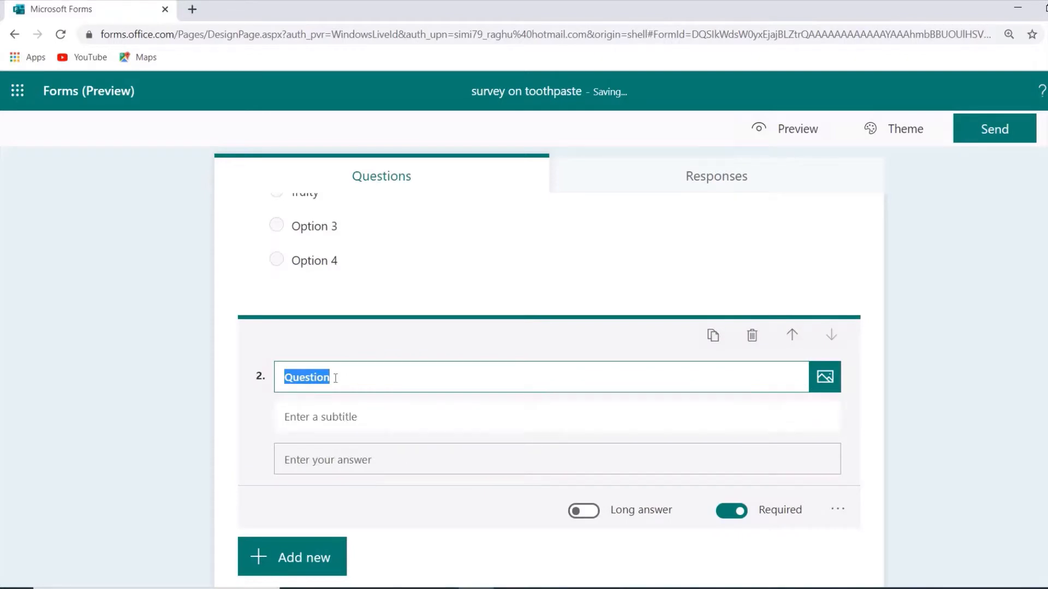
text(What is your)
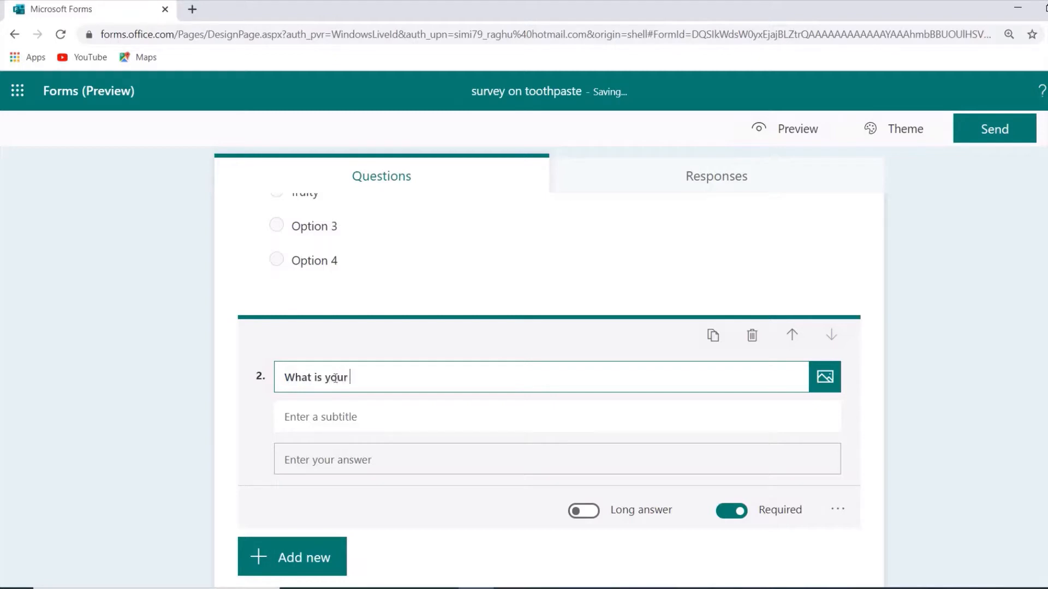
text( age?)
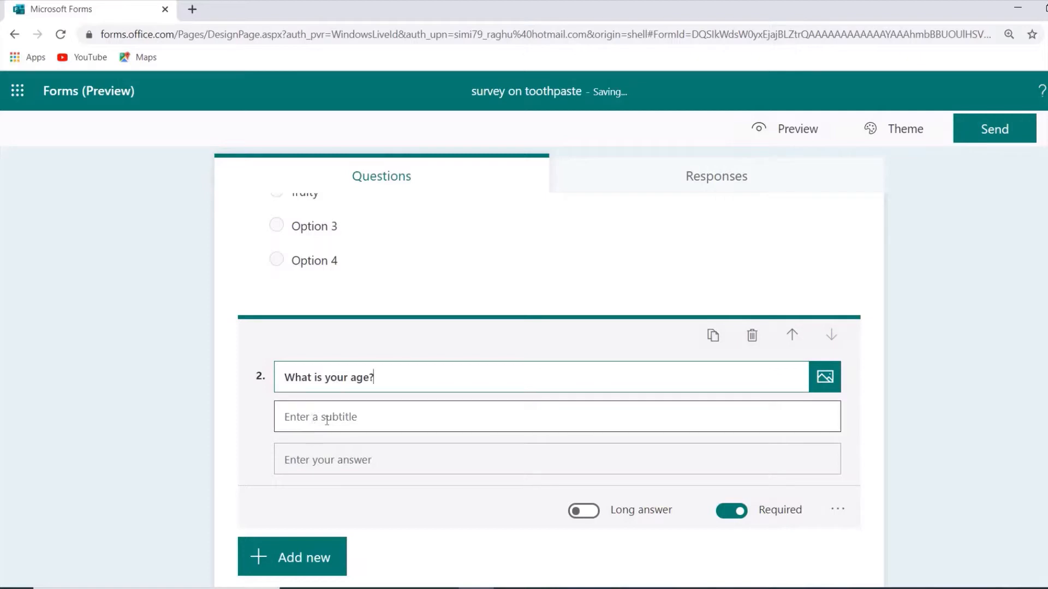
Remove the subtitle field from the age question and enable a long answer for it.
click(837, 510)
click(873, 513)
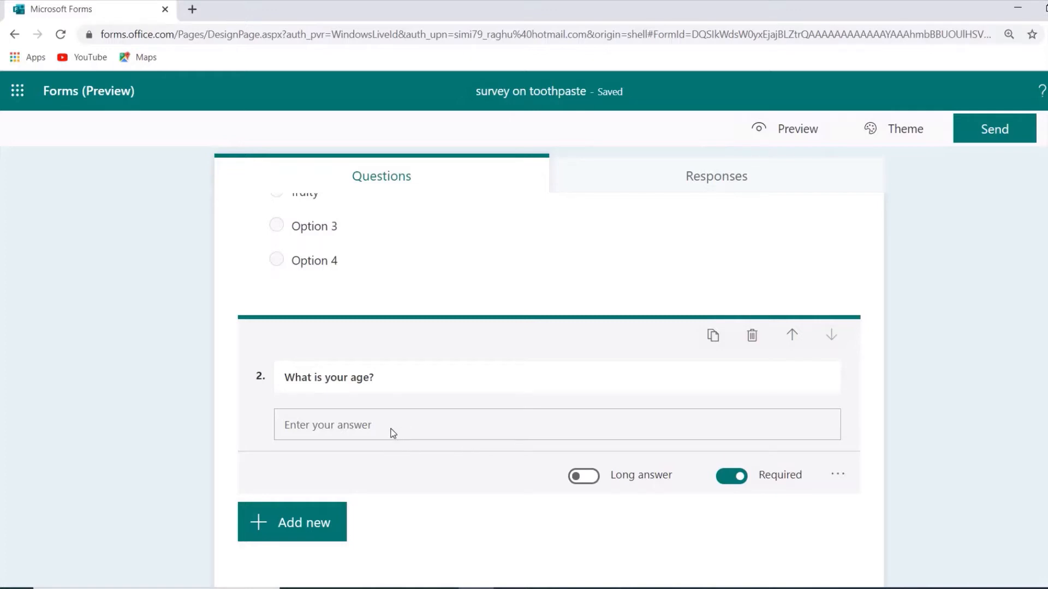
click(593, 482)
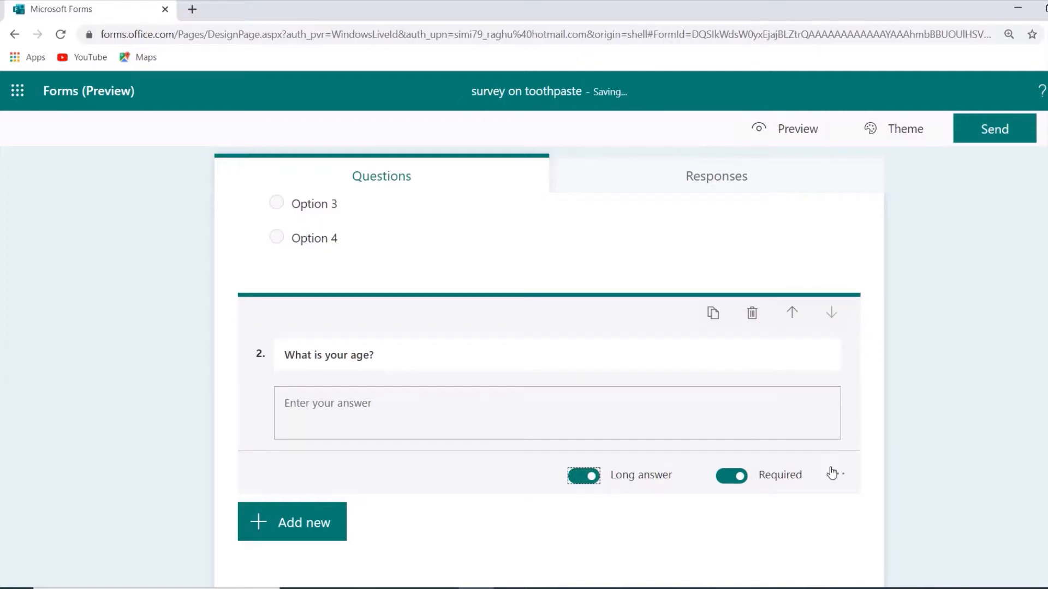
Add a rating question below the age question with 9 levels and the Number symbol.
click(313, 526)
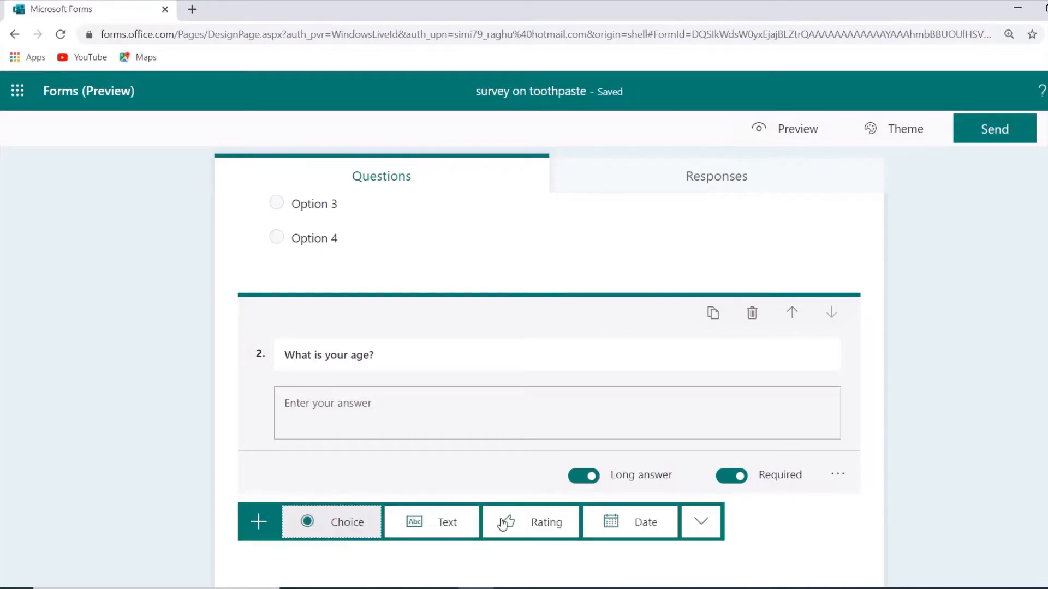
click(532, 525)
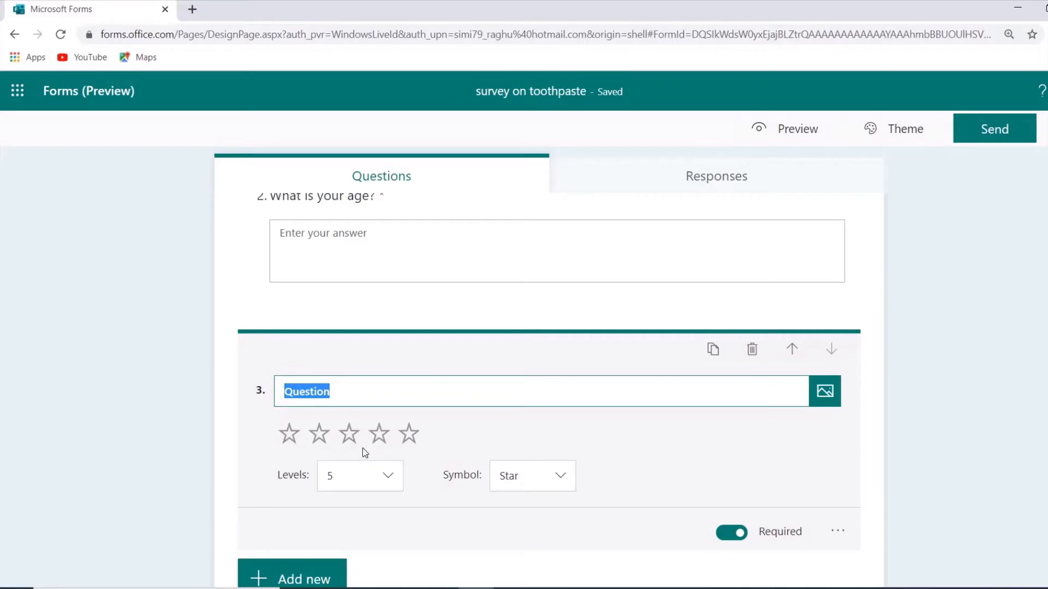
click(388, 480)
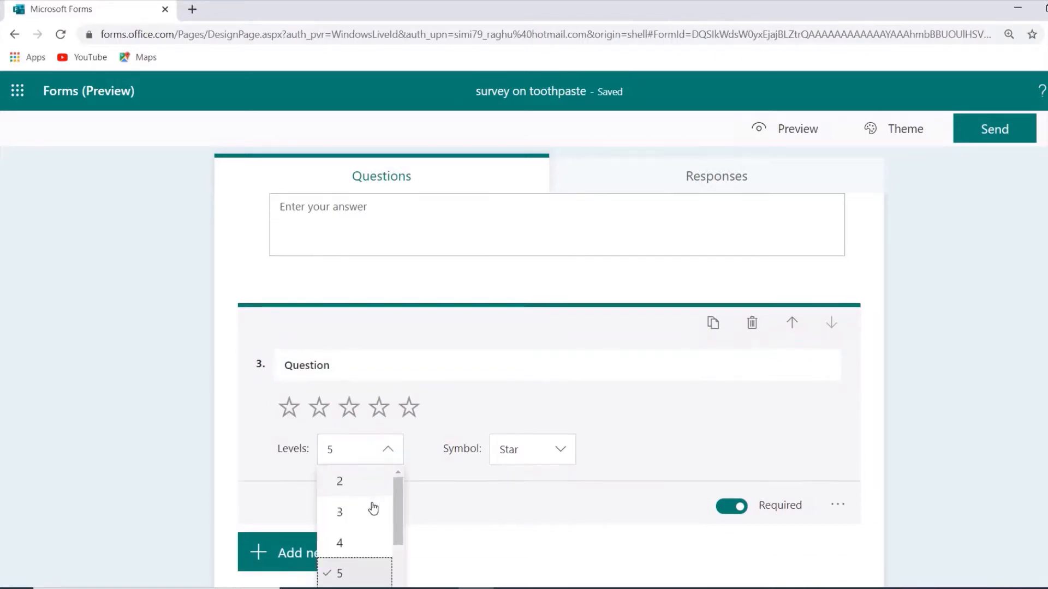
drag(400, 521, 404, 581)
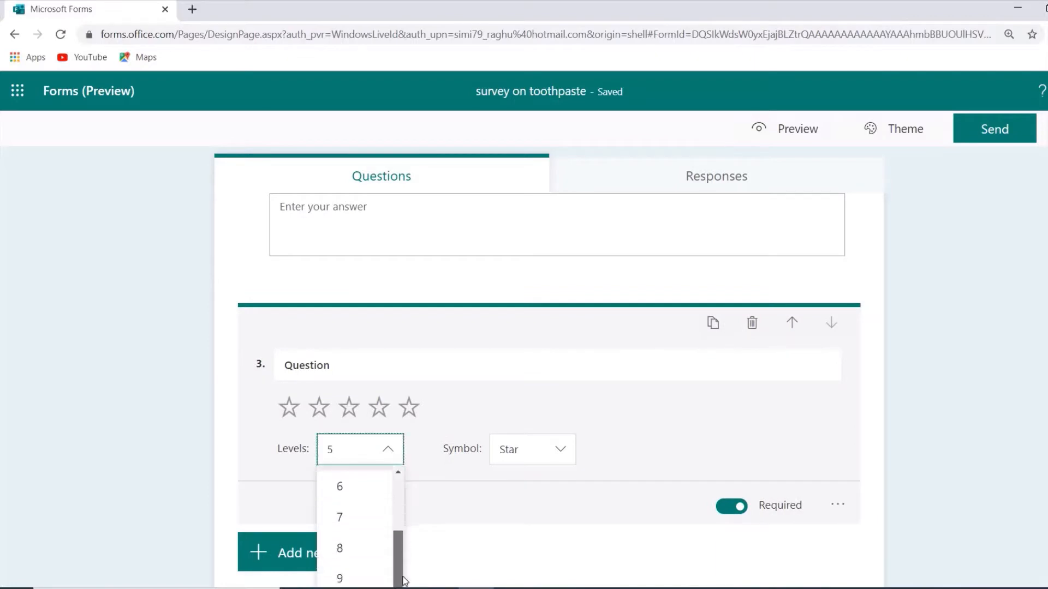
click(350, 579)
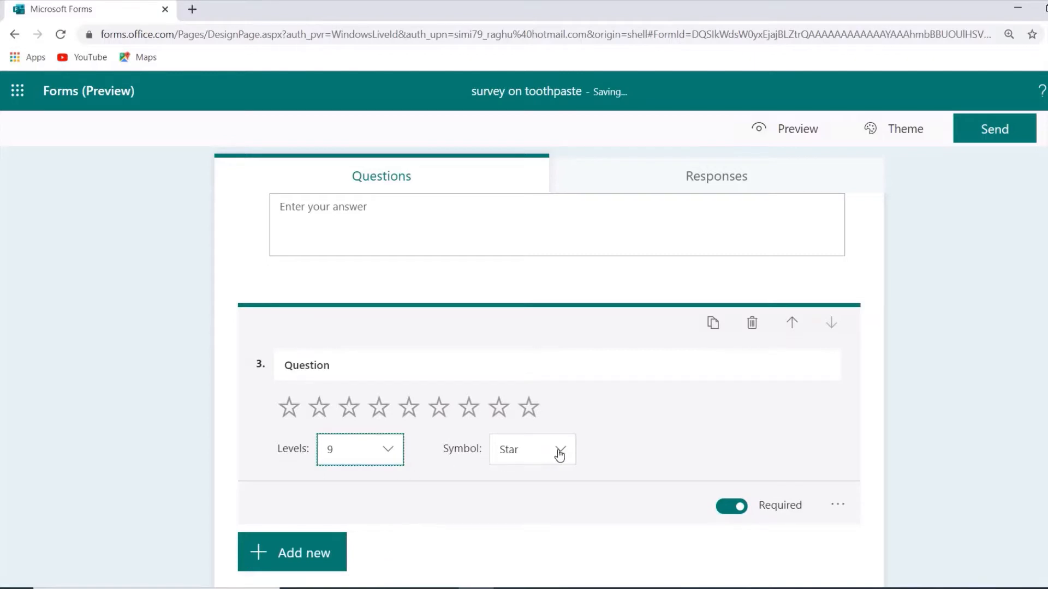
click(559, 454)
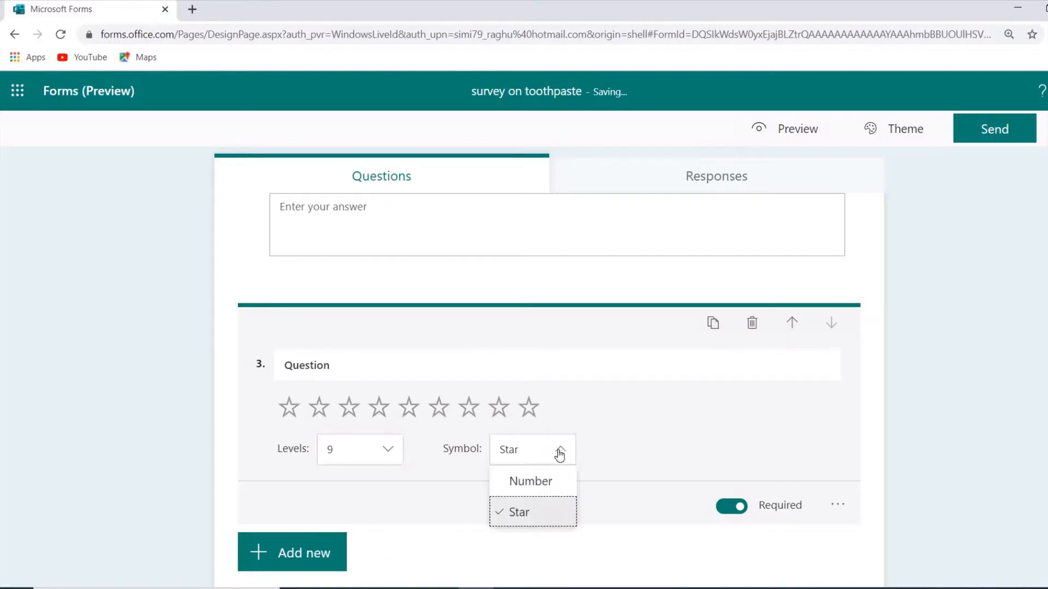
click(551, 480)
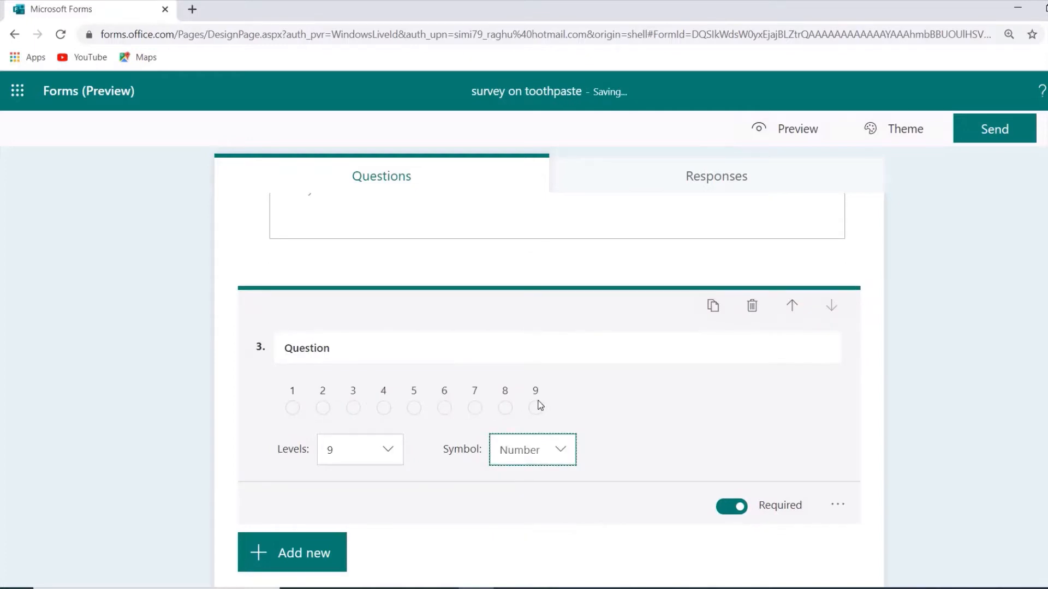
Replace the rating question's default text with "On a rating scale of 9 rate your current toothpaste.".
click(345, 351)
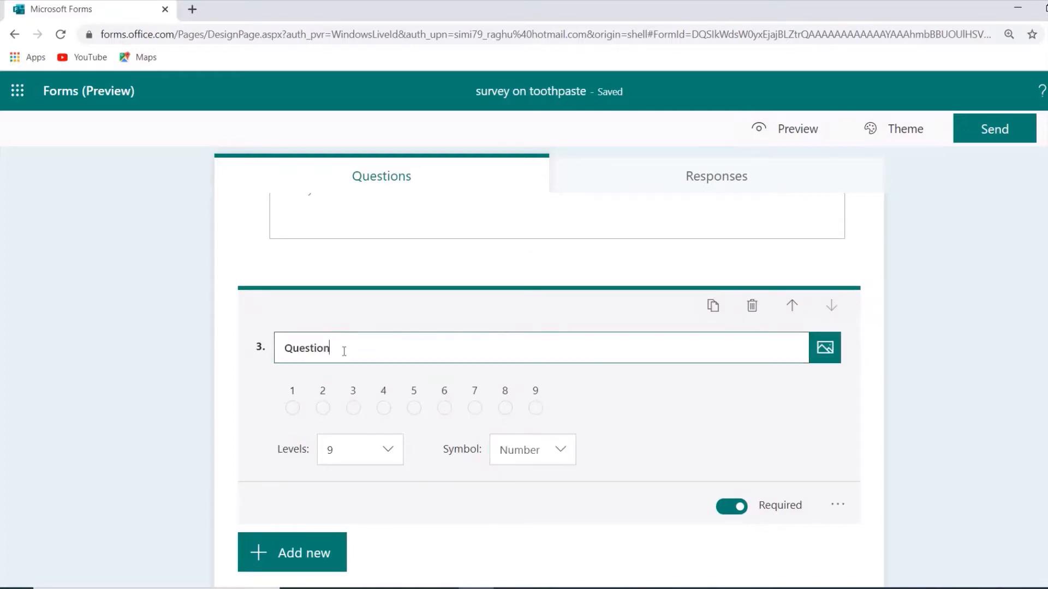
text(on a rat)
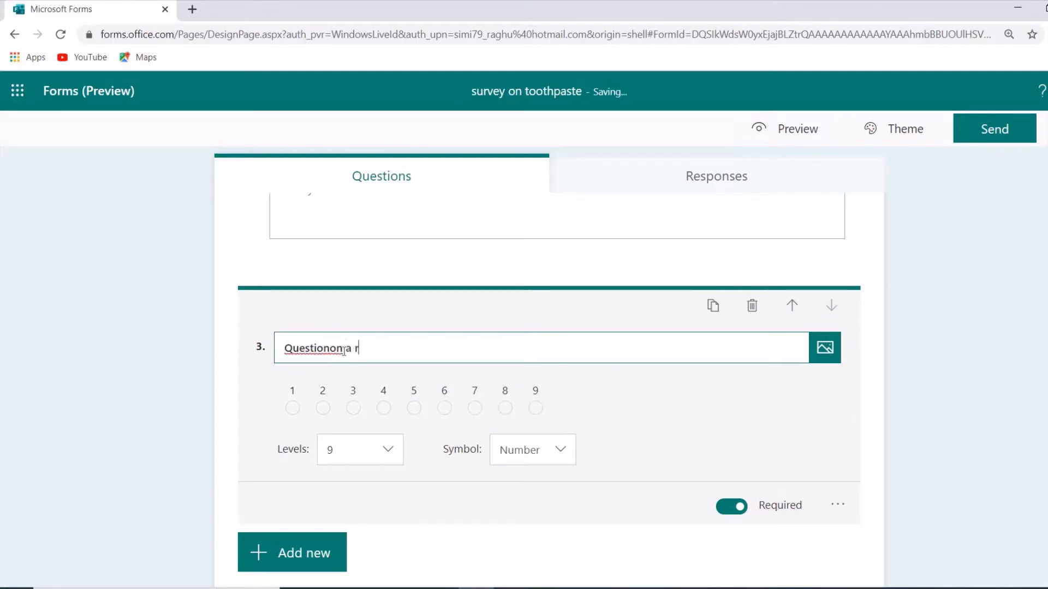
text(i)
click(329, 347)
key(BackSpace)
key(BackSpace)
key(BackSpace)
key(BackSpace)
key(BackSpace)
key(BackSpace)
key(BackSpace)
key(BackSpace)
key(BackSpace)
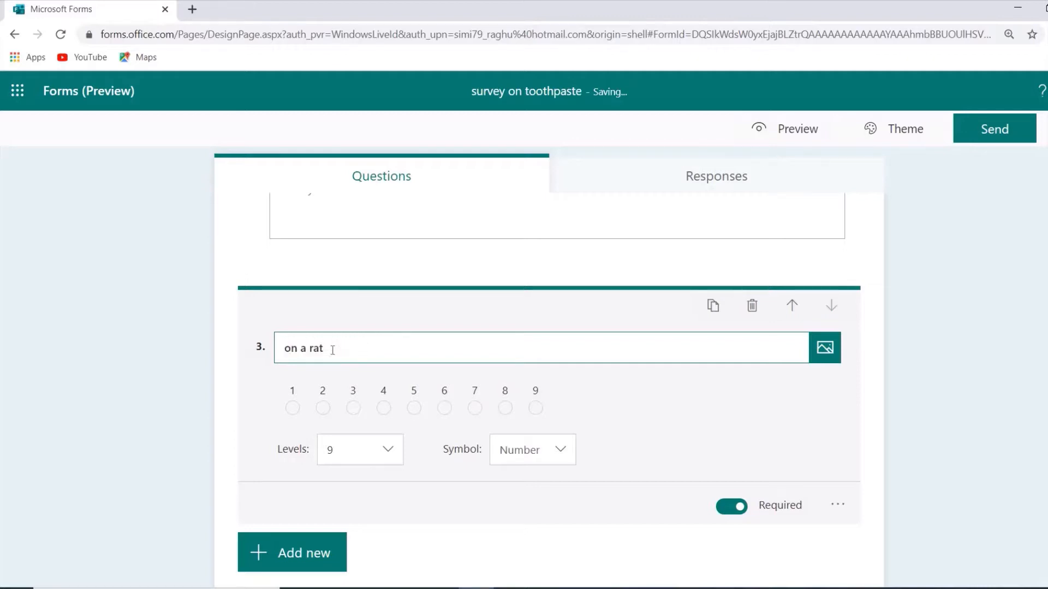
text(On a rating scale of )
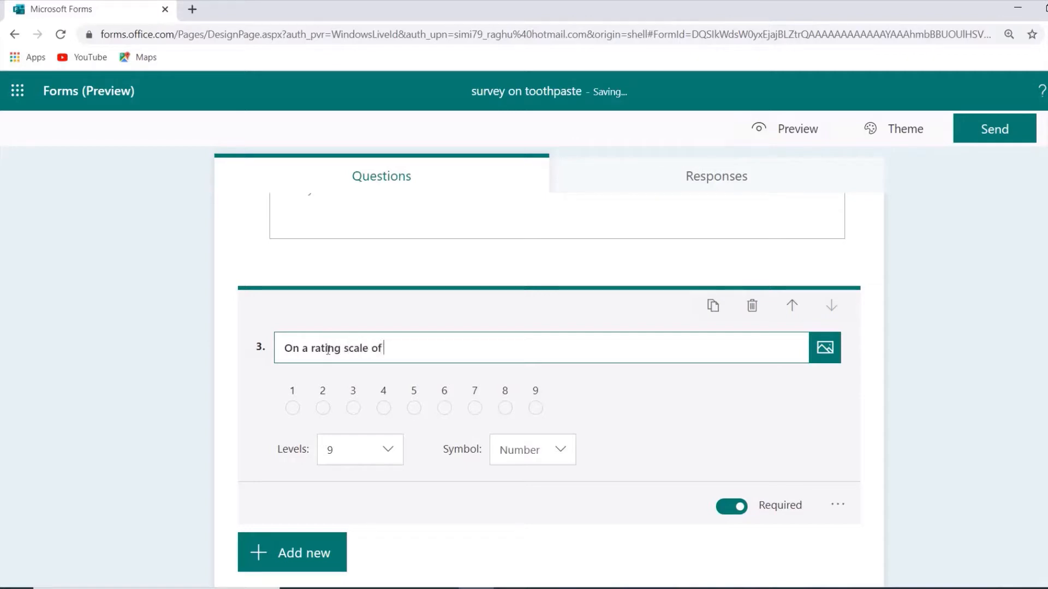
text(9 rate your current tooth)
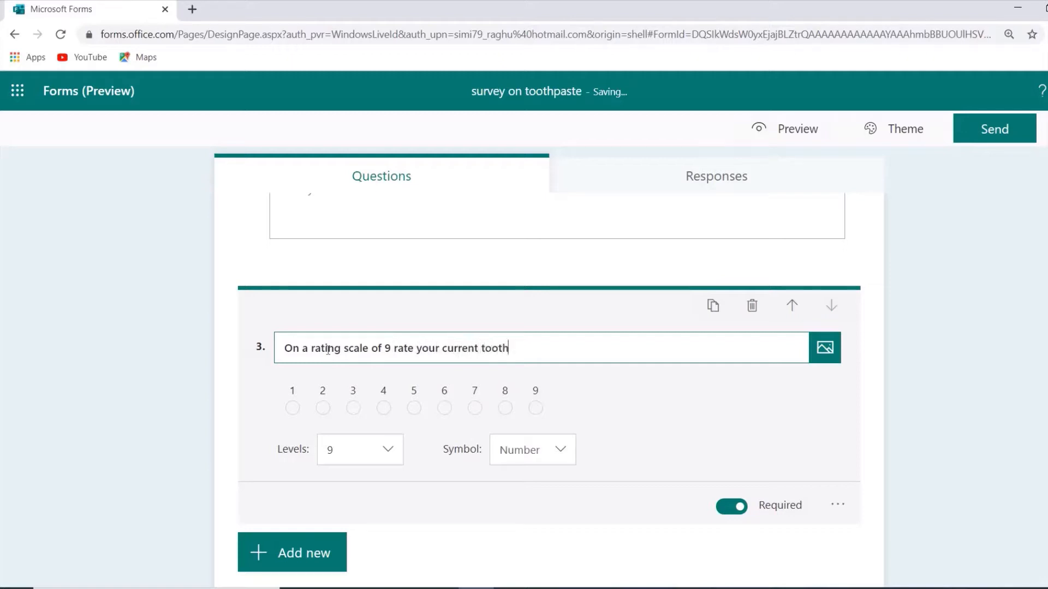
text(paste.)
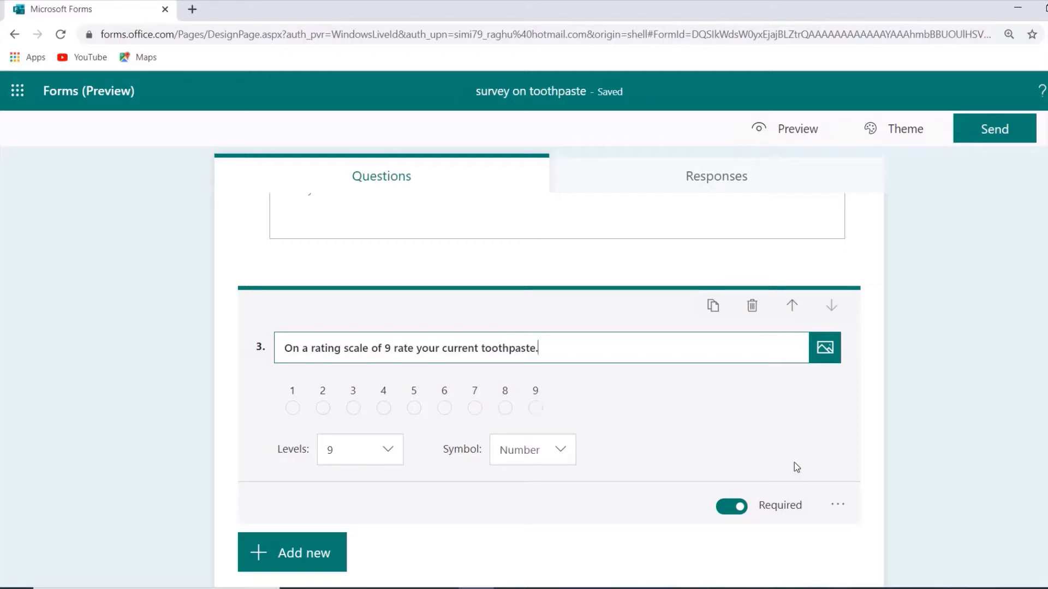
Turn on labels for the rating question, with "least preferred" for 1 and "most preferred" for 9.
click(842, 508)
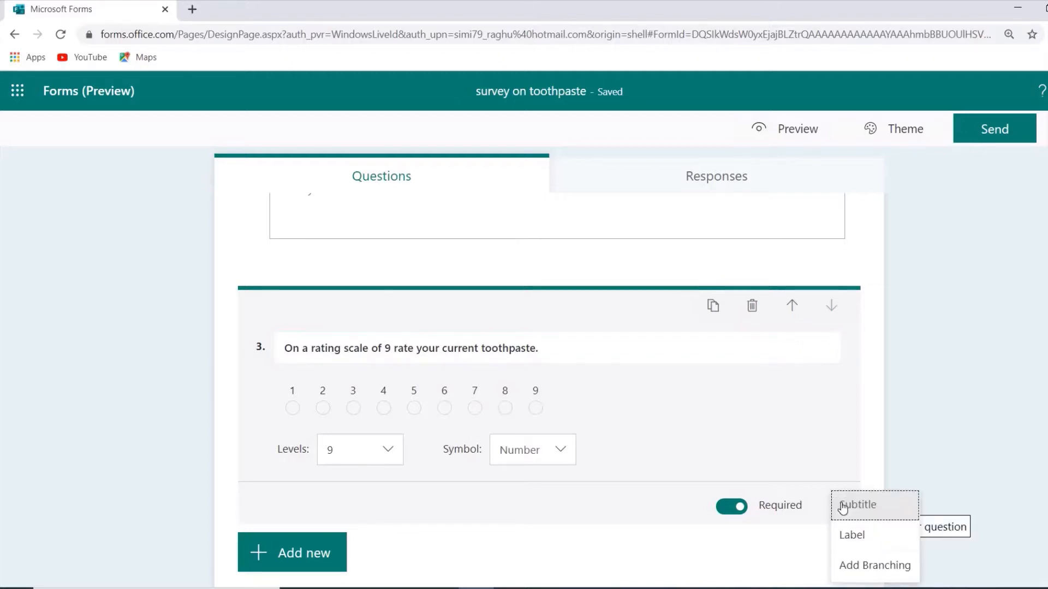
click(874, 536)
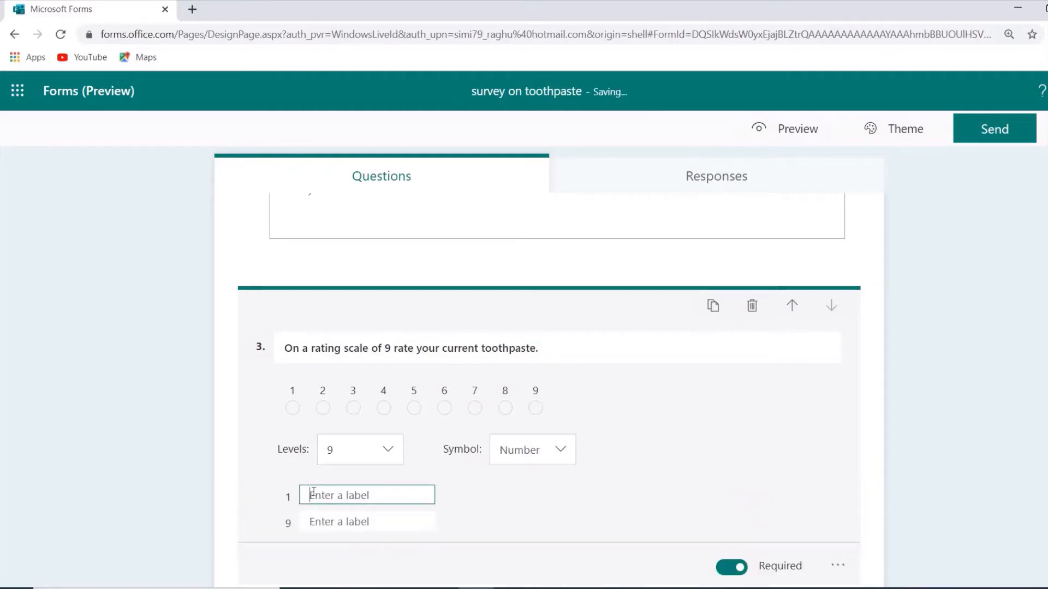
text(least preferred)
click(324, 521)
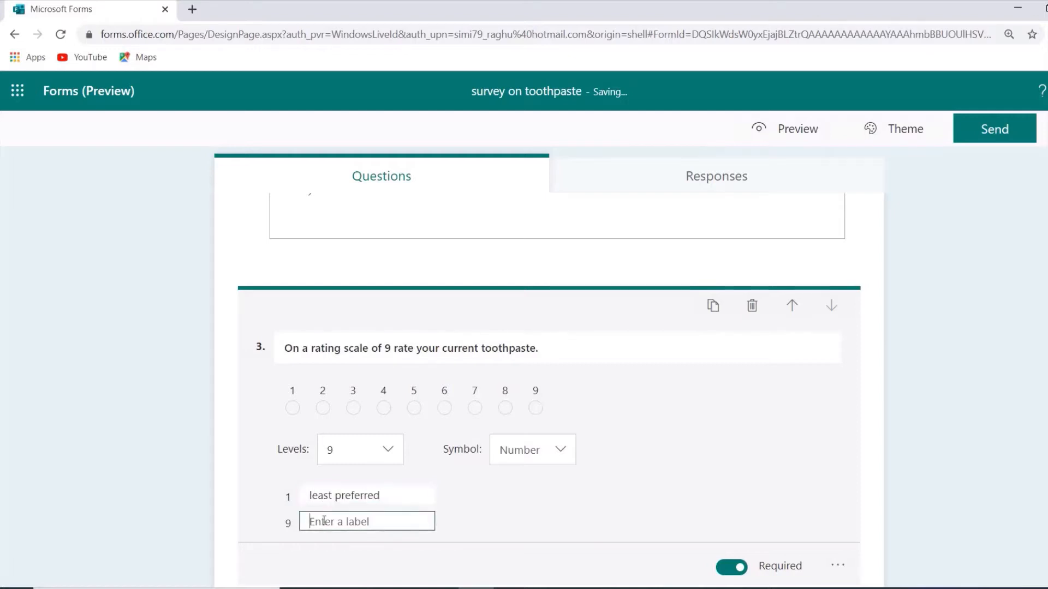
text(most preferred)
click(948, 393)
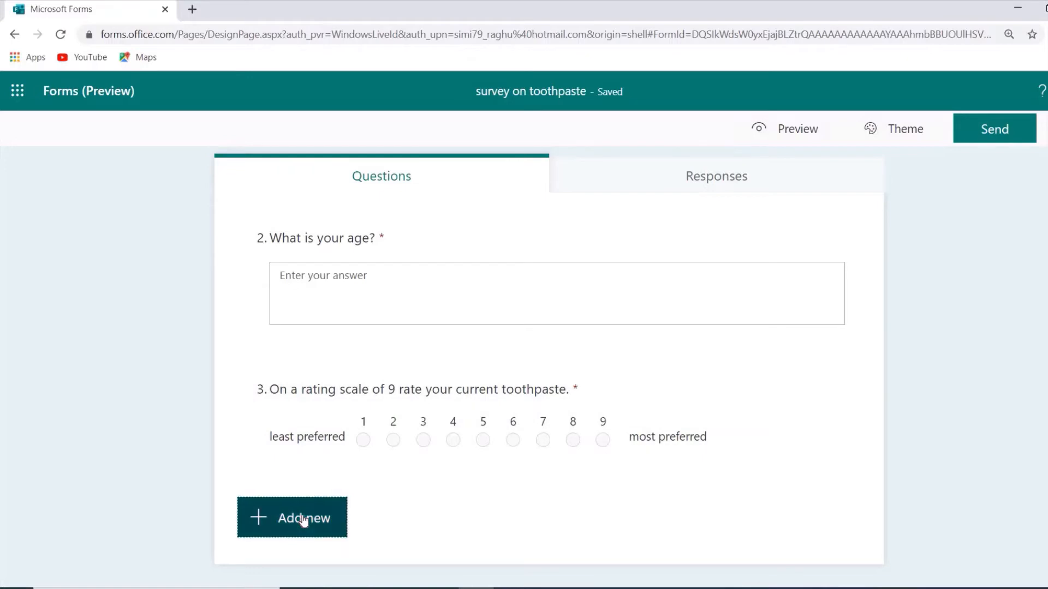
Add a date question below the rating question with the text "what is your date of birth?".
click(303, 518)
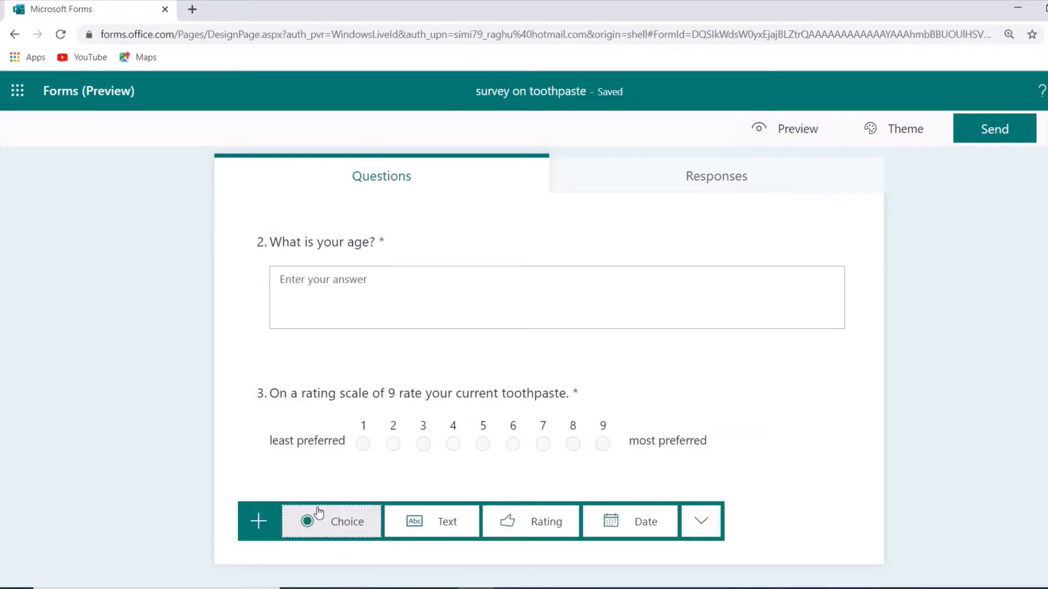
click(639, 521)
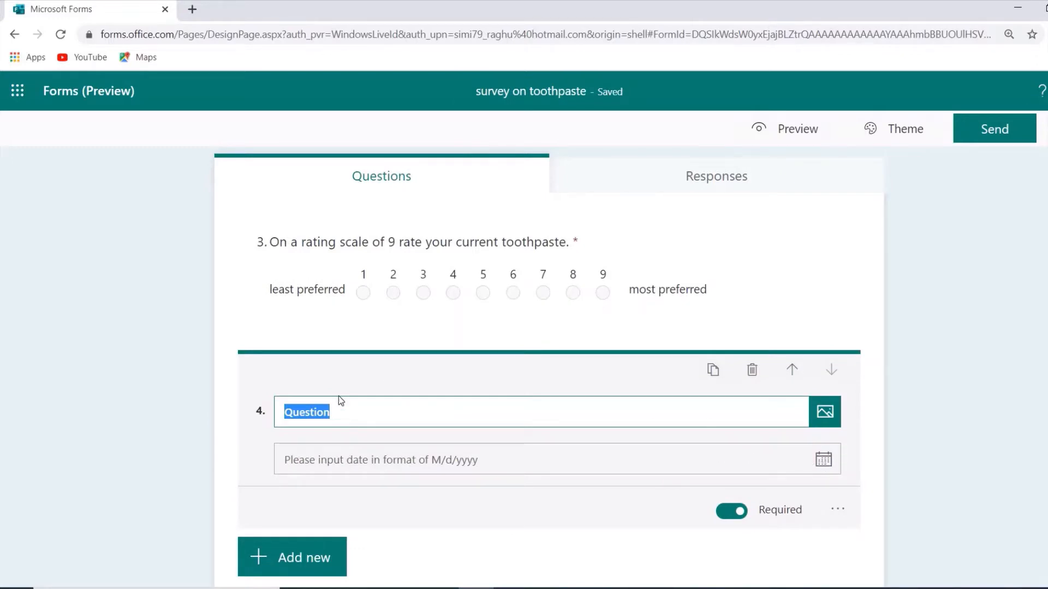
click(341, 409)
key(BackSpace)
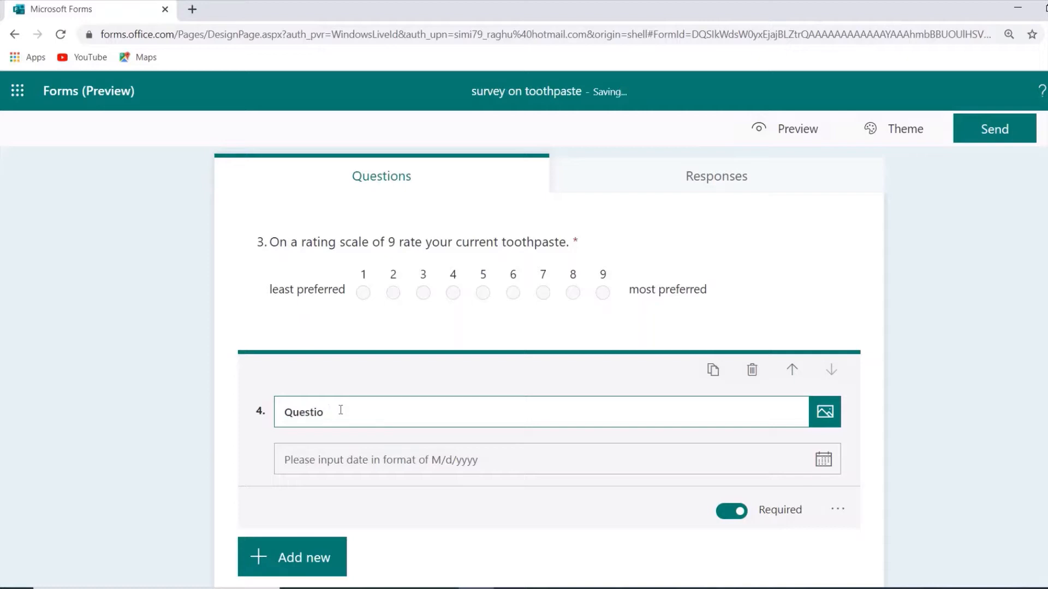
key(BackSpace)
key(BackSpace)
key(BackSpace)
key(BackSpace)
key(BackSpace)
key(BackSpace)
key(BackSpace)
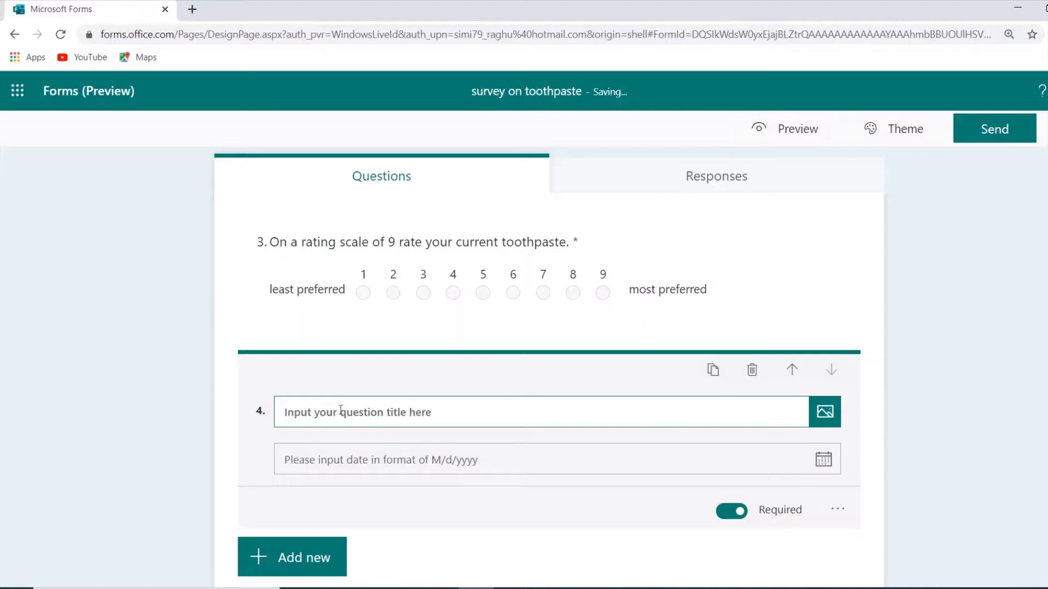
text(what is )
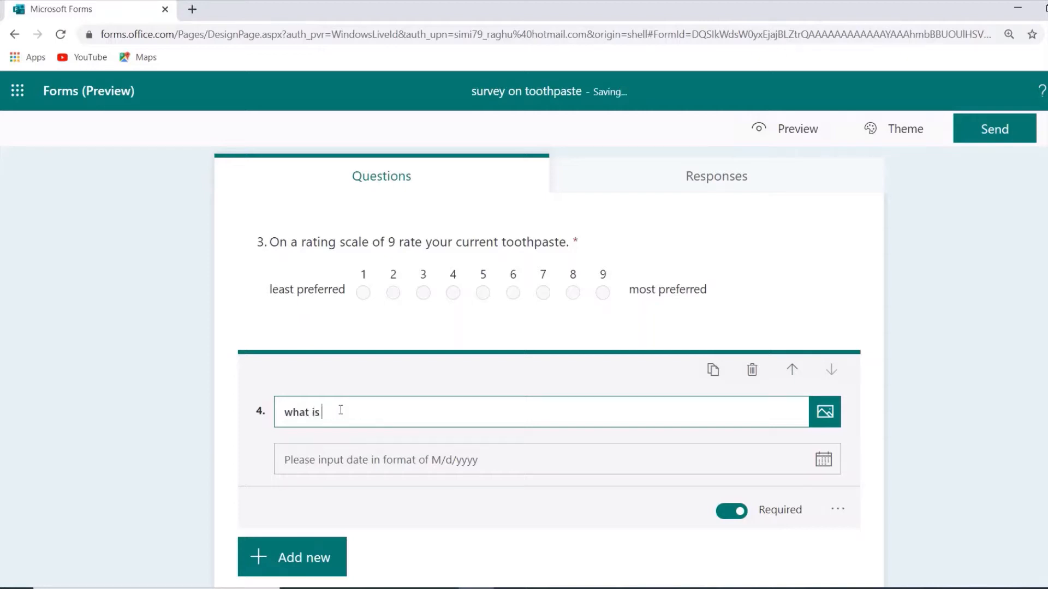
text(your date of birth?)
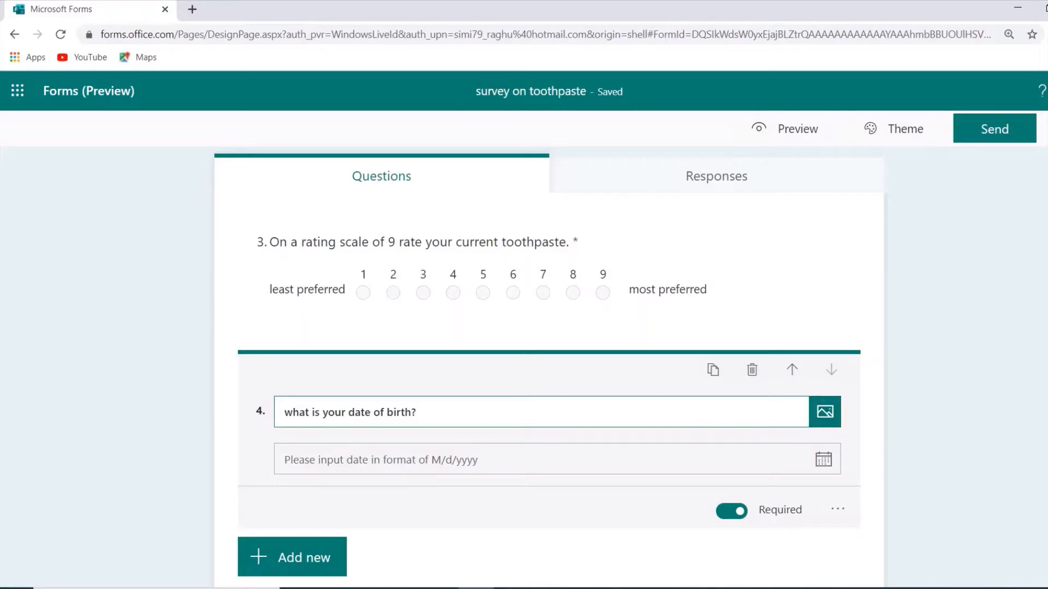
Open the image insertion options for the date of birth question.
click(824, 426)
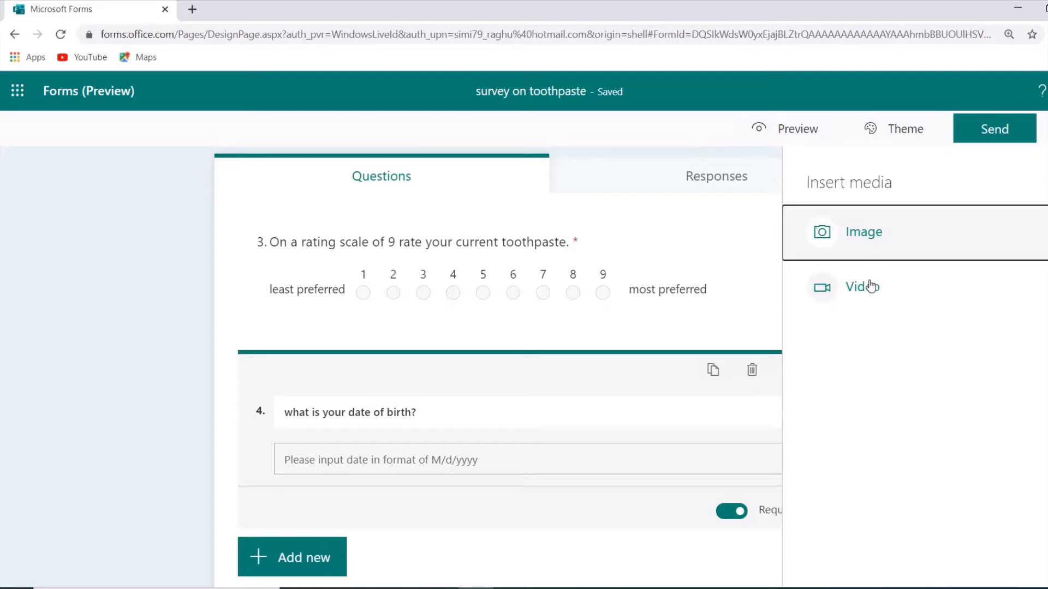
click(875, 240)
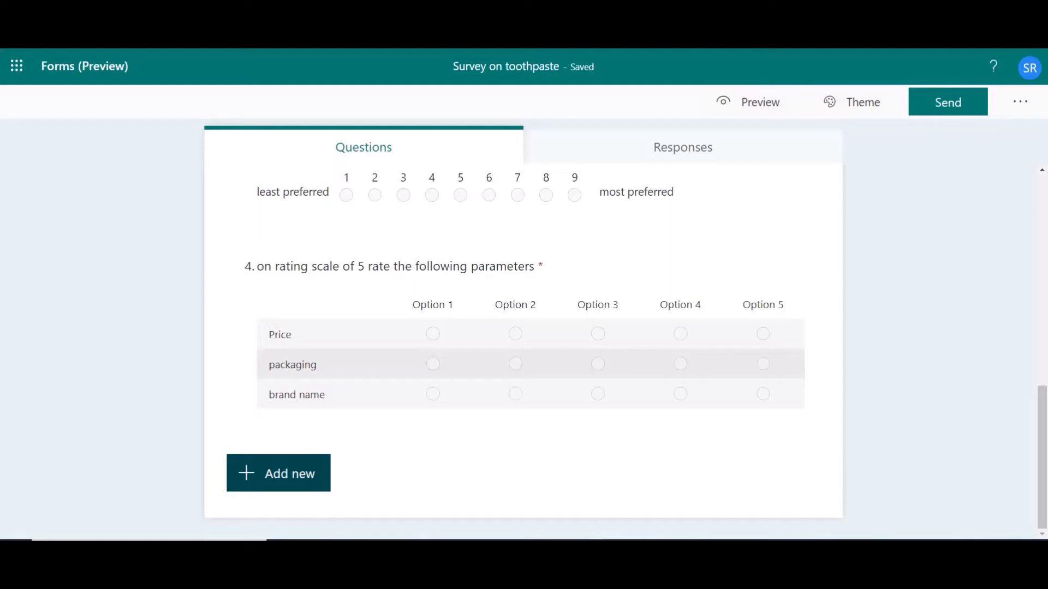
Add a rating question below the parameters question with the text "watch the video and rate the same.".
click(311, 481)
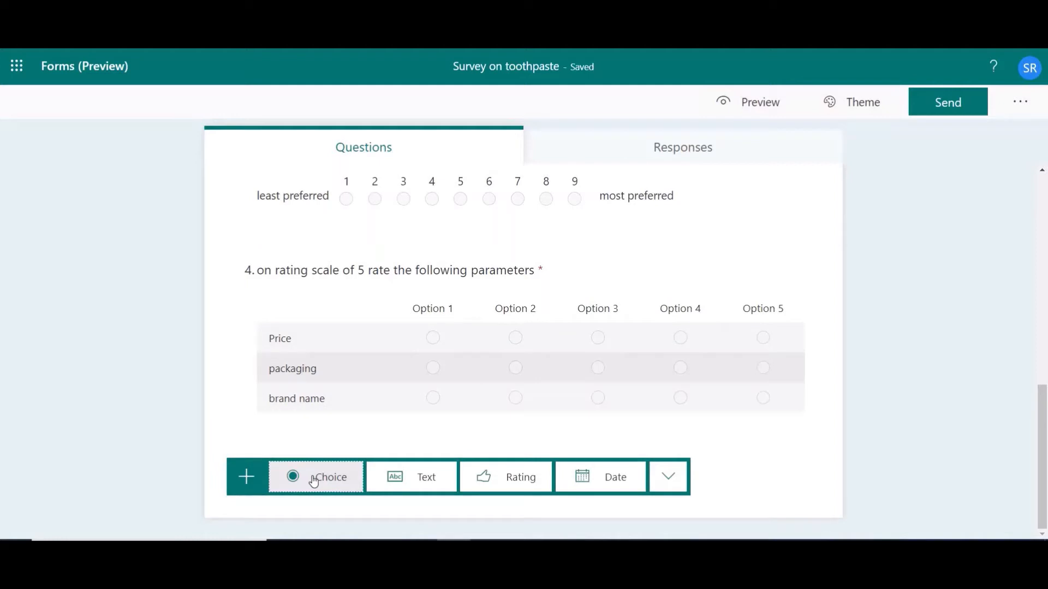
click(507, 483)
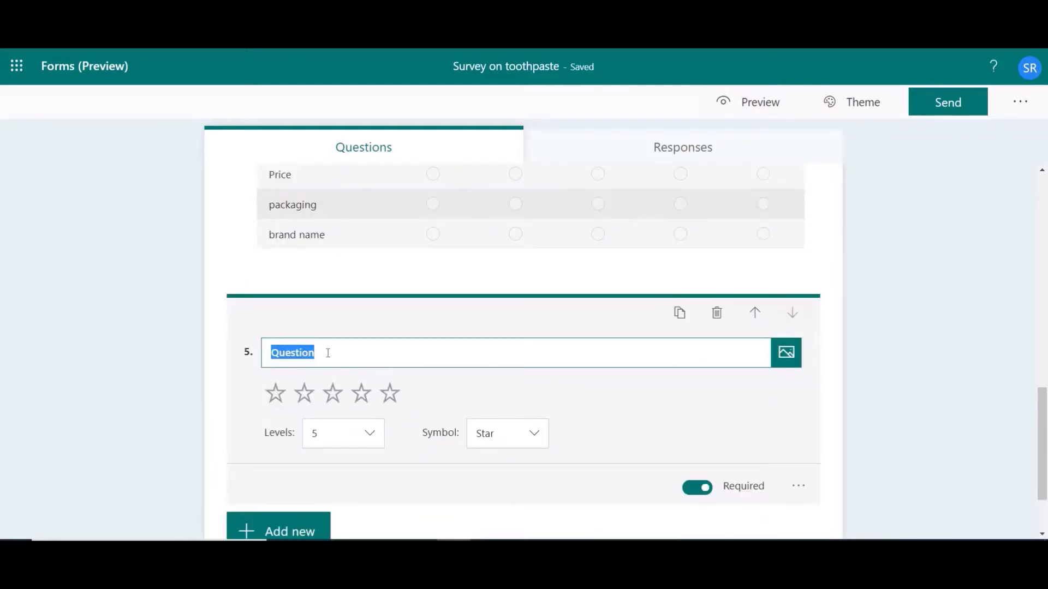
text(watch)
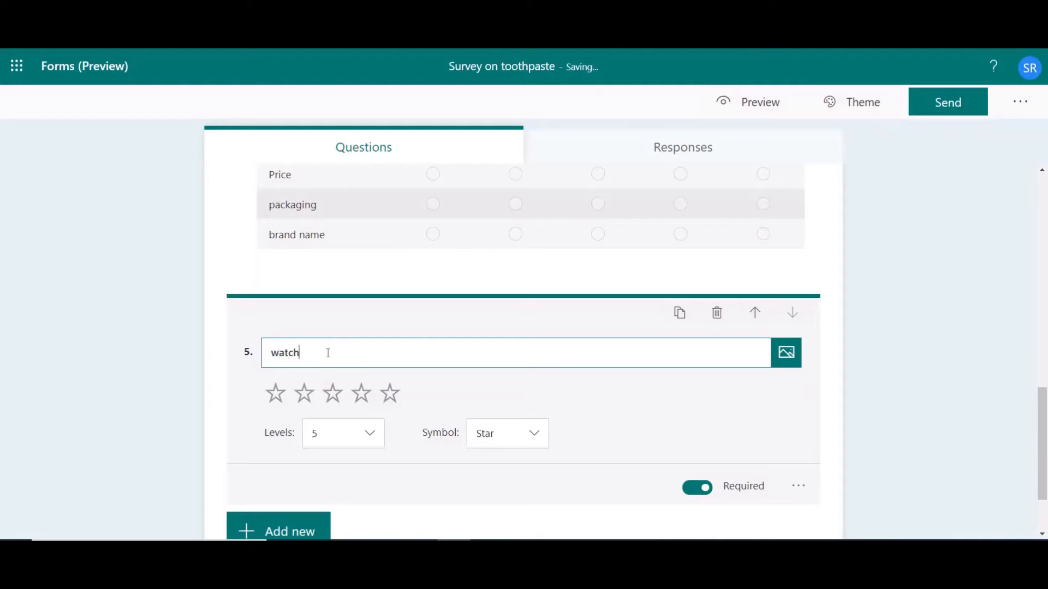
text( the video and rate the same.)
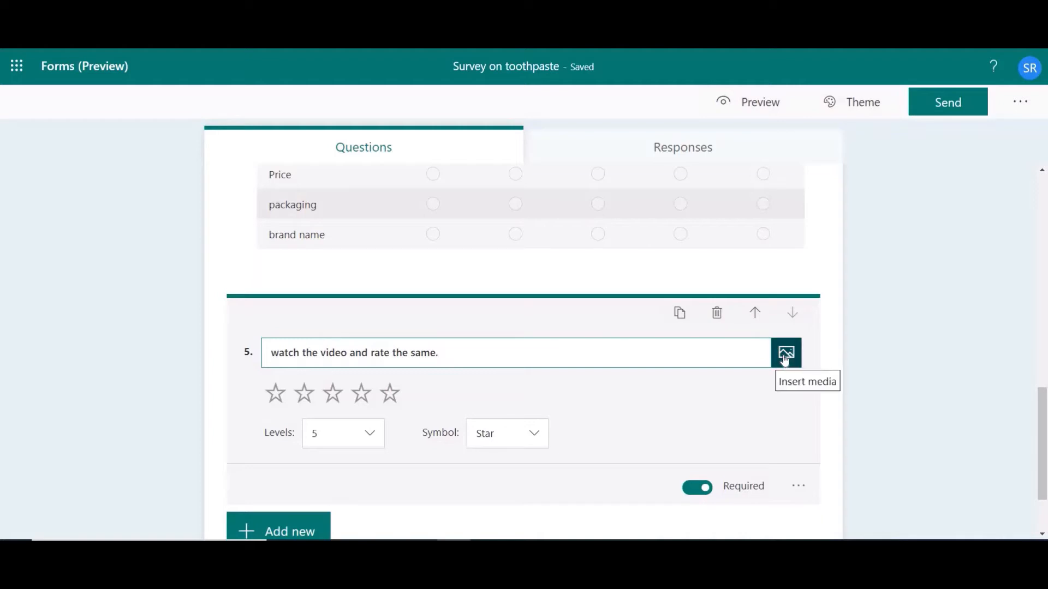
click(784, 355)
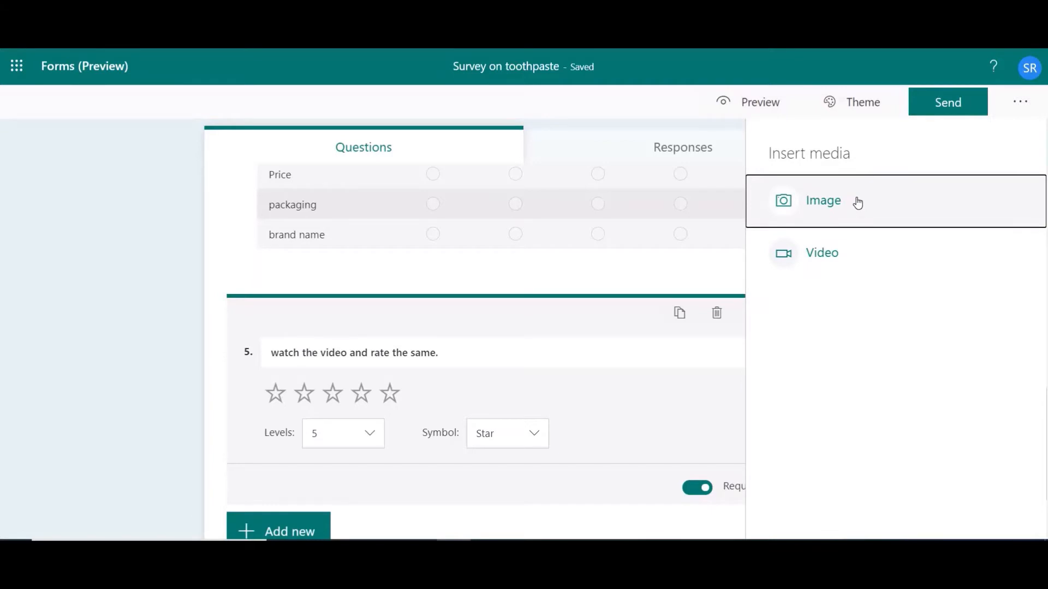
click(850, 254)
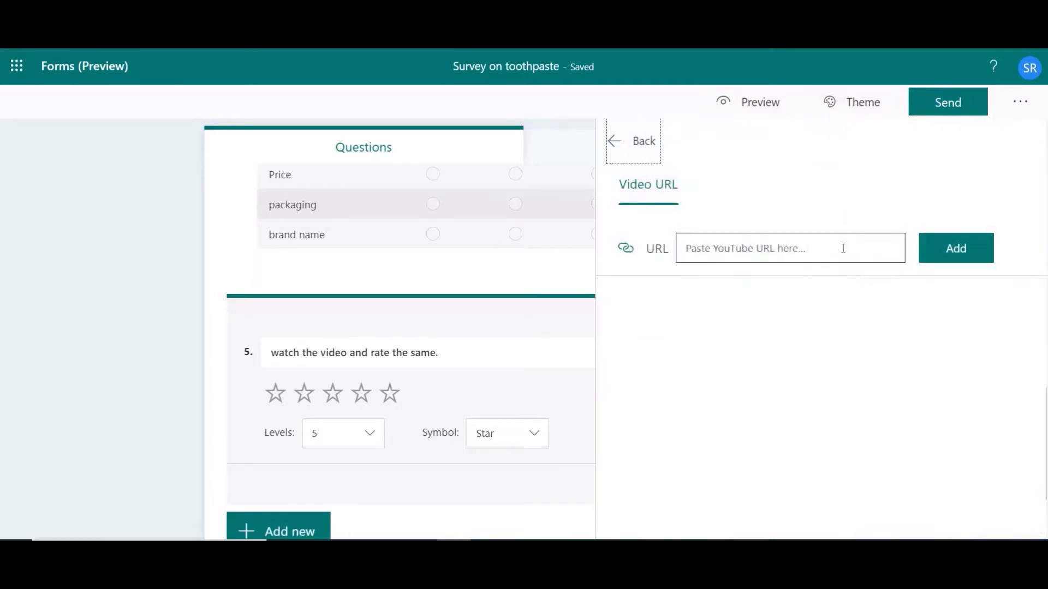
click(690, 245)
text(https://www.youtube.com/watch?v=0-C9qpi5yAQ)
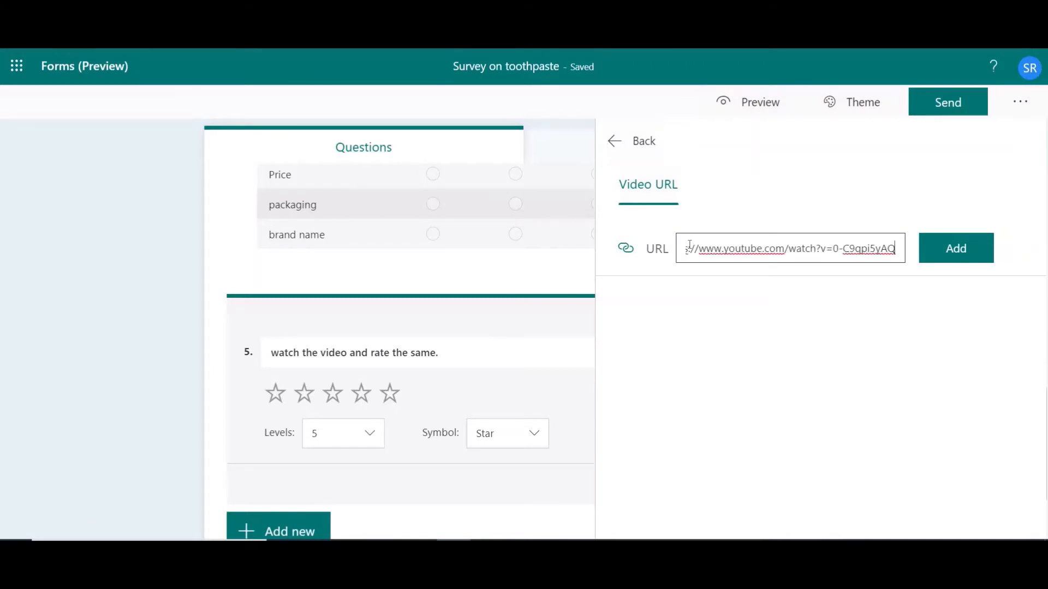
click(939, 251)
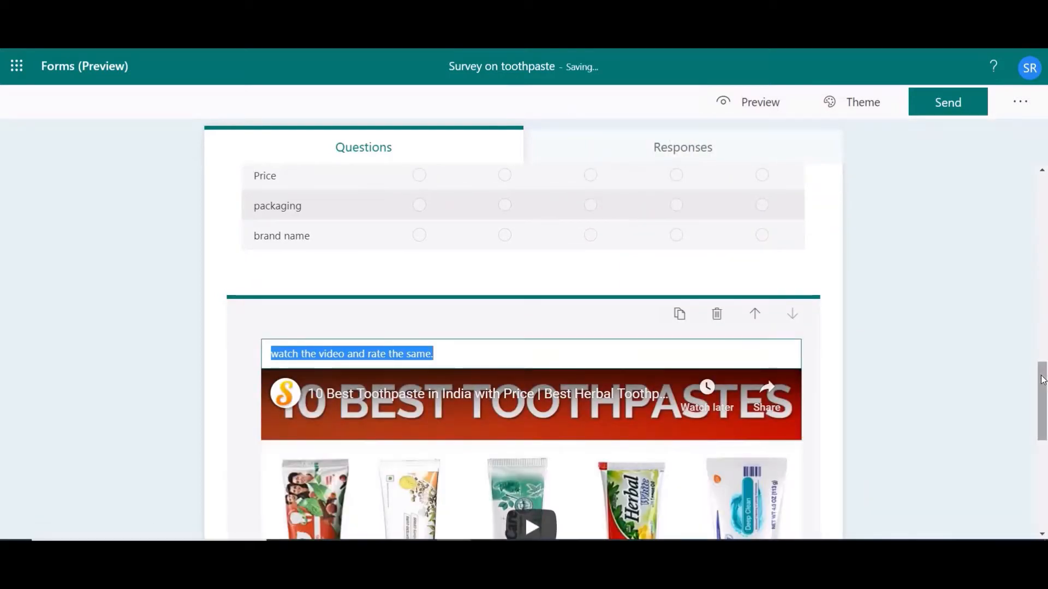
scroll(1042, 380, up, 5)
scroll(1045, 458, down, 8)
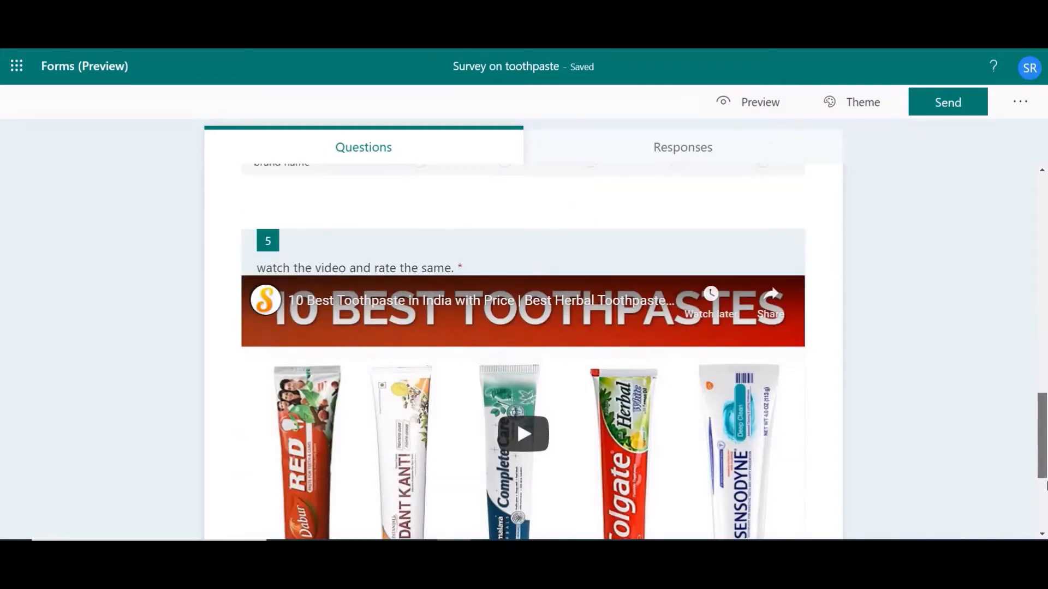
scroll(1045, 466, up, 2)
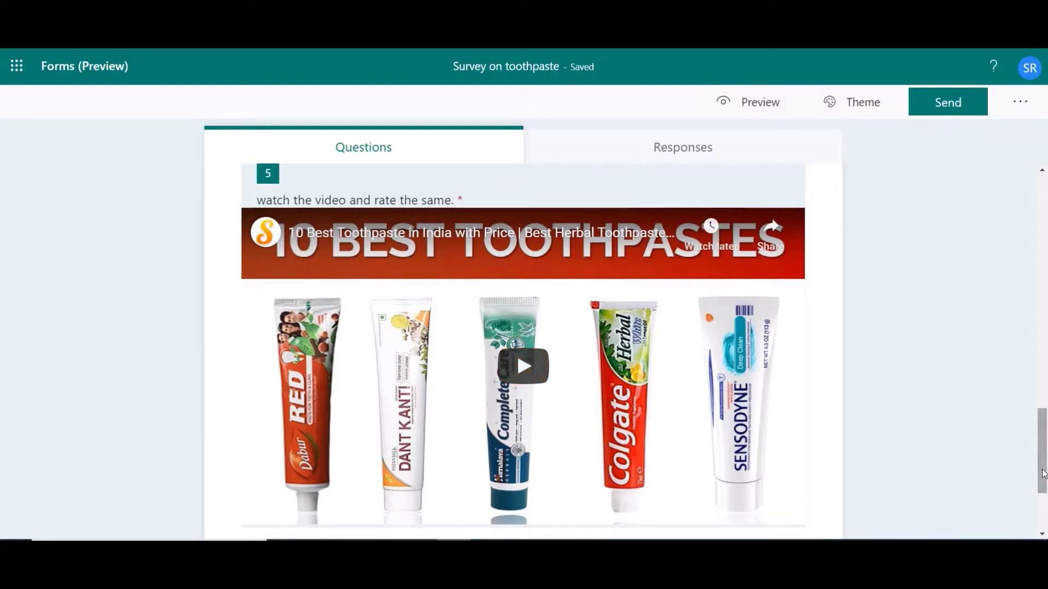
Check the available level counts of the "watch the video and rate the same." question and set its rating symbol to Number.
scroll(409, 470, down, 3)
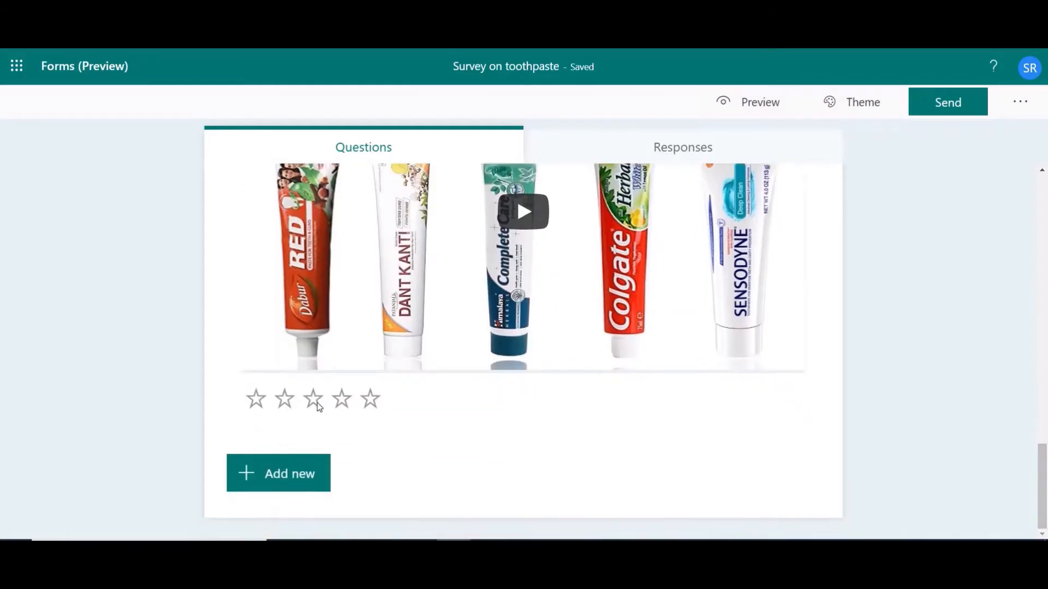
click(382, 416)
click(1043, 407)
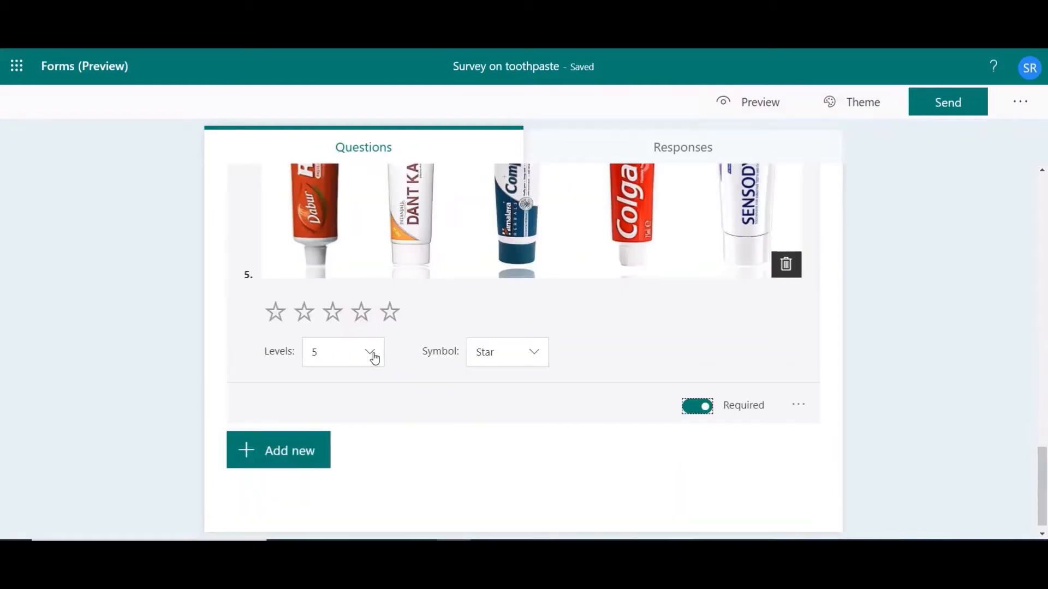
click(375, 357)
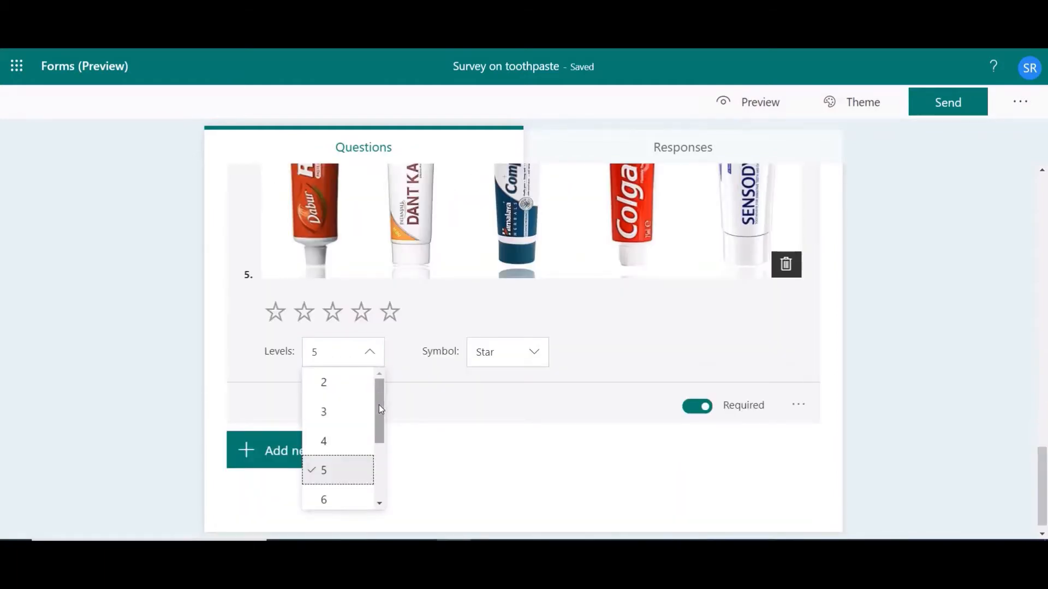
drag(379, 406, 378, 465)
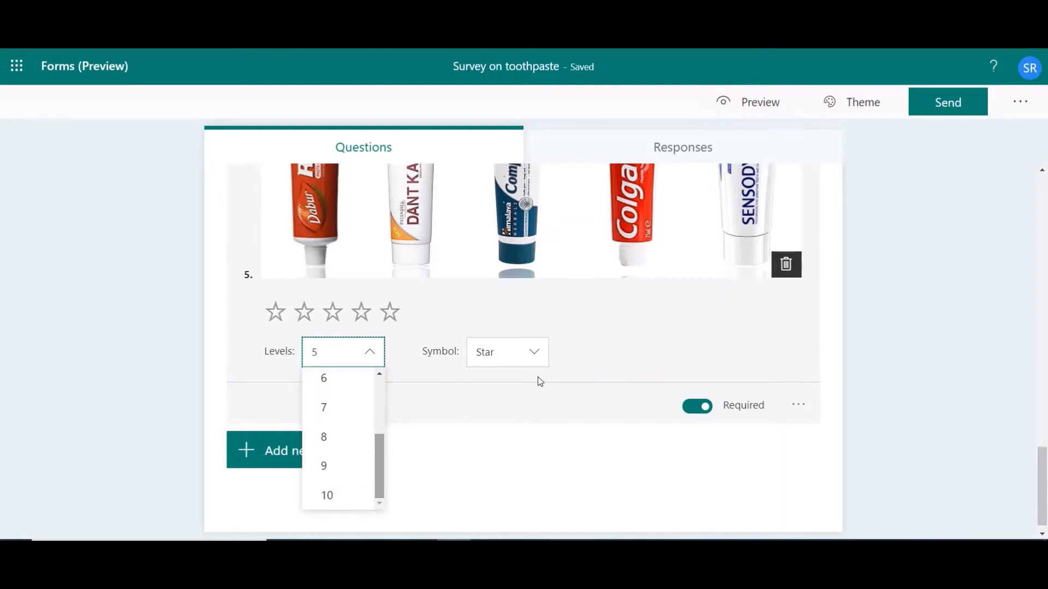
click(535, 355)
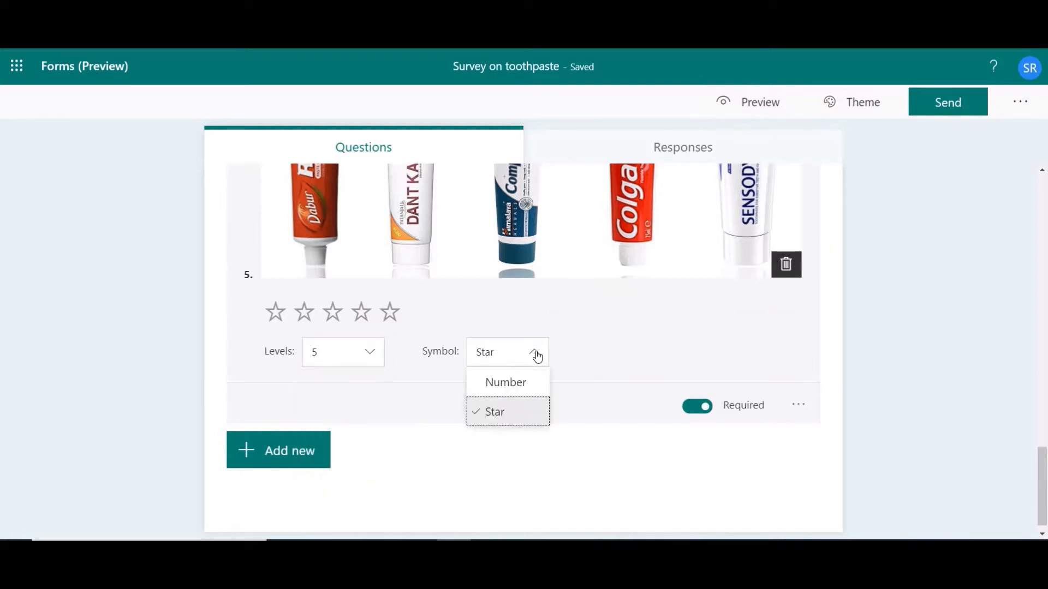
click(526, 388)
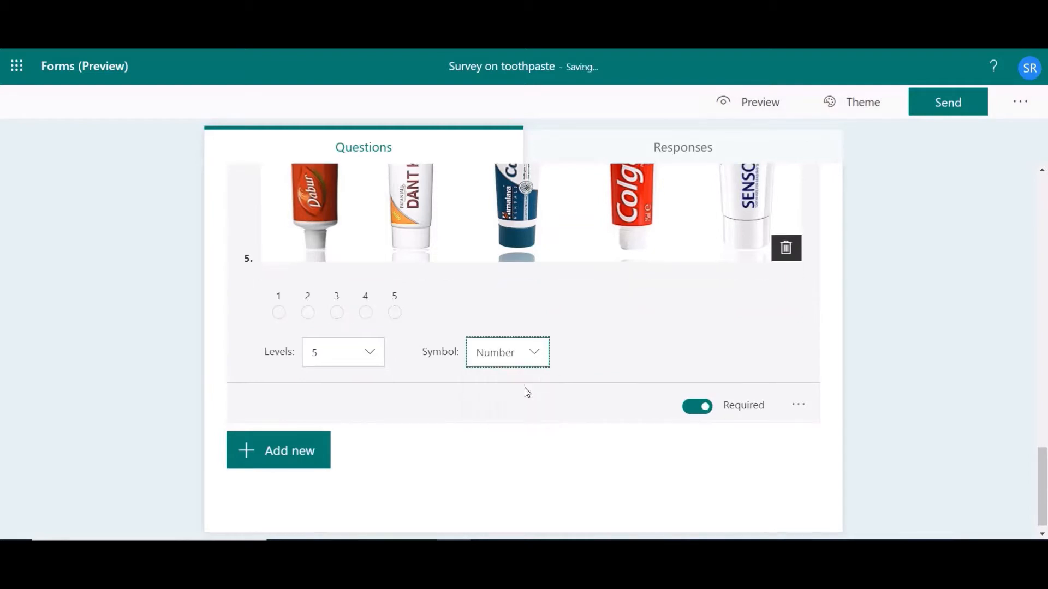
Add labels to the video question's rating scale, "least liked" for 1 and "most liked" for 5, and keep the question required.
click(799, 409)
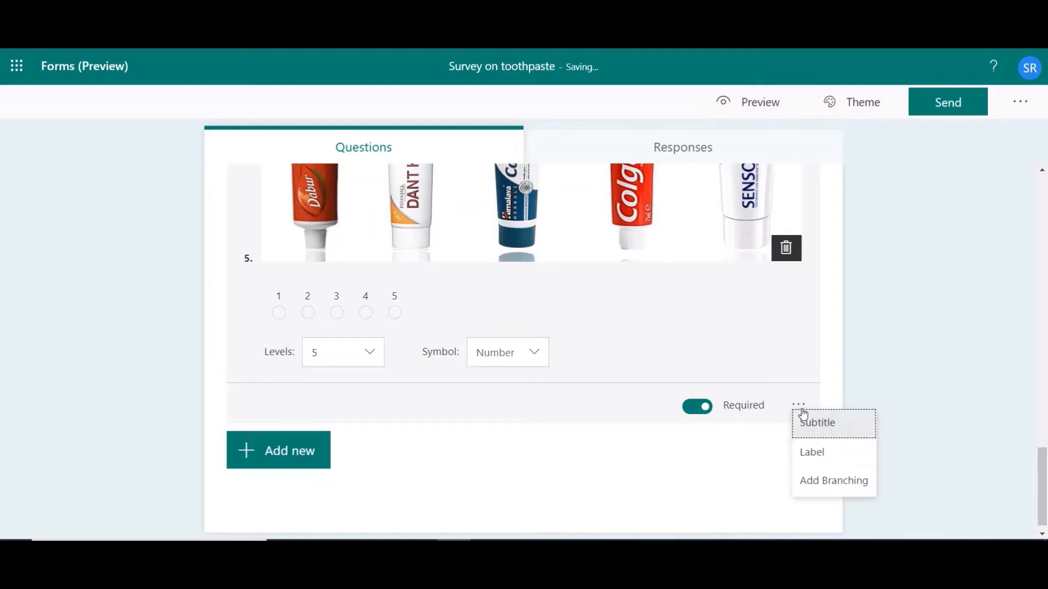
click(814, 454)
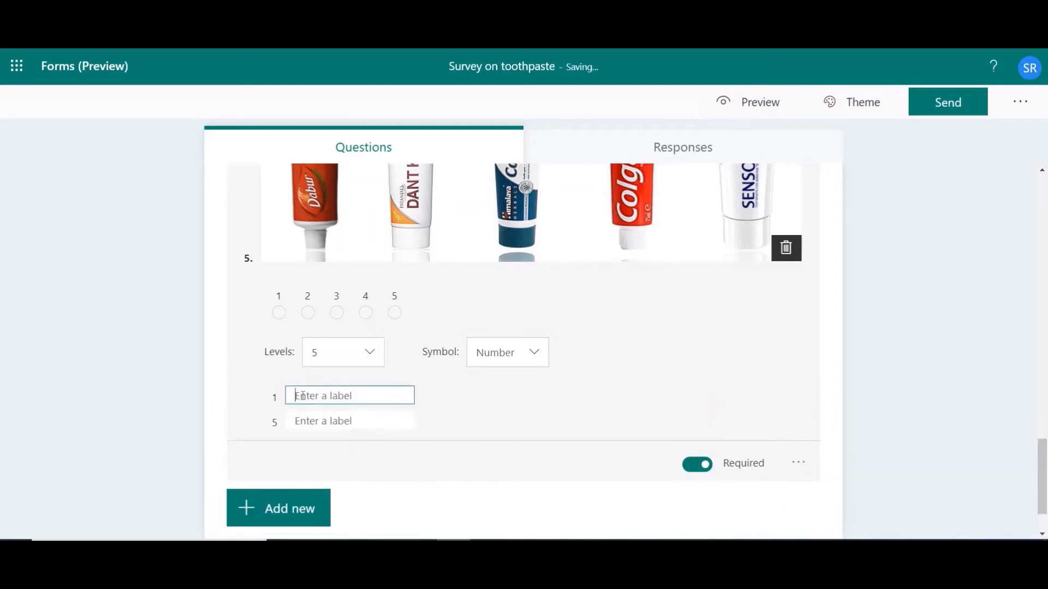
text(least)
key(BackSpace)
text(st liked)
click(322, 425)
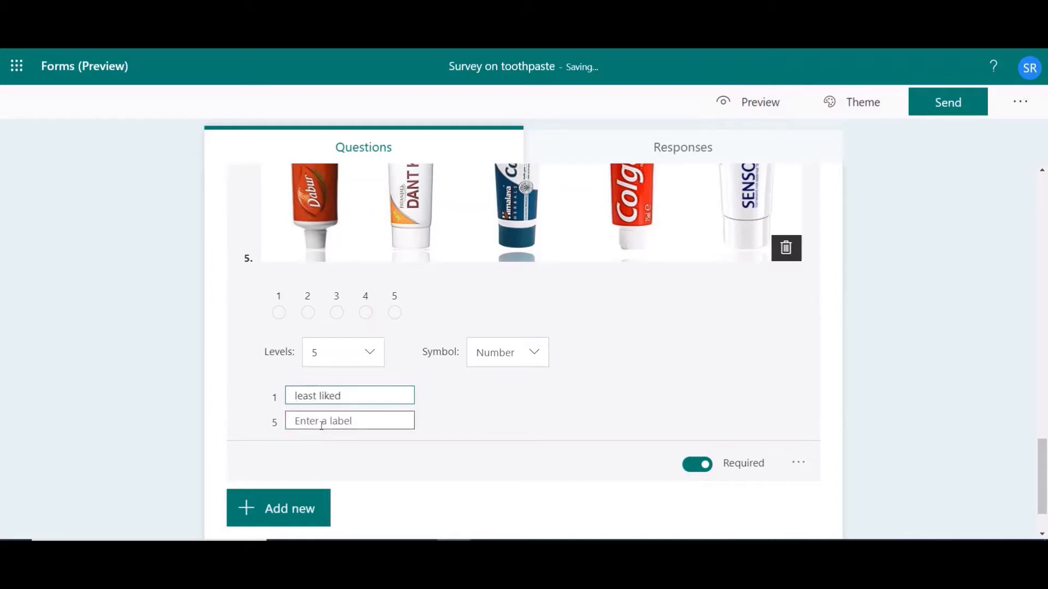
text(most )
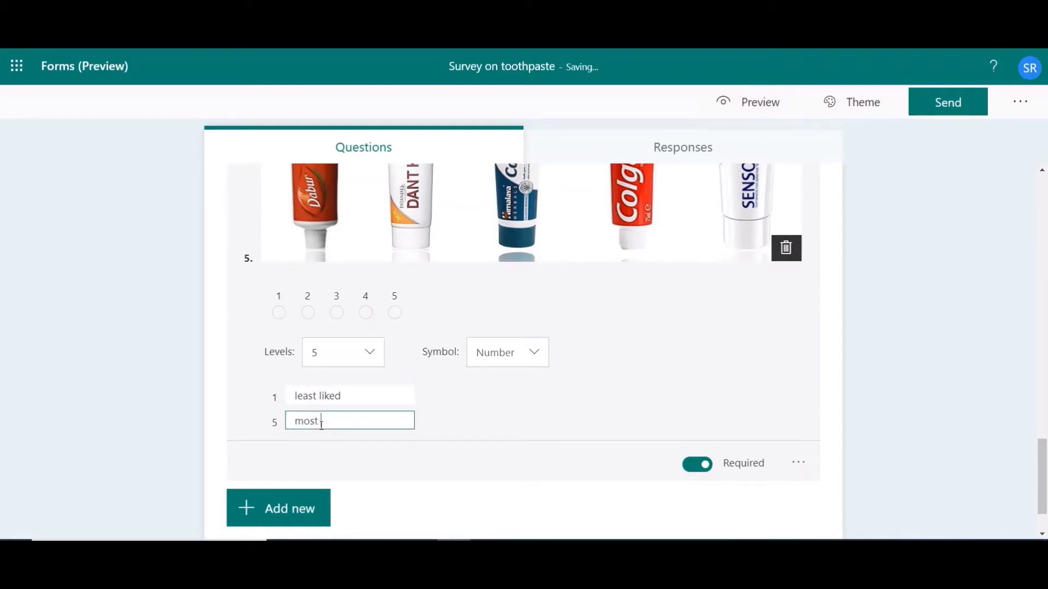
text(loked)
key(BackSpace)
key(BackSpace)
key(BackSpace)
key(BackSpace)
key(BackSpace)
text(liked)
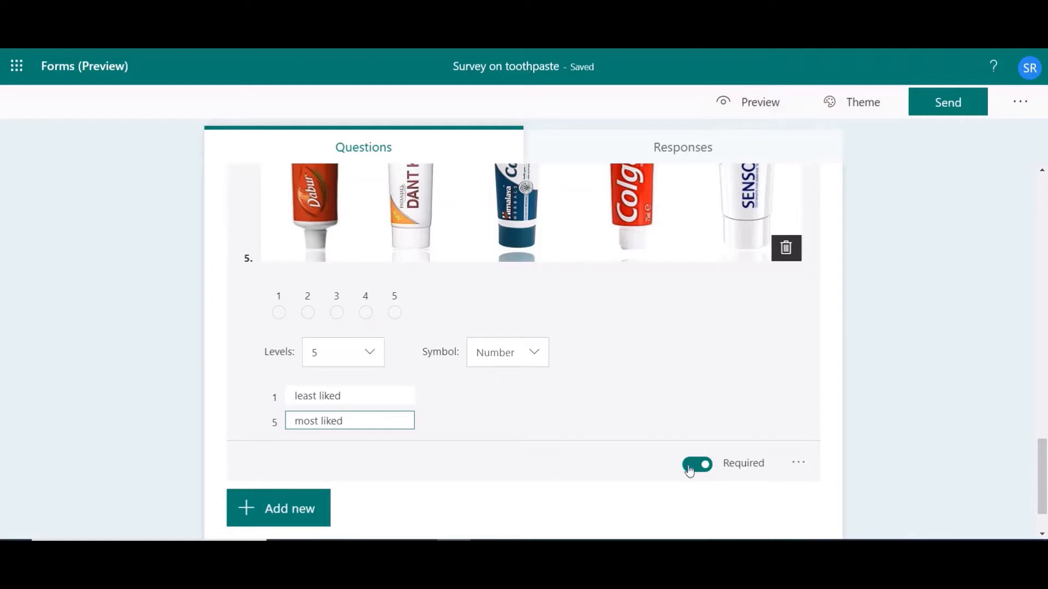
click(690, 469)
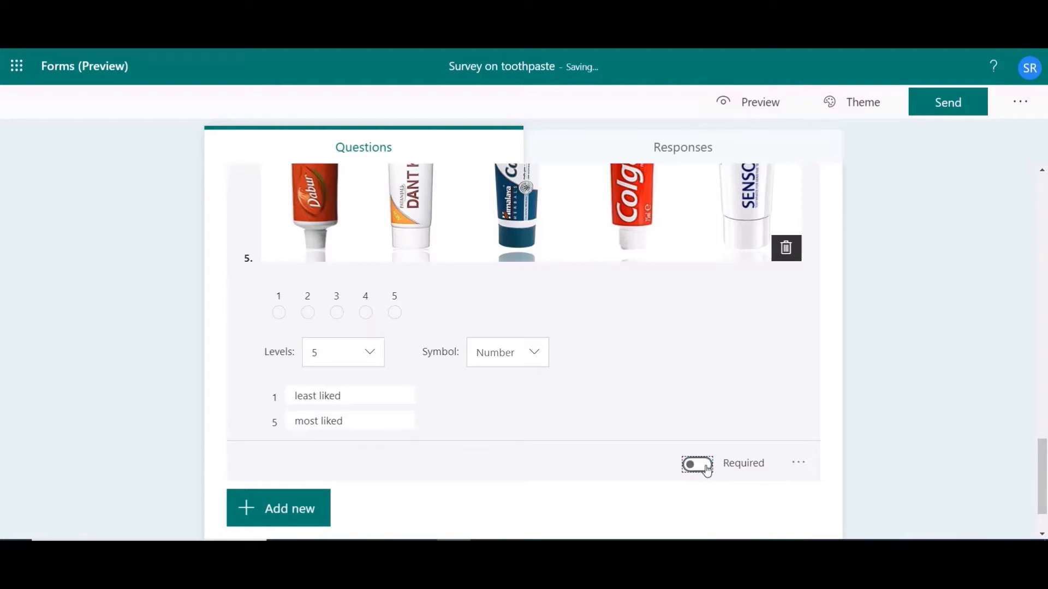
click(707, 470)
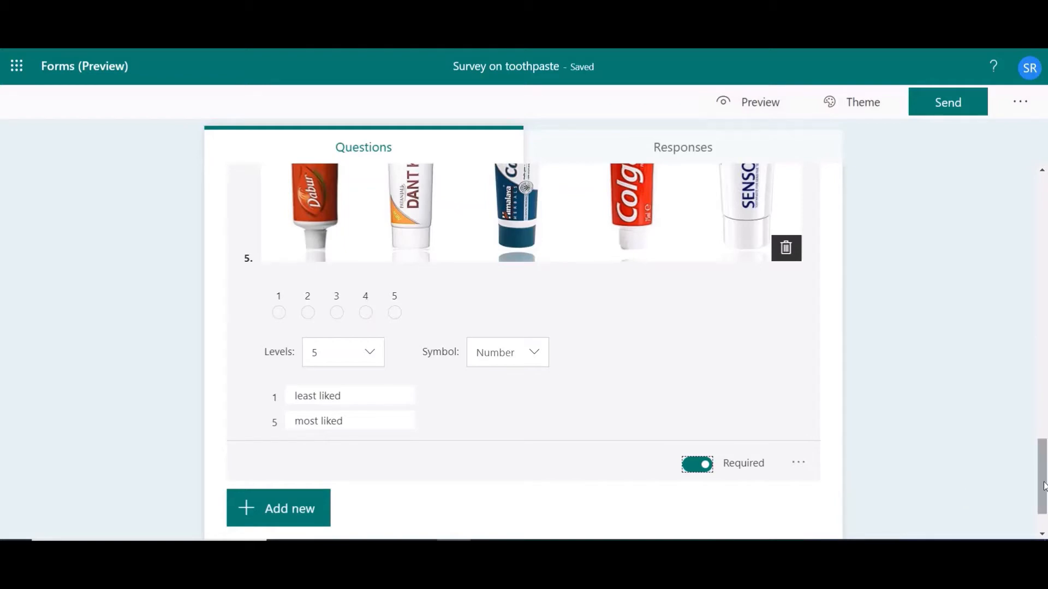
Preview the survey as it appears on a computer and review it from the first question to the end.
drag(1045, 464, 1045, 166)
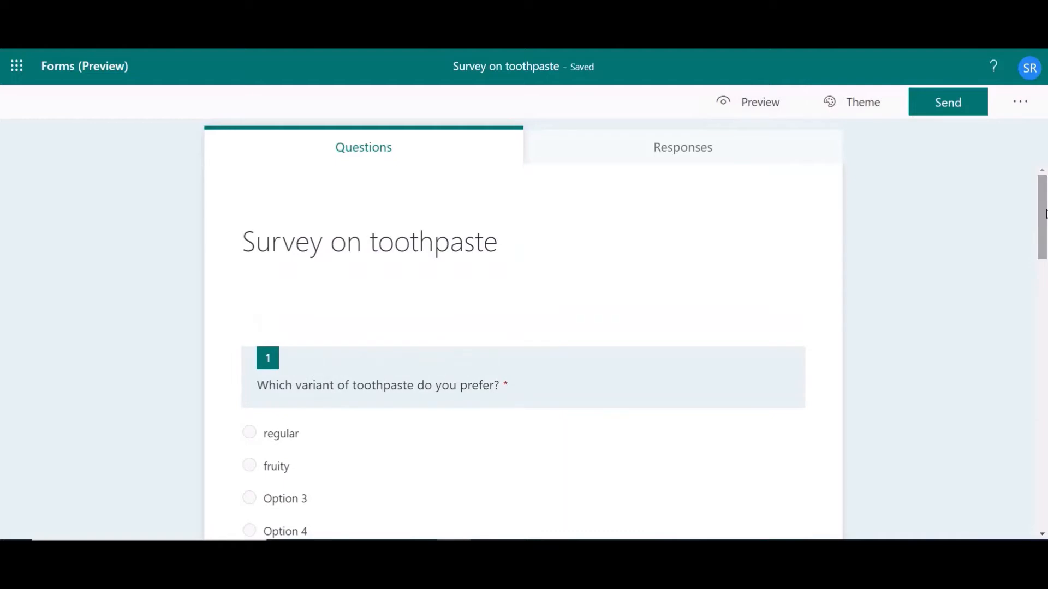
click(765, 101)
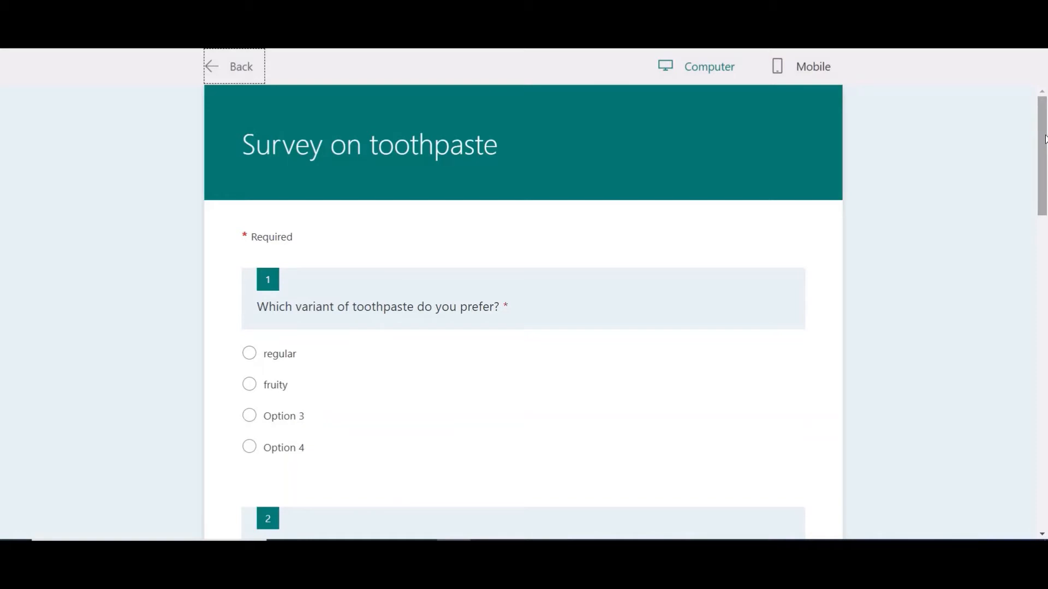
drag(1045, 144, 1045, 153)
scroll(1045, 132, up, 1)
scroll(592, 196, down, 1)
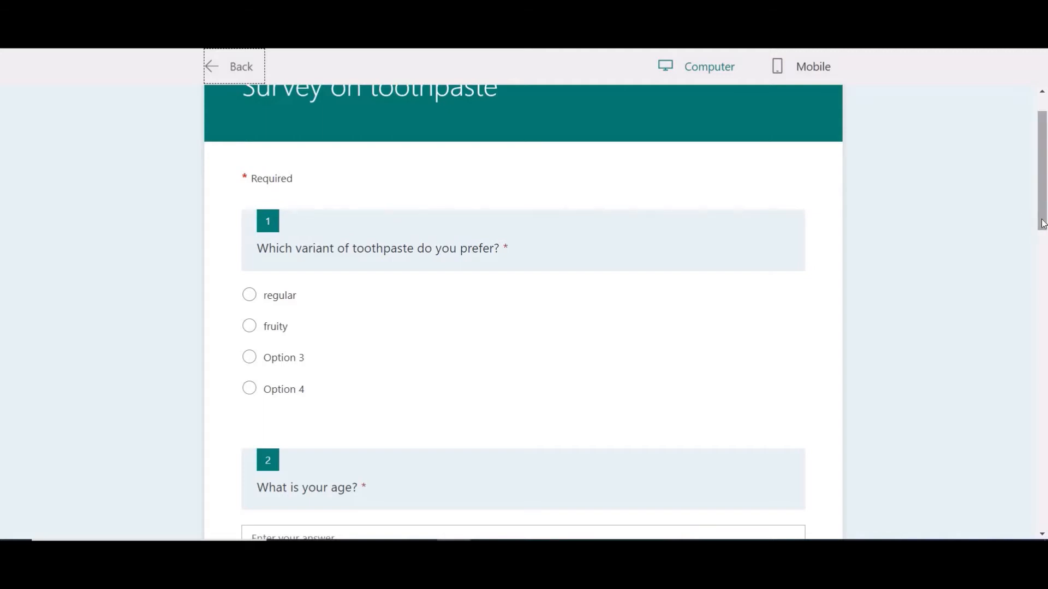
drag(1043, 214, 1047, 513)
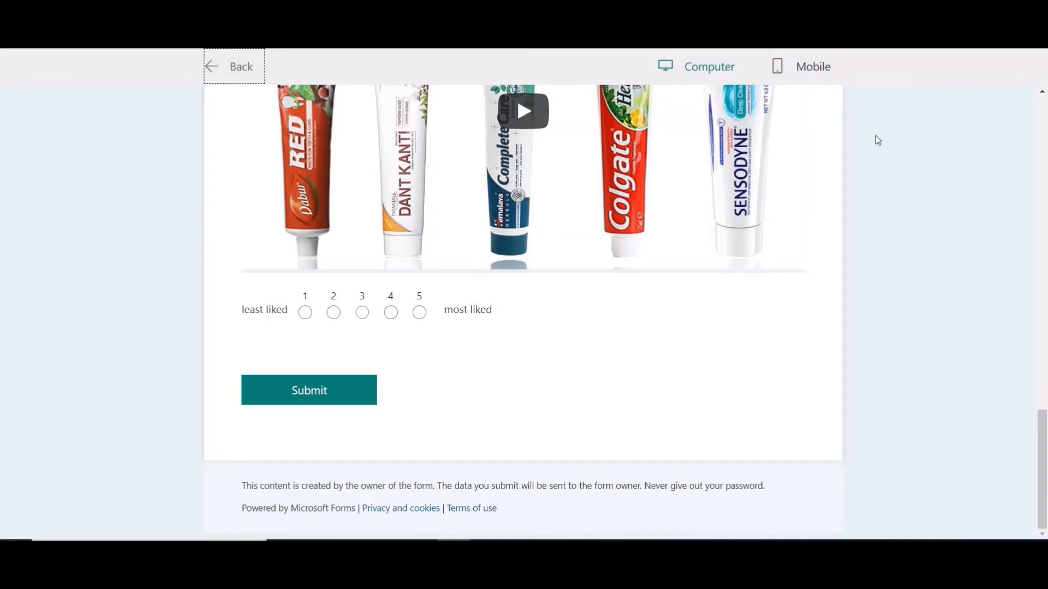
Preview the survey in the mobile layout, review all its questions and return to editing.
click(813, 66)
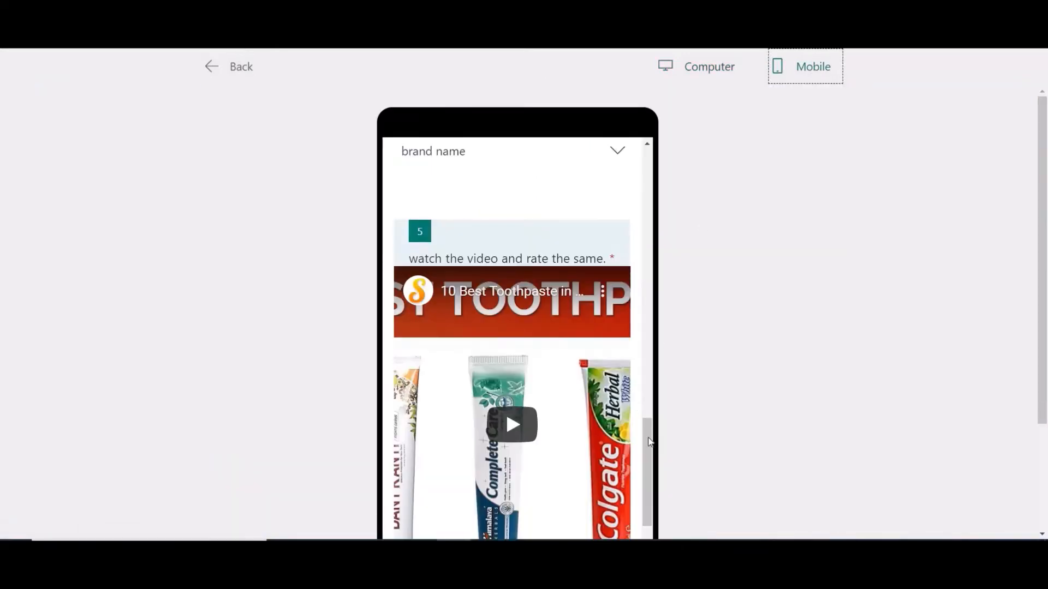
drag(649, 442, 665, 157)
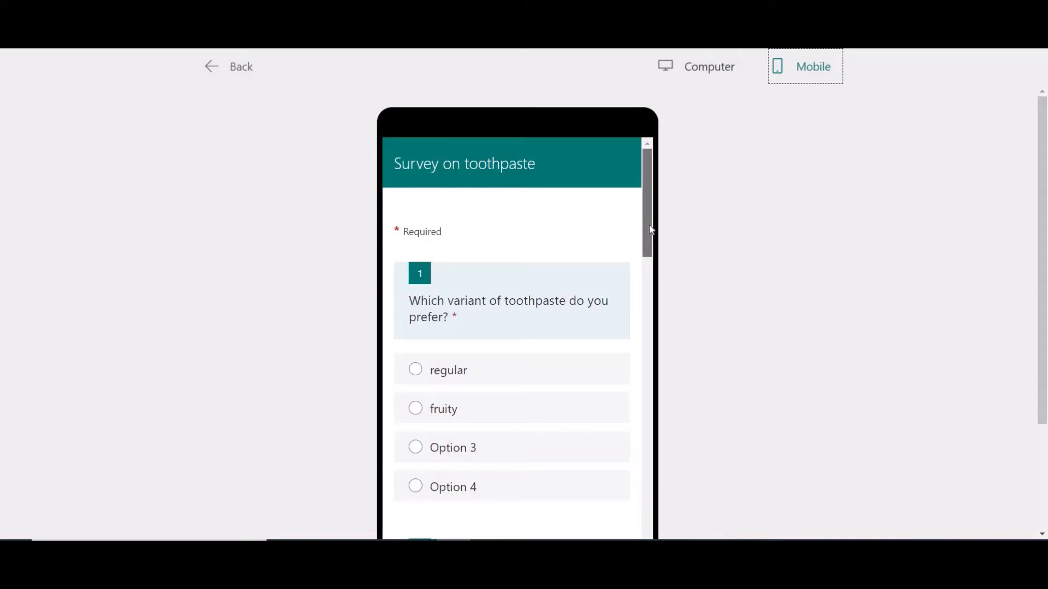
scroll(650, 234, down, 2)
scroll(652, 269, down, 2)
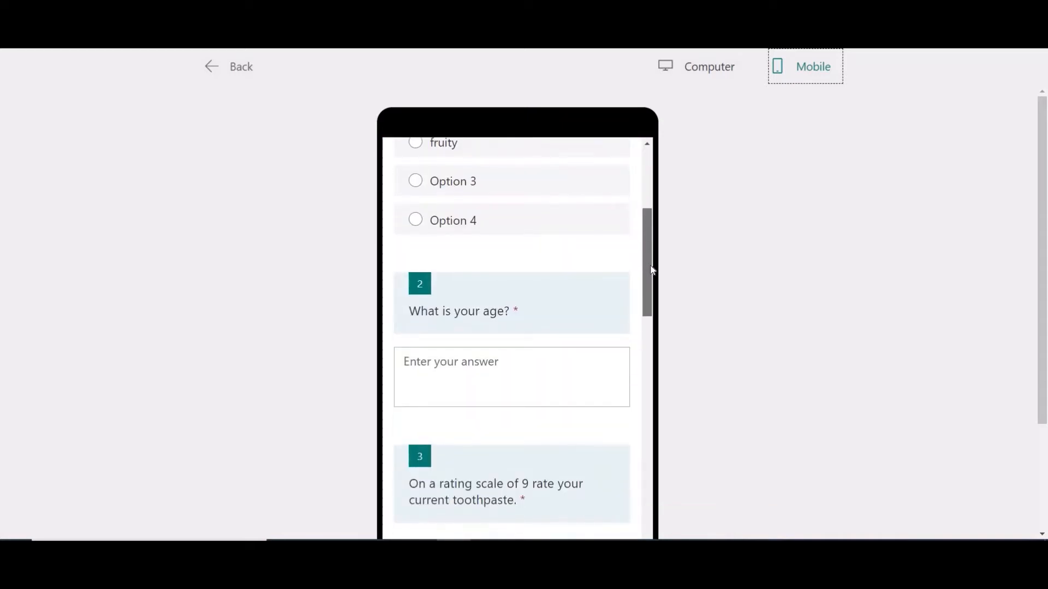
scroll(651, 294, down, 4)
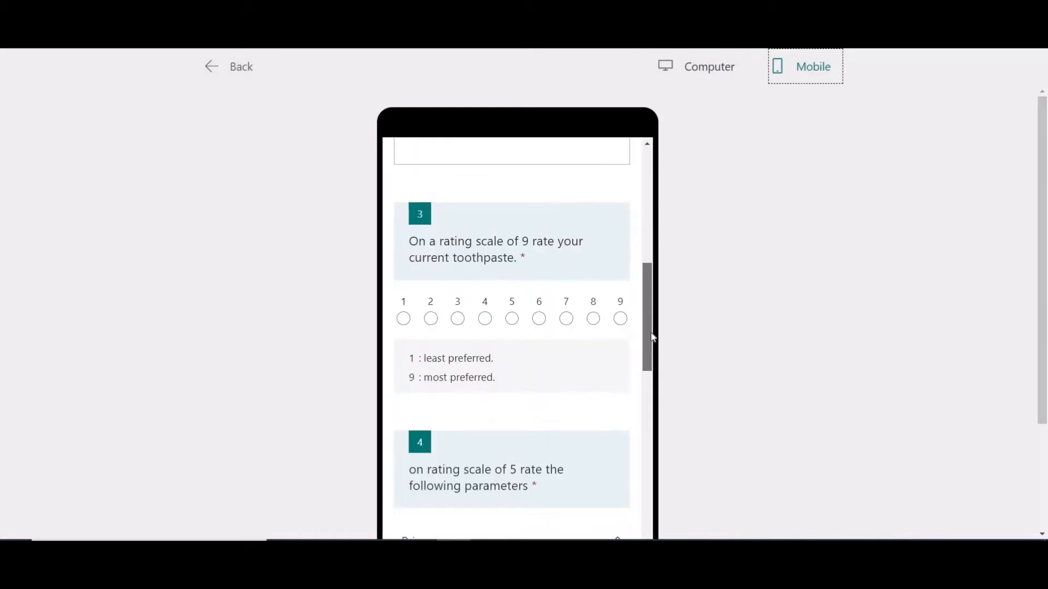
scroll(654, 338, down, 2)
scroll(647, 431, down, 7)
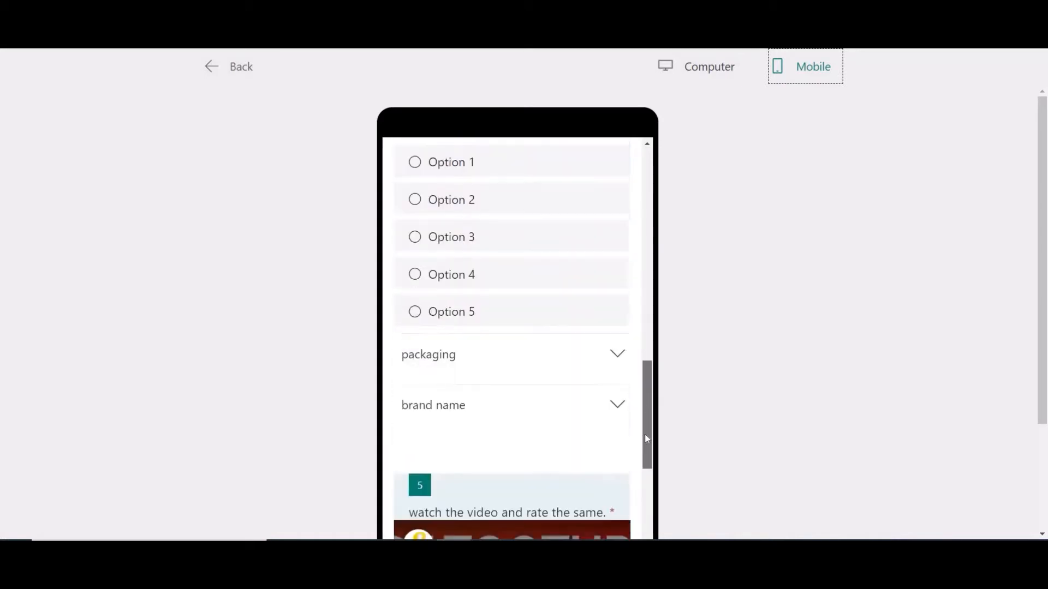
scroll(640, 508, down, 2)
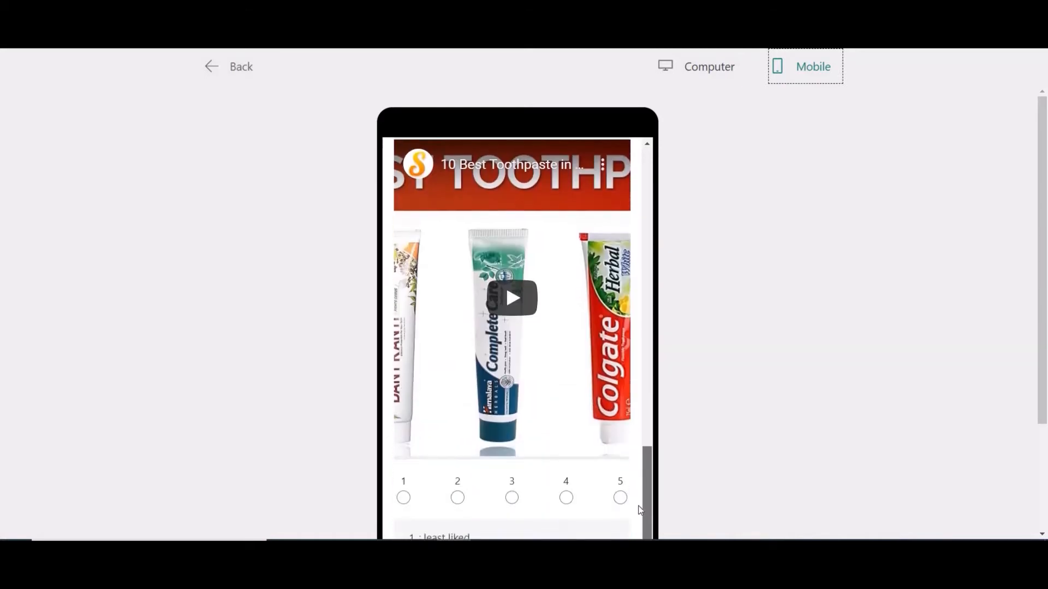
scroll(641, 524, down, 2)
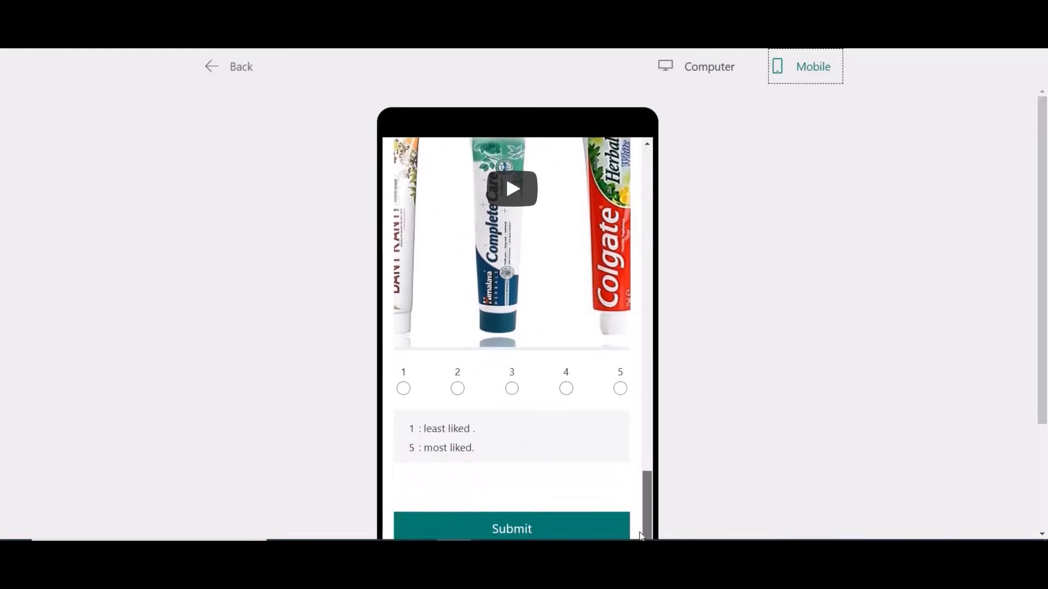
scroll(644, 508, down, 1)
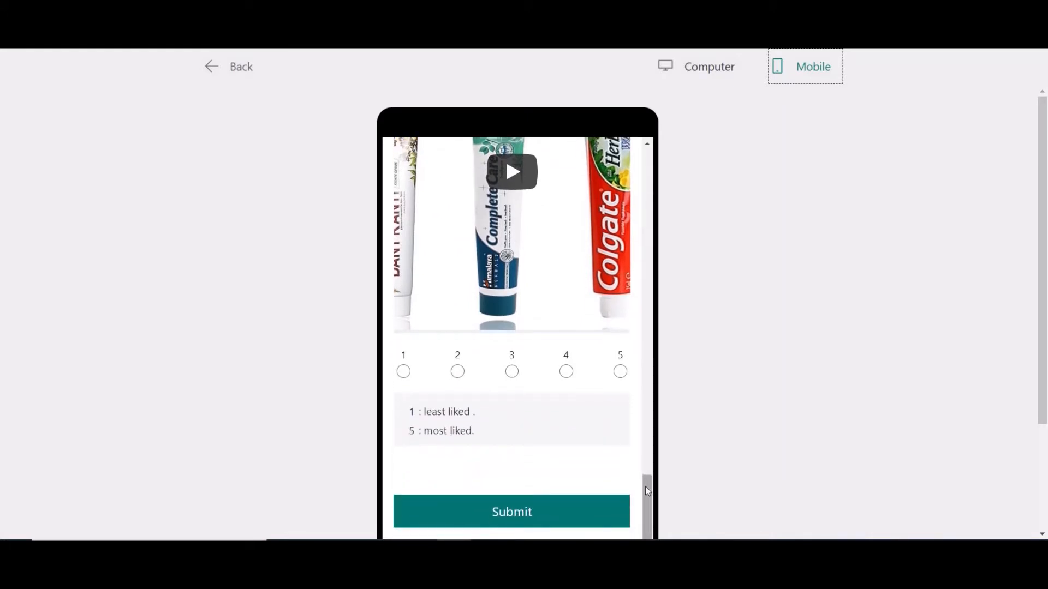
drag(645, 486, 641, 141)
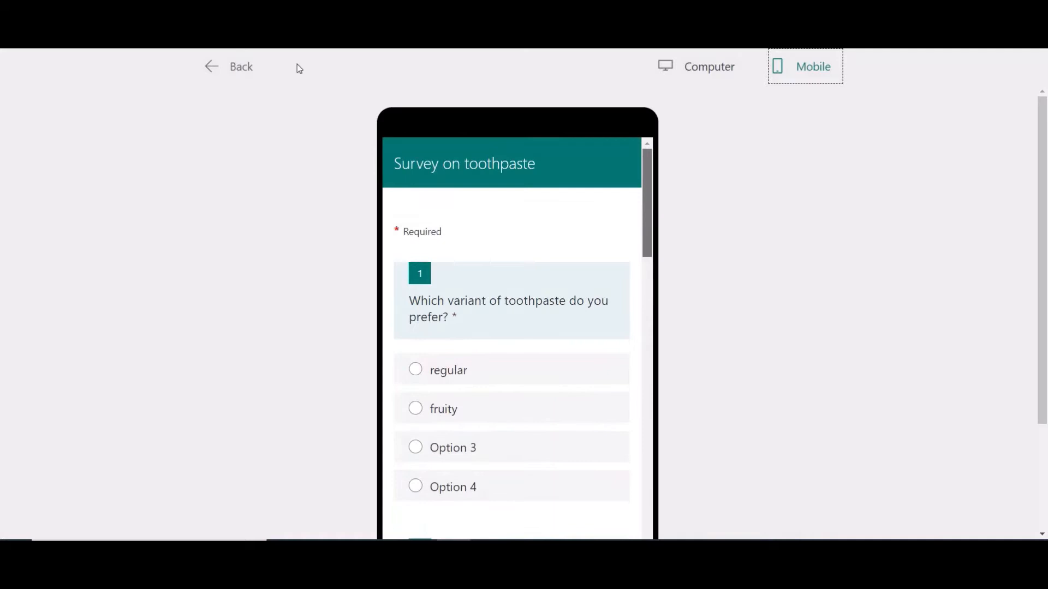
click(236, 69)
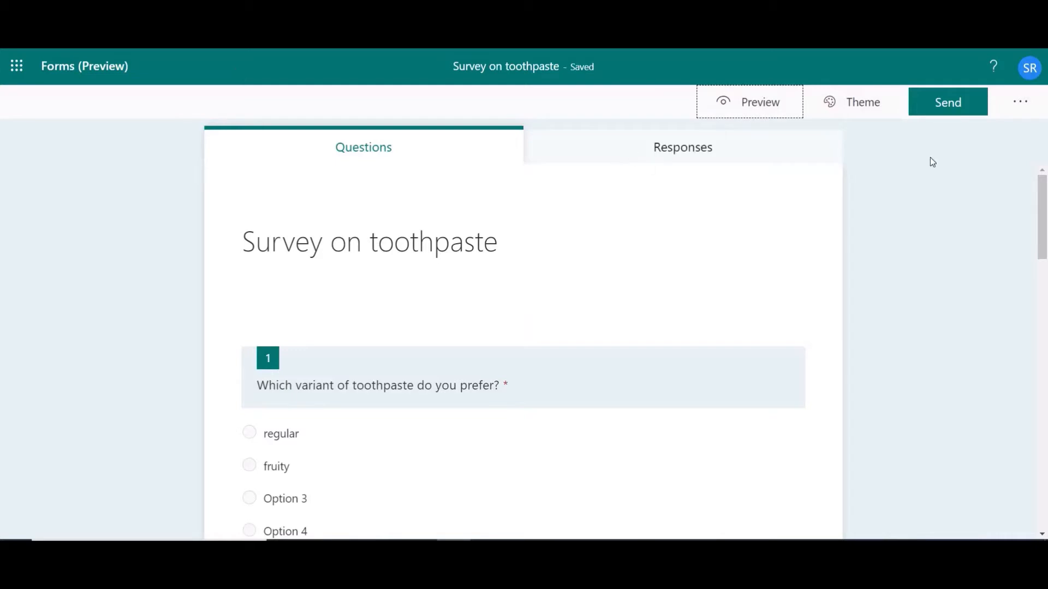
Try the bright blue colour theme, then apply the orange living-room picture theme to the survey.
click(868, 106)
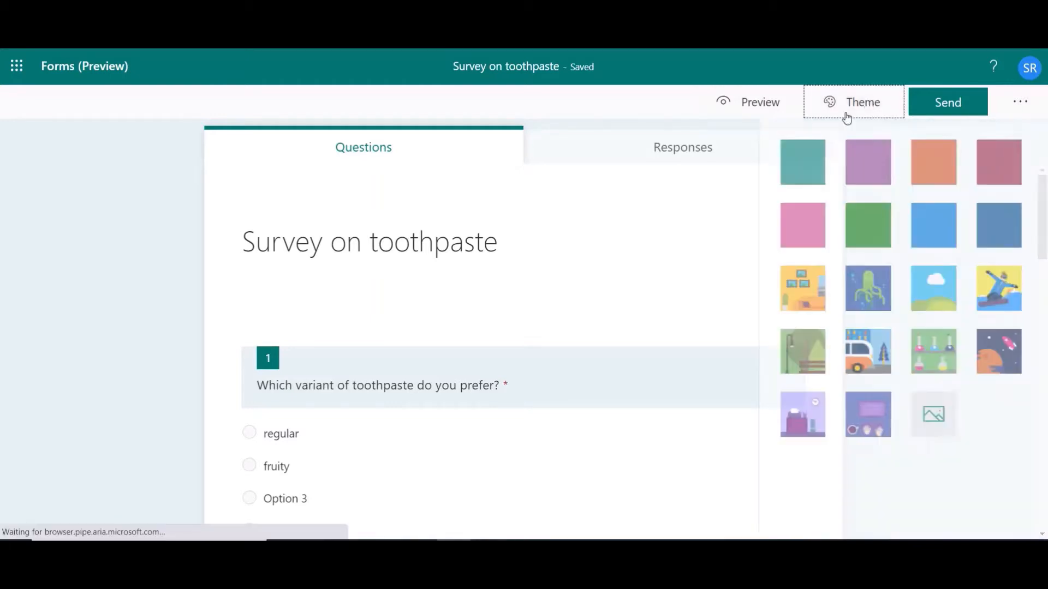
click(932, 226)
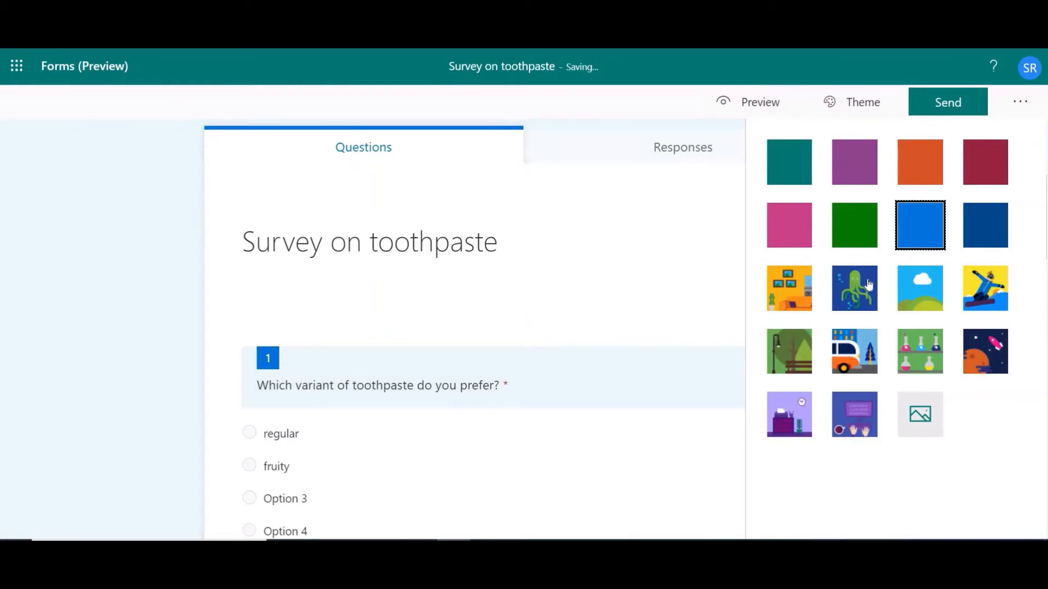
click(792, 287)
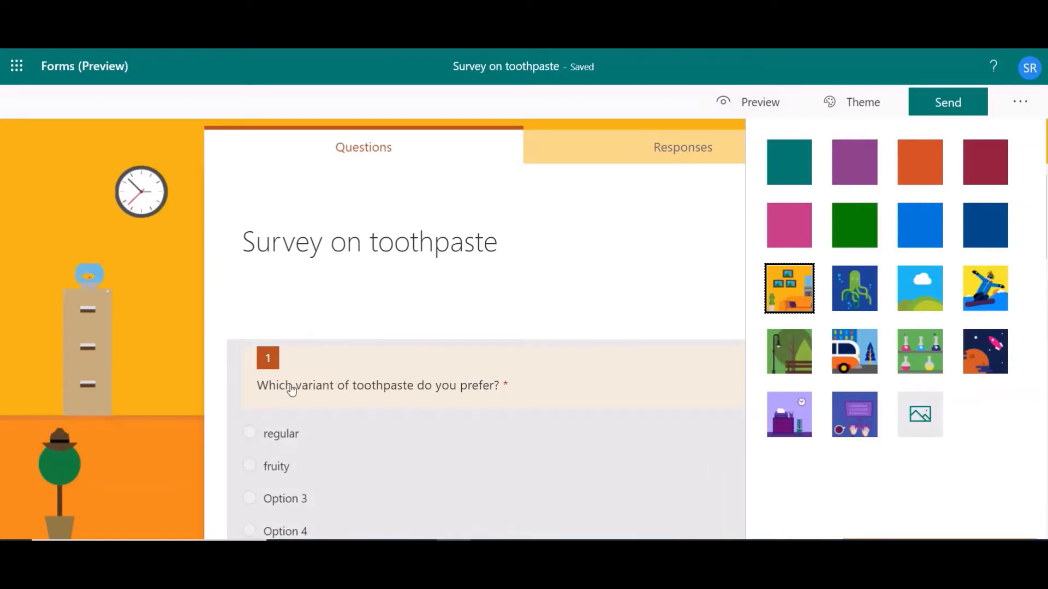
click(388, 439)
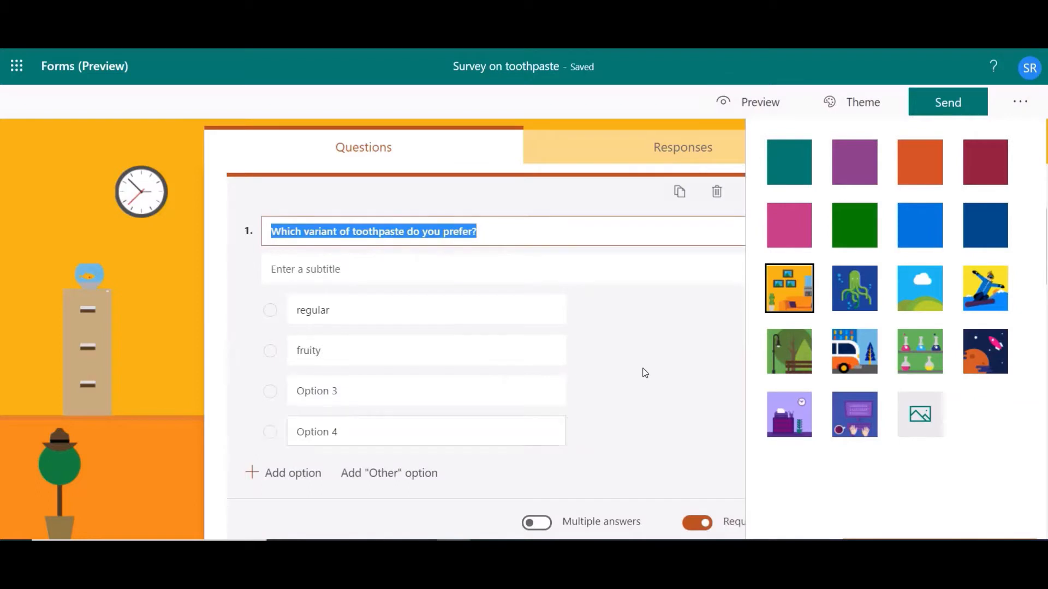
click(645, 373)
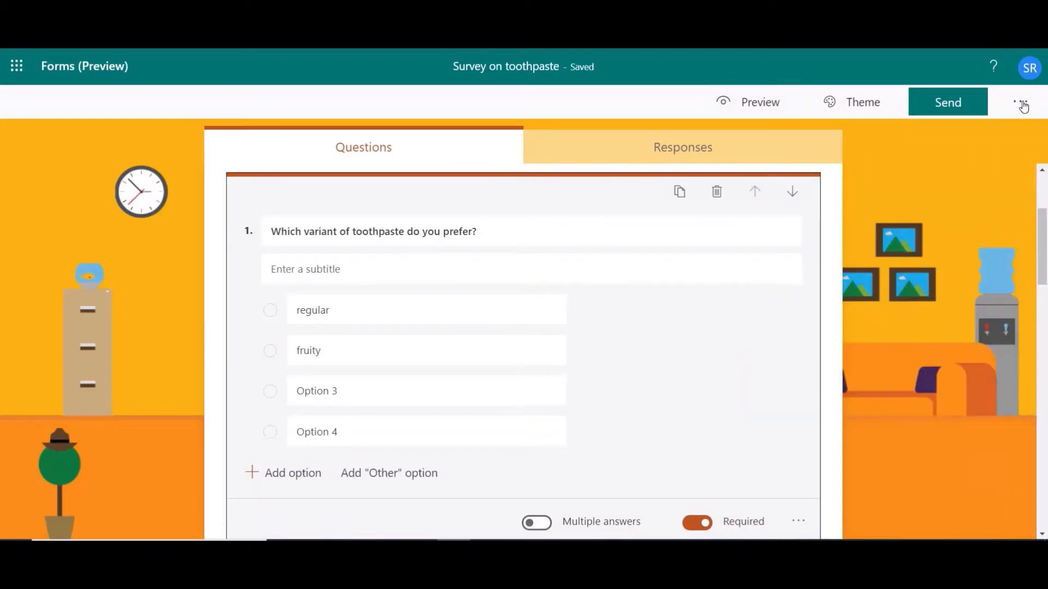
Open the form's settings and turn off accepting responses.
click(1021, 105)
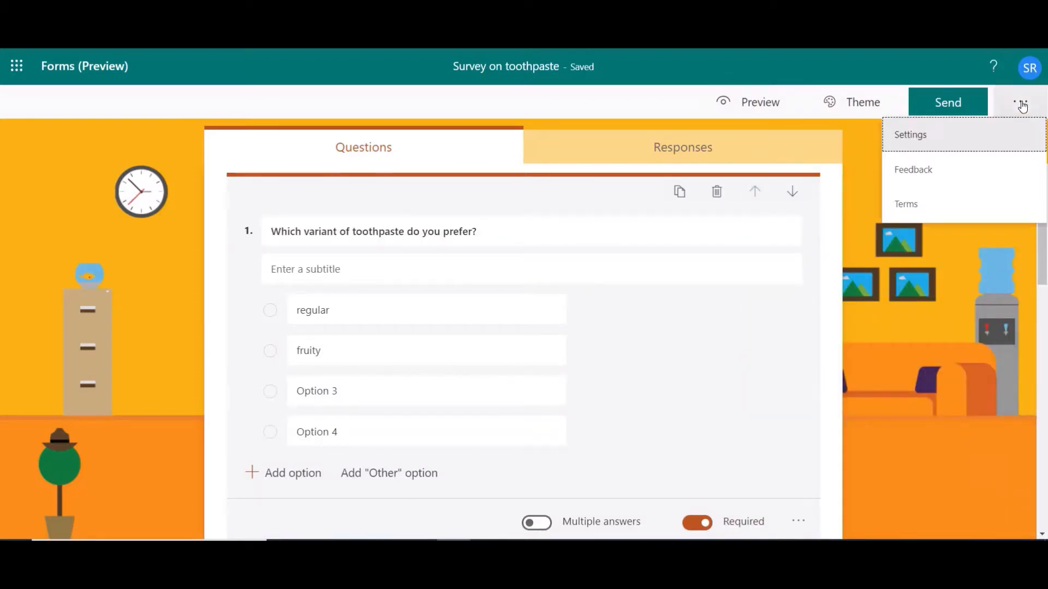
click(922, 135)
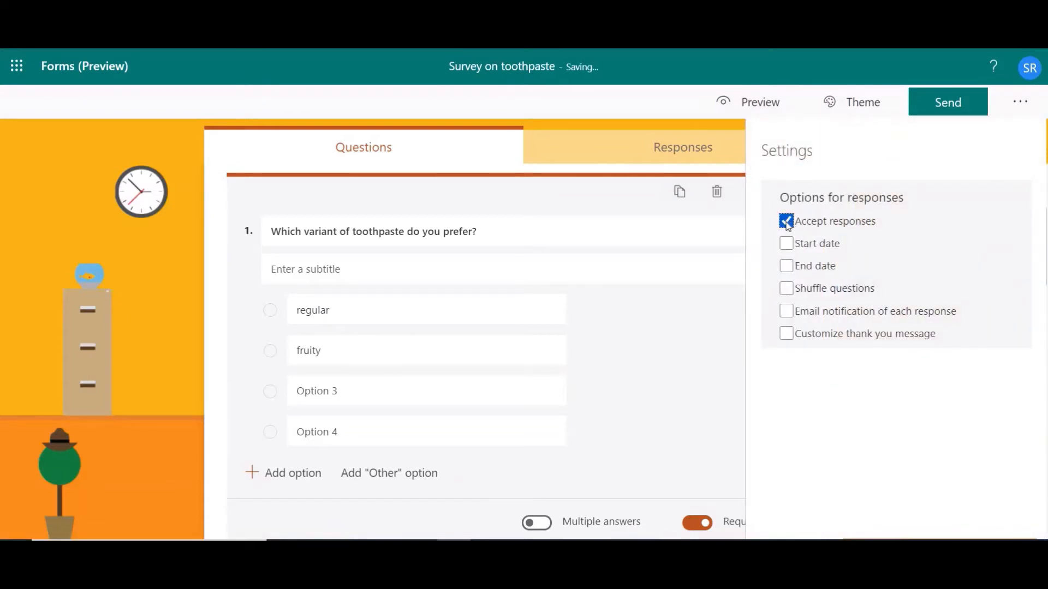
click(786, 221)
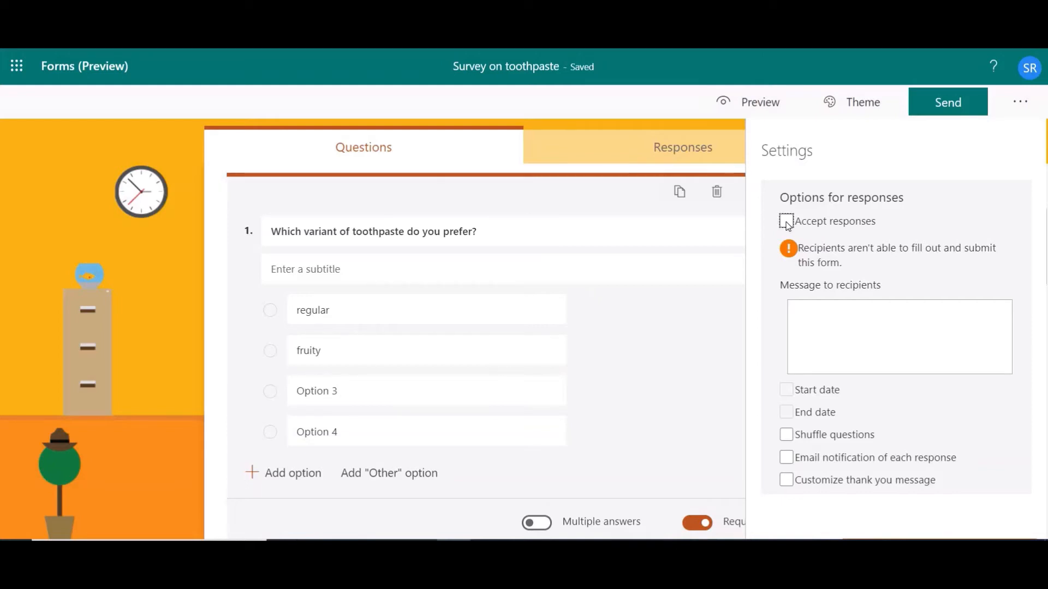
Turn accepting responses back on, enable the start and end dates, and set the end date to 8/22/2020.
click(786, 222)
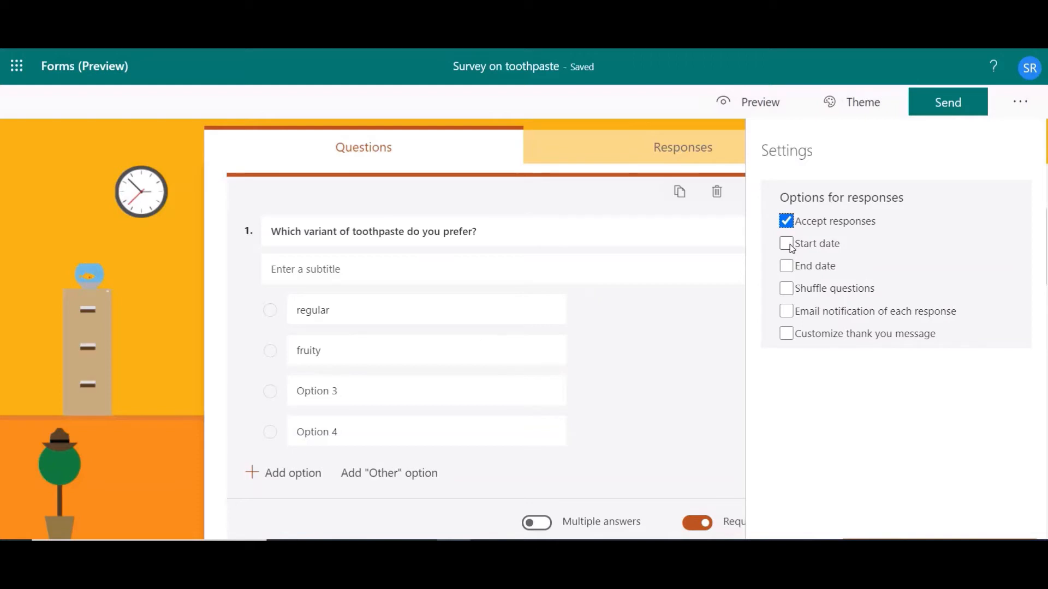
click(789, 246)
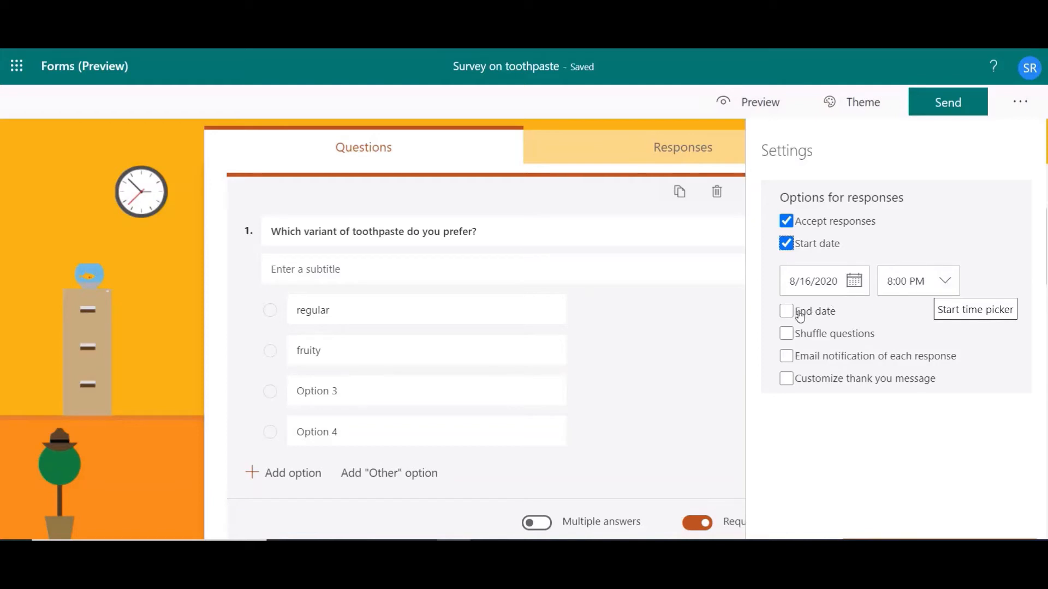
click(798, 315)
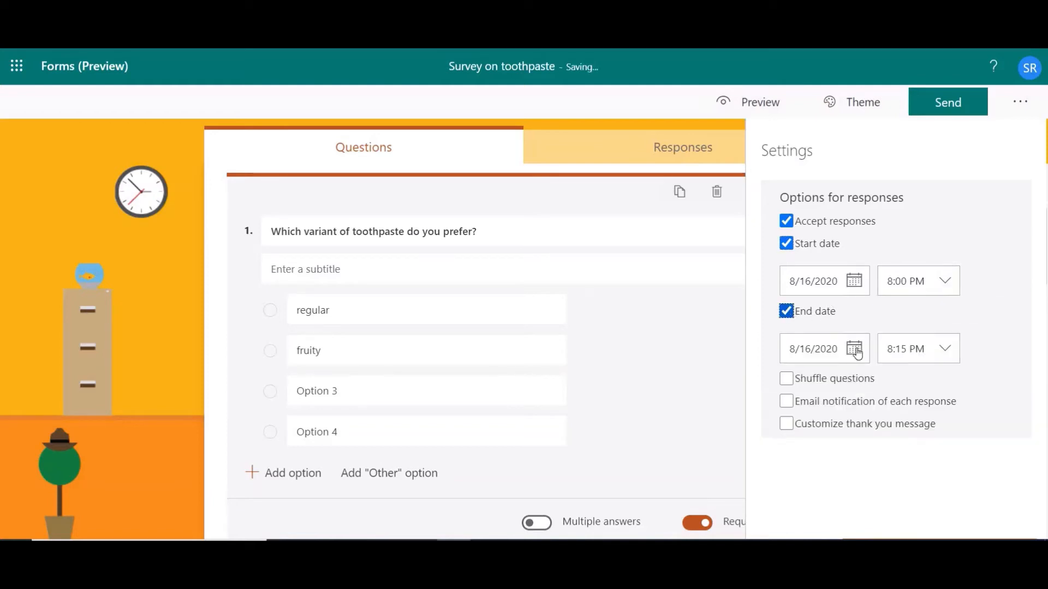
click(854, 351)
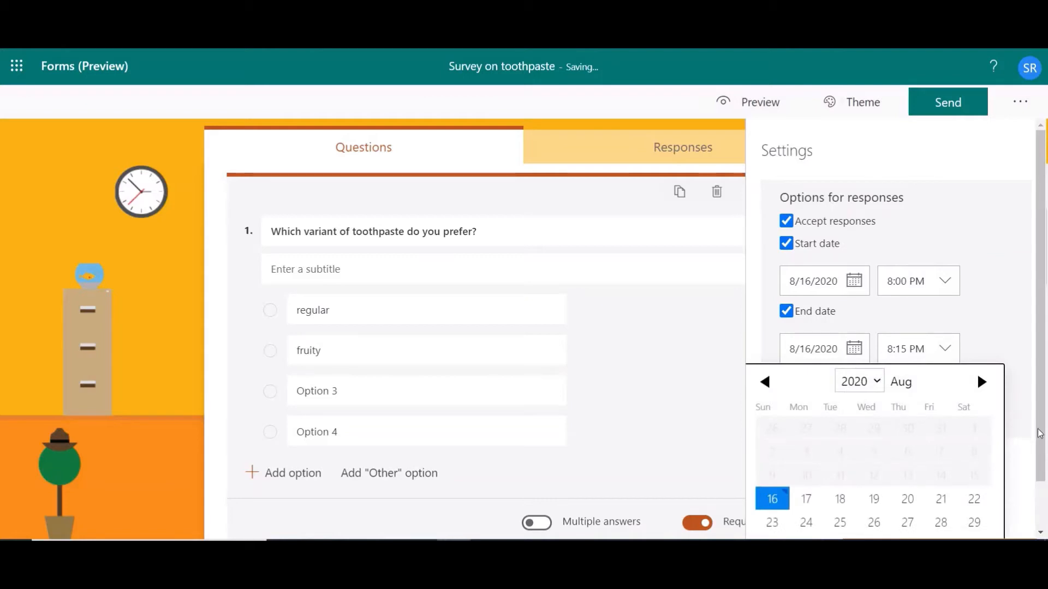
click(1038, 433)
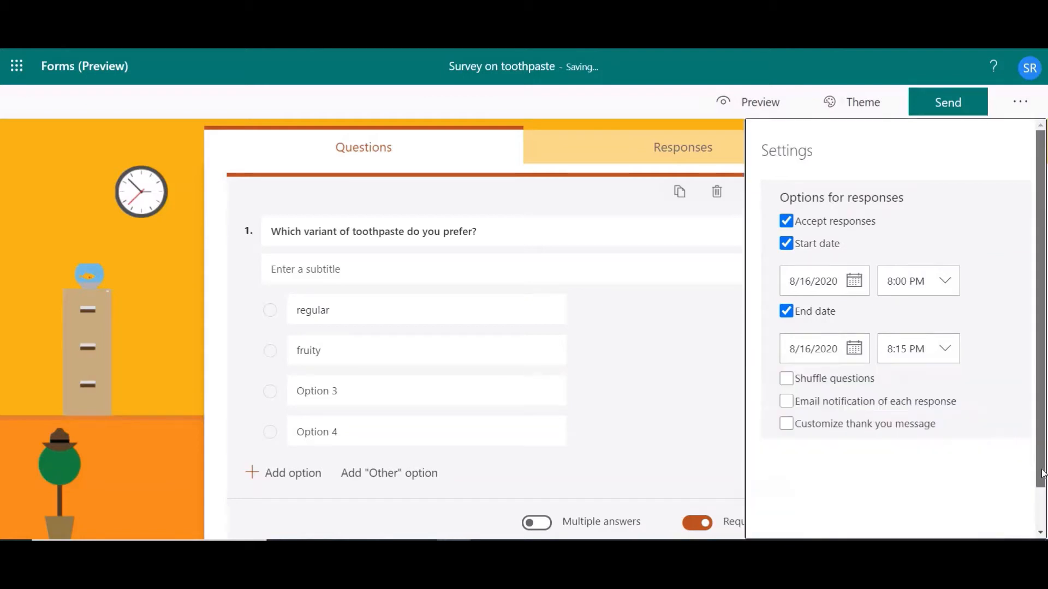
click(866, 353)
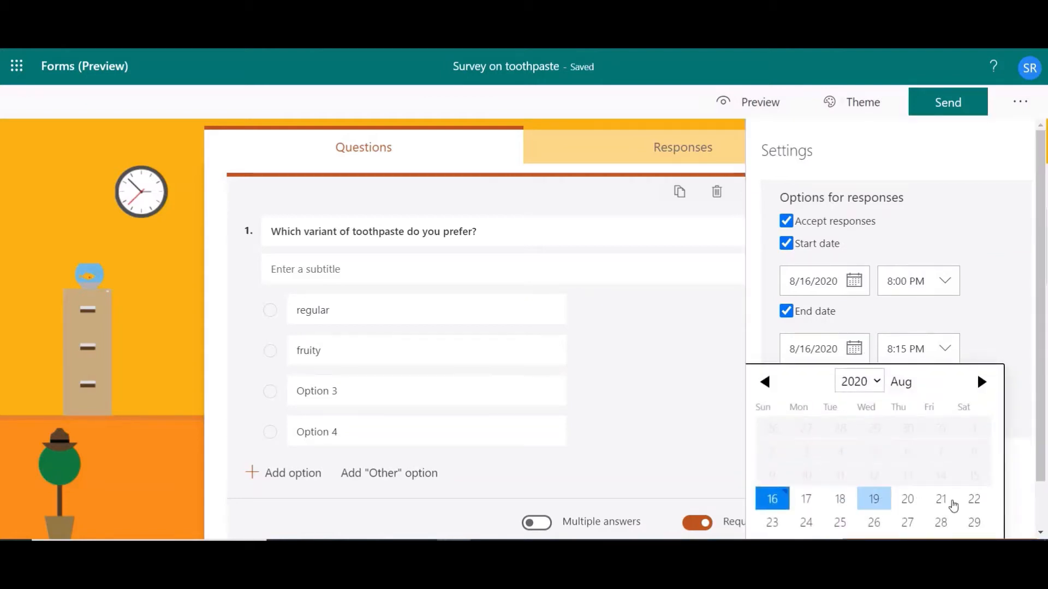
click(973, 501)
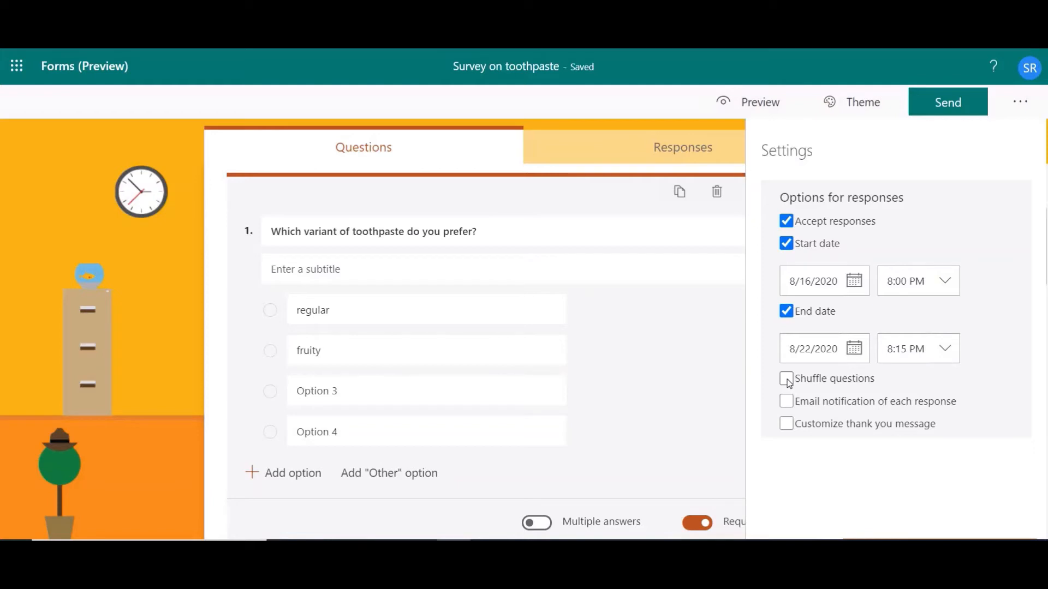
Enable the customized thank you message and delete its default text.
click(786, 424)
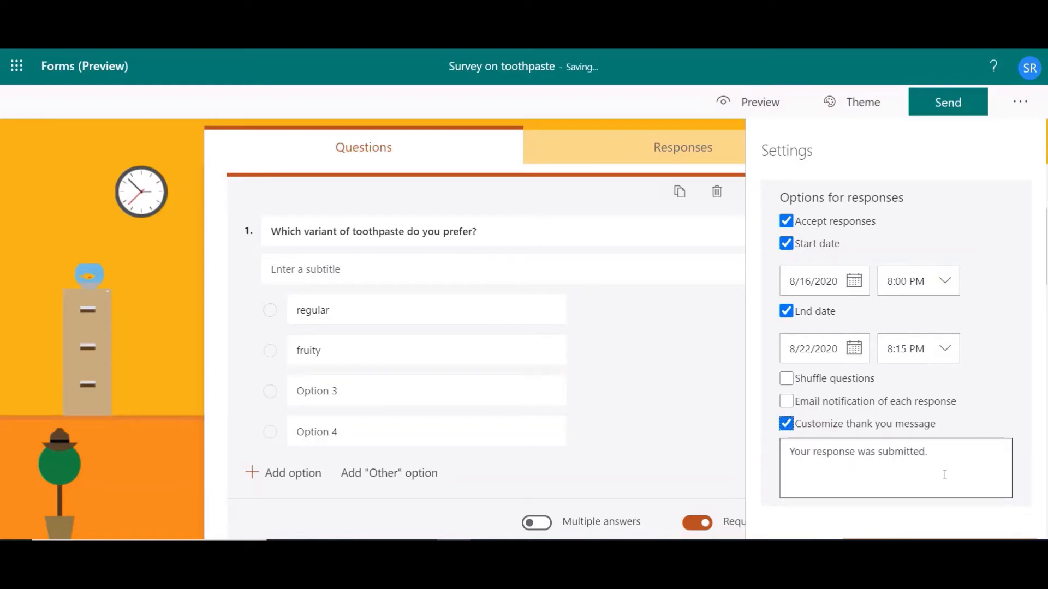
triple_click(911, 452)
mouse_move(910, 452)
mouse_down()
mouse_move(868, 439)
mouse_move(912, 451)
mouse_up()
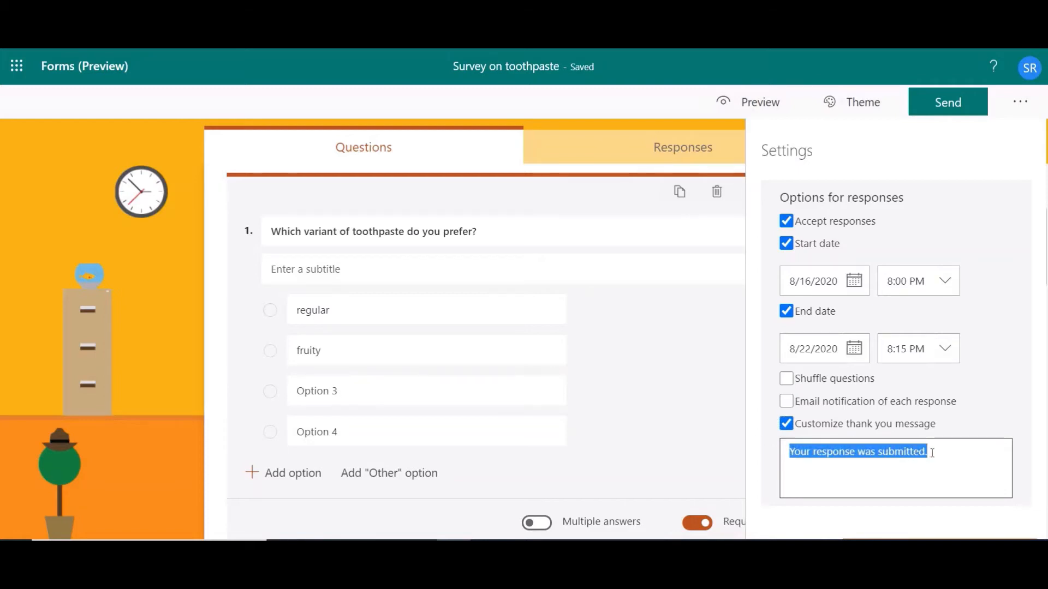
click(930, 452)
key(BackSpace)
key(BackSpace)
key(BackSpace)
key(BackSpace)
key(BackSpace)
key(BackSpace)
key(BackSpace)
key(BackSpace)
key(BackSpace)
key(BackSpace)
key(BackSpace)
key(BackSpace)
key(BackSpace)
key(BackSpace)
key(BackSpace)
key(BackSpace)
key(BackSpace)
key(BackSpace)
key(BackSpace)
key(BackSpace)
key(BackSpace)
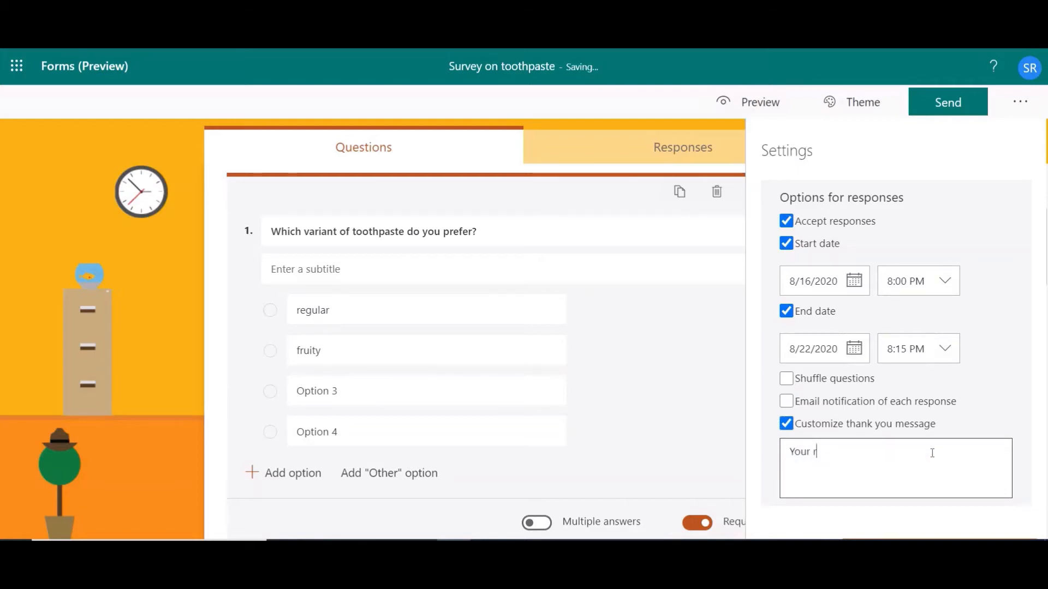
key(BackSpace)
key(BackSpace)
key(BackSpace)
key(BackSpace)
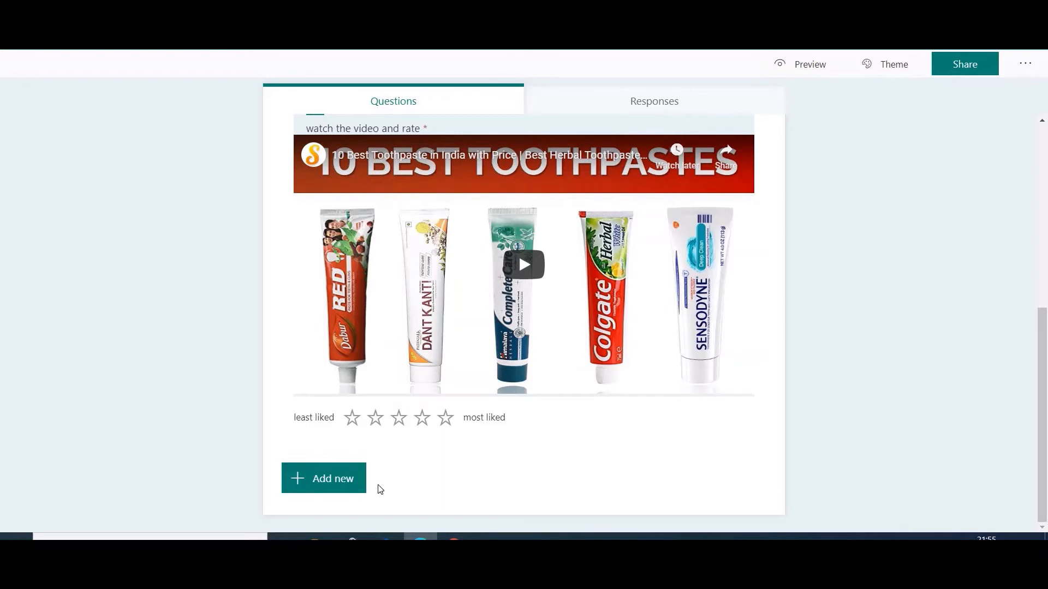
Add a File upload question titled "upload your file here" after the video rating question.
click(341, 491)
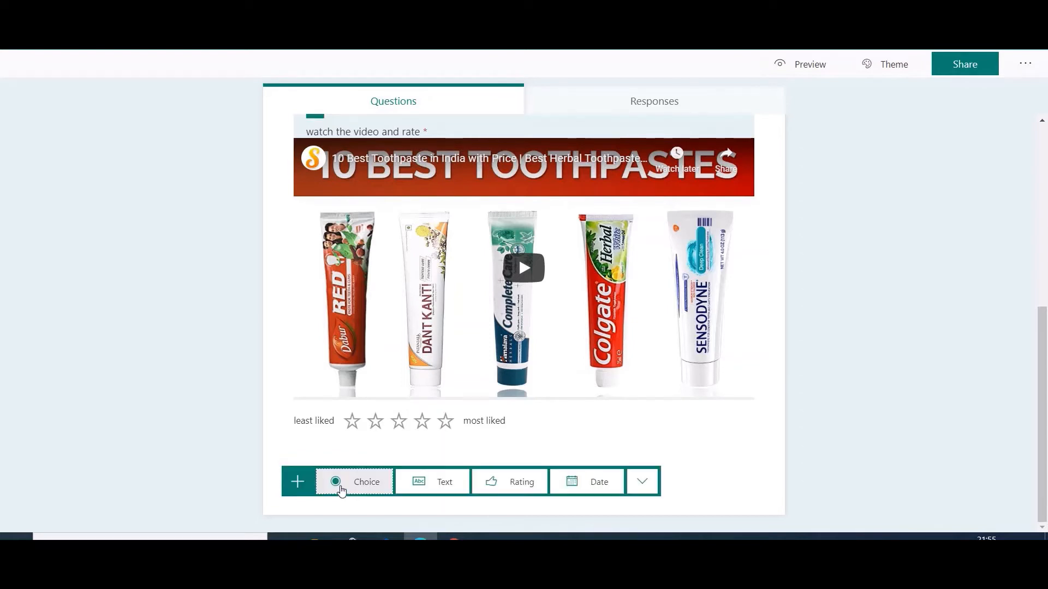
click(654, 487)
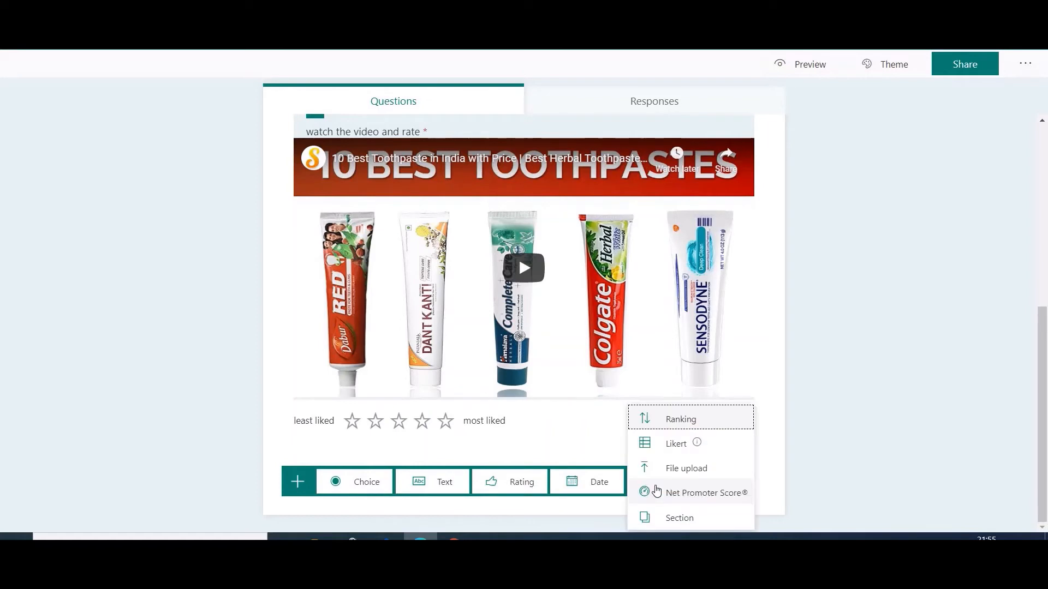
click(709, 476)
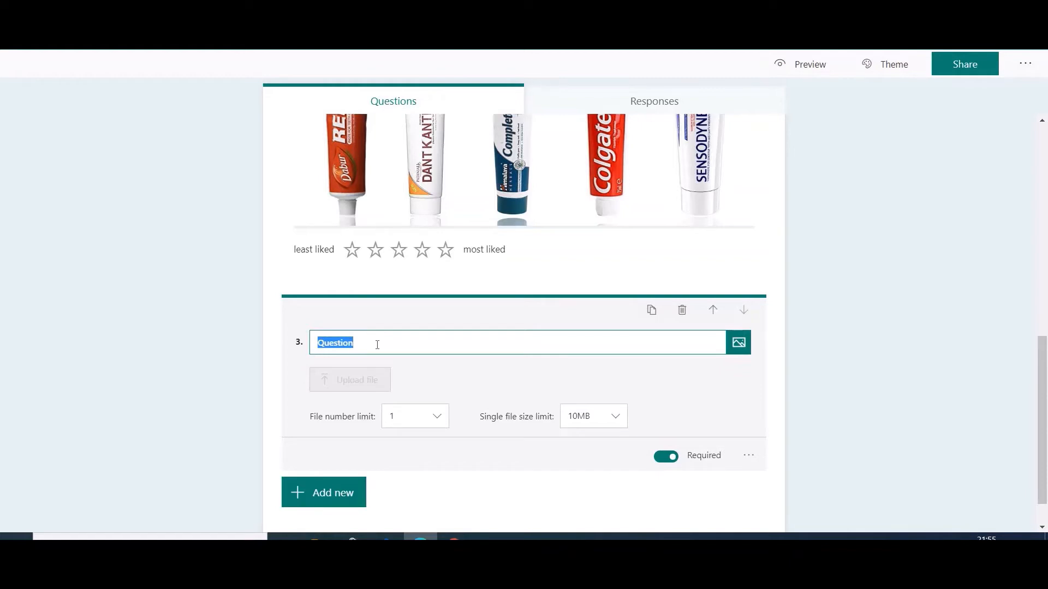
text(upload your file here)
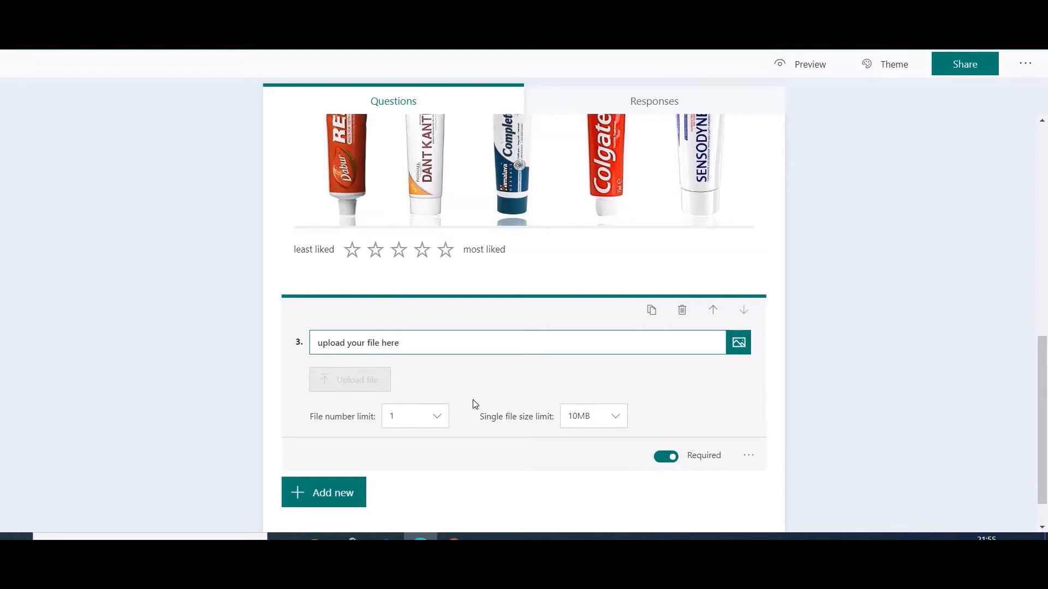
Choose a file number limit of 1 and a single file size limit of 10MB for the upload question.
click(440, 422)
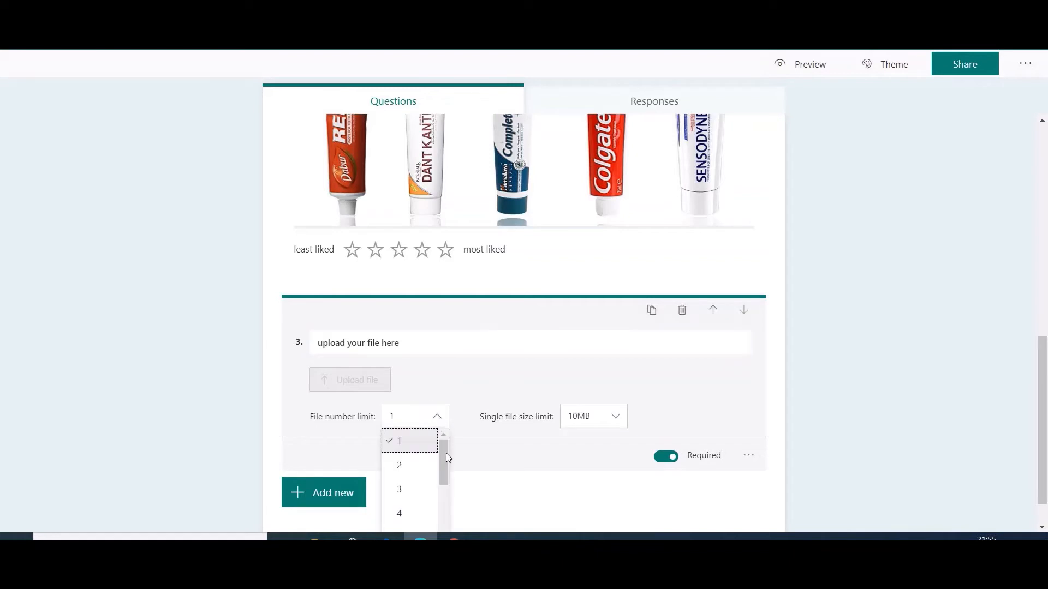
drag(446, 453, 443, 517)
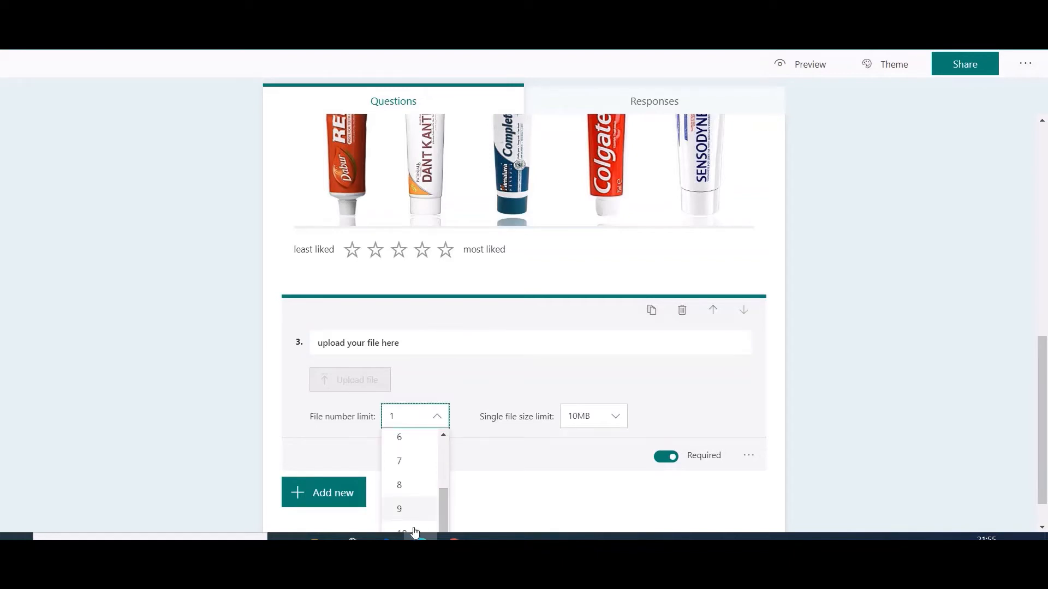
scroll(441, 453, up, 3)
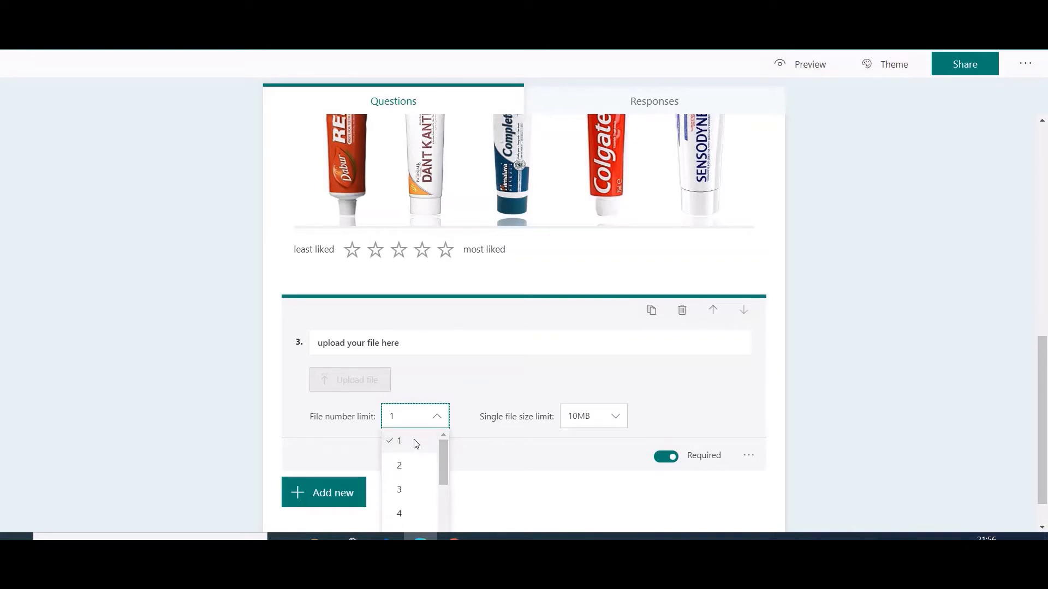
click(416, 441)
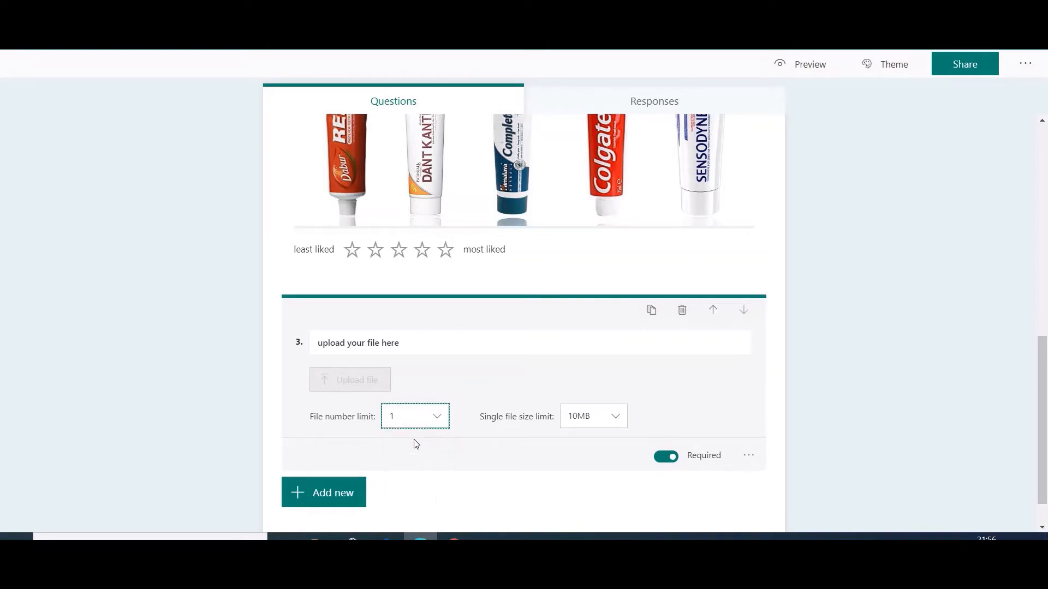
click(616, 421)
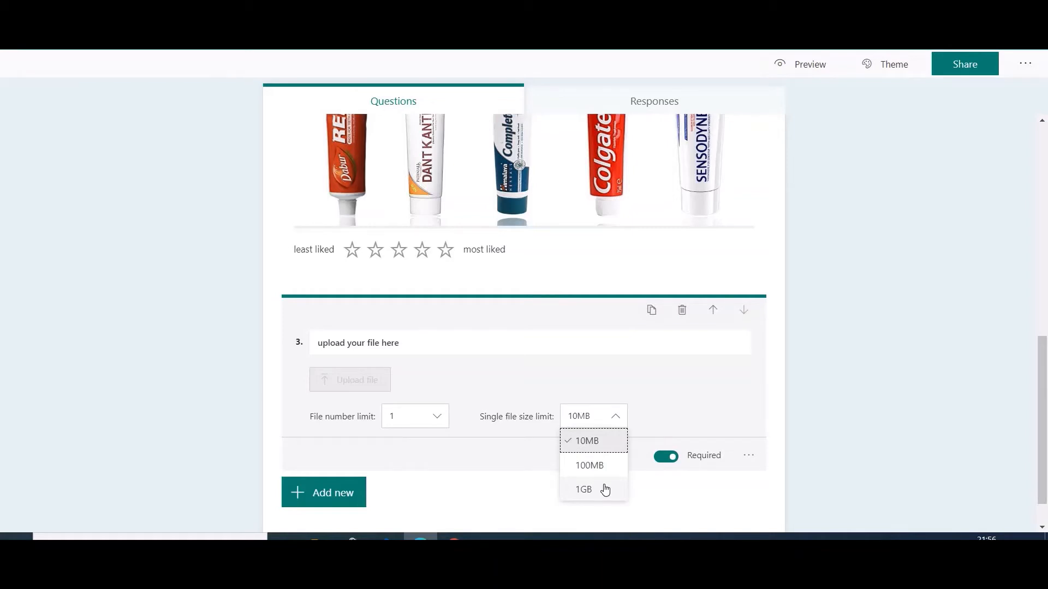
click(599, 452)
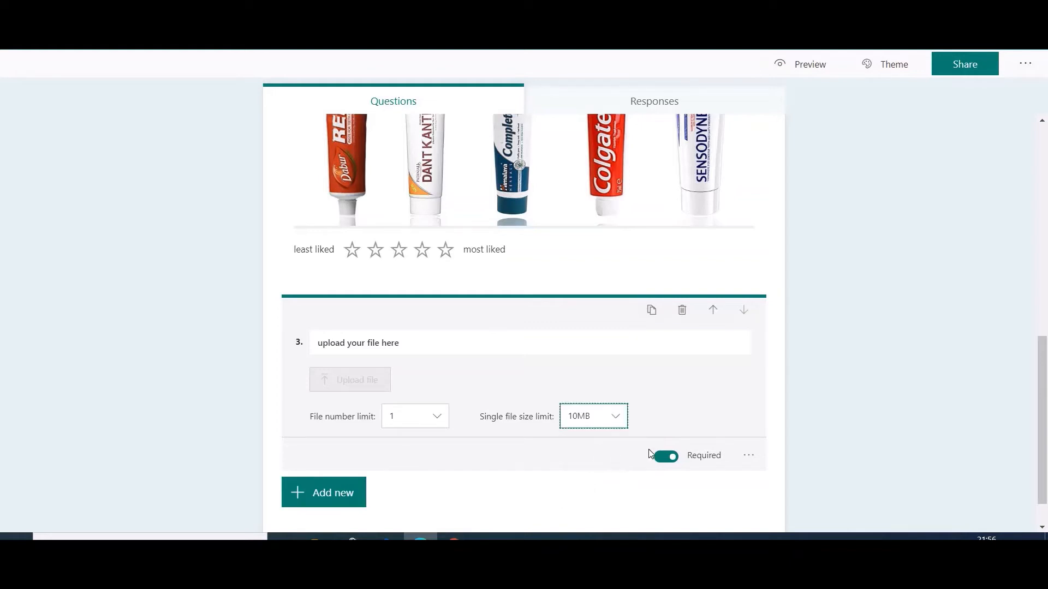
Restrict the upload question's accepted file types to PDF and Image.
click(753, 461)
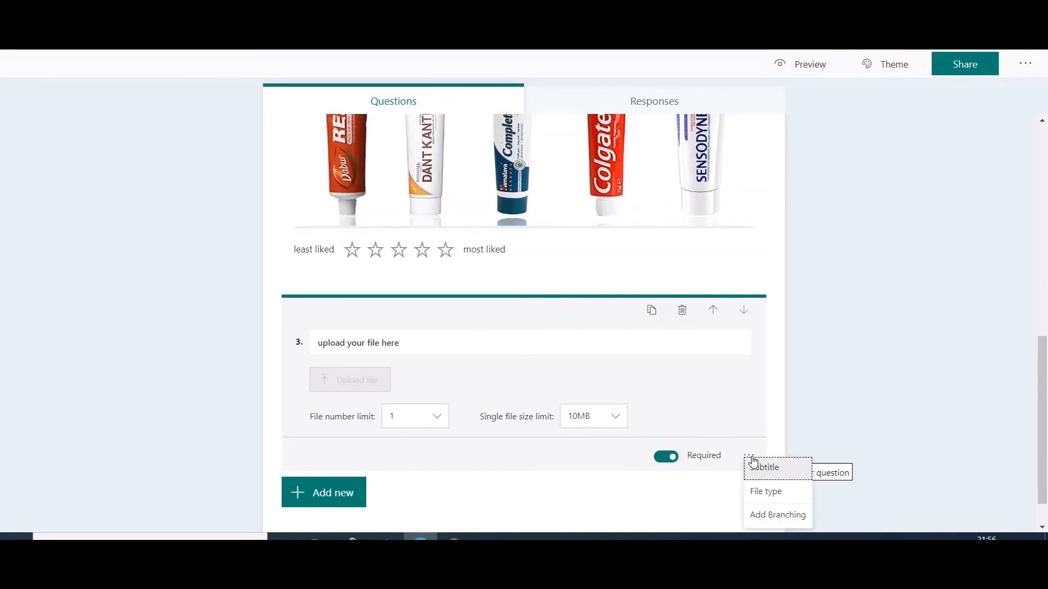
click(787, 495)
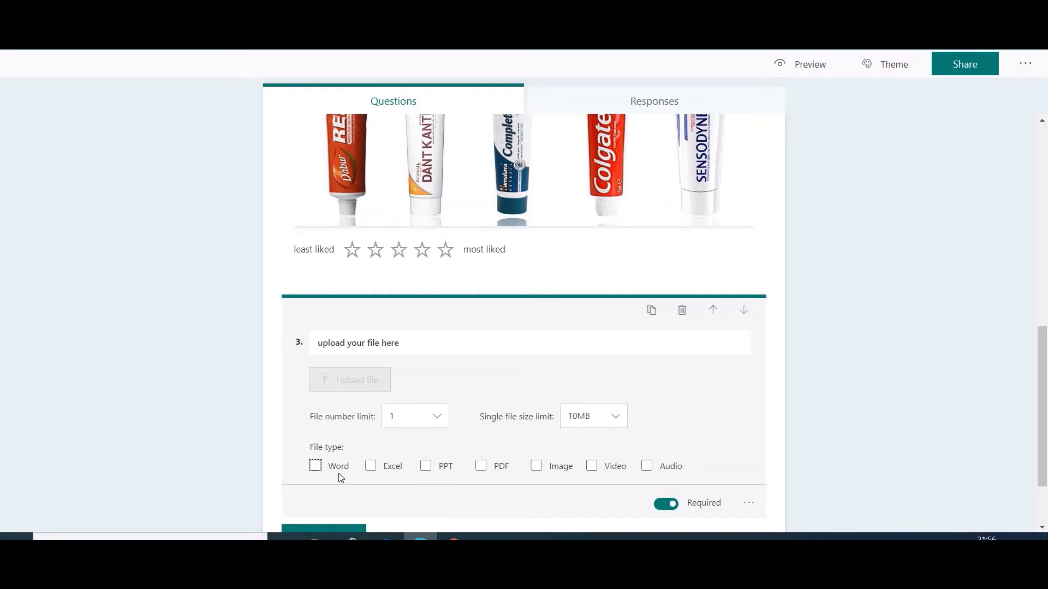
click(481, 467)
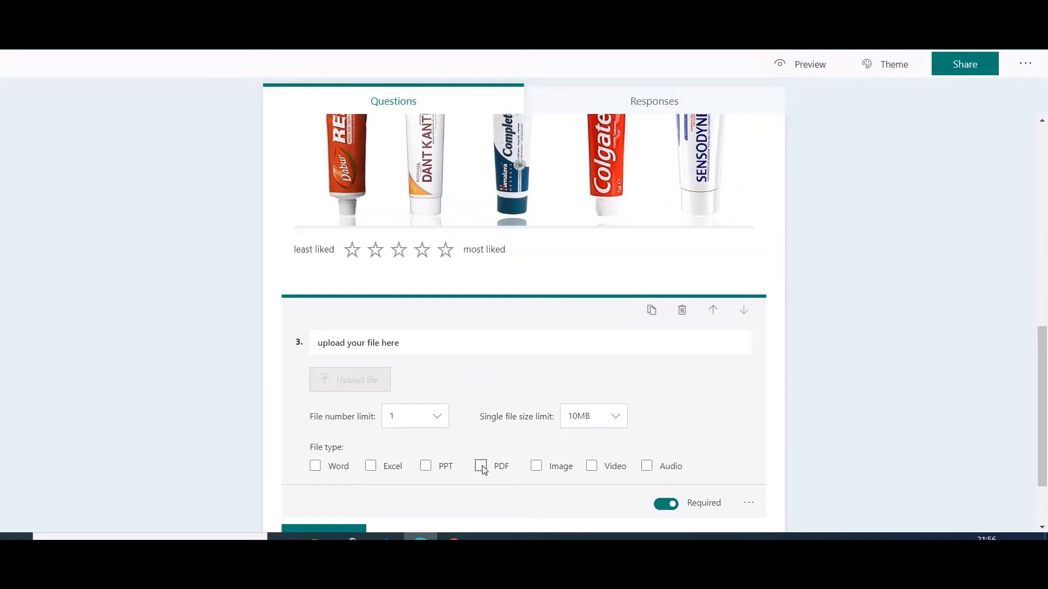
click(535, 469)
Add the subtitle "file format that can be uploaded is PDF or IMG" to the upload question.
click(748, 508)
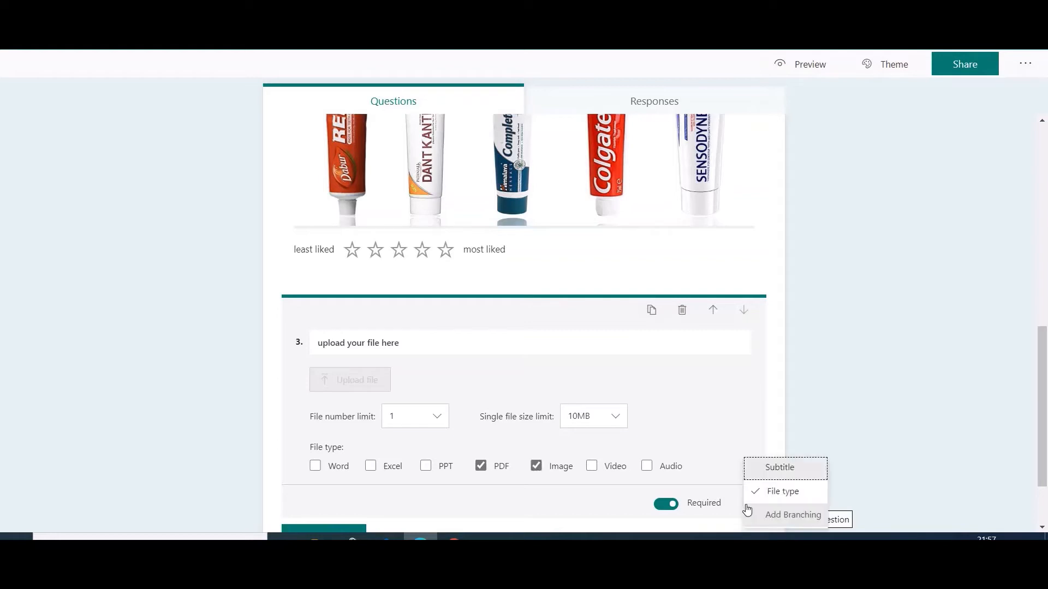
click(785, 469)
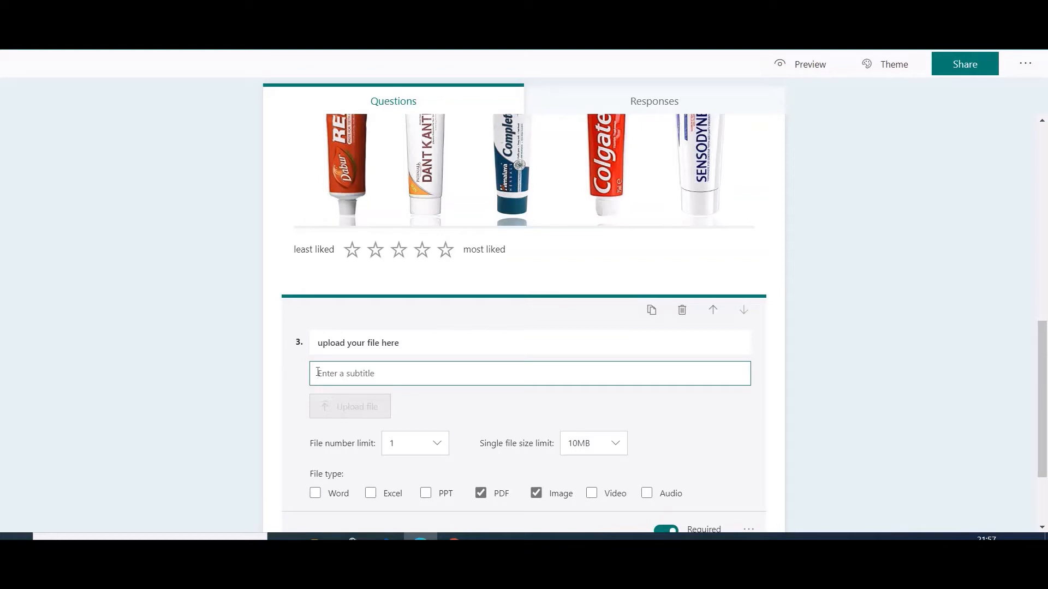
text(upload)
key(BackSpace)
key(BackSpace)
key(BackSpace)
key(BackSpace)
key(BackSpace)
key(BackSpace)
text(file for)
text(mat)
text( that)
text( can be up)
text(loaded )
text(is)
text( PFF)
key(BackSpace)
key(BackSpace)
text(DF or)
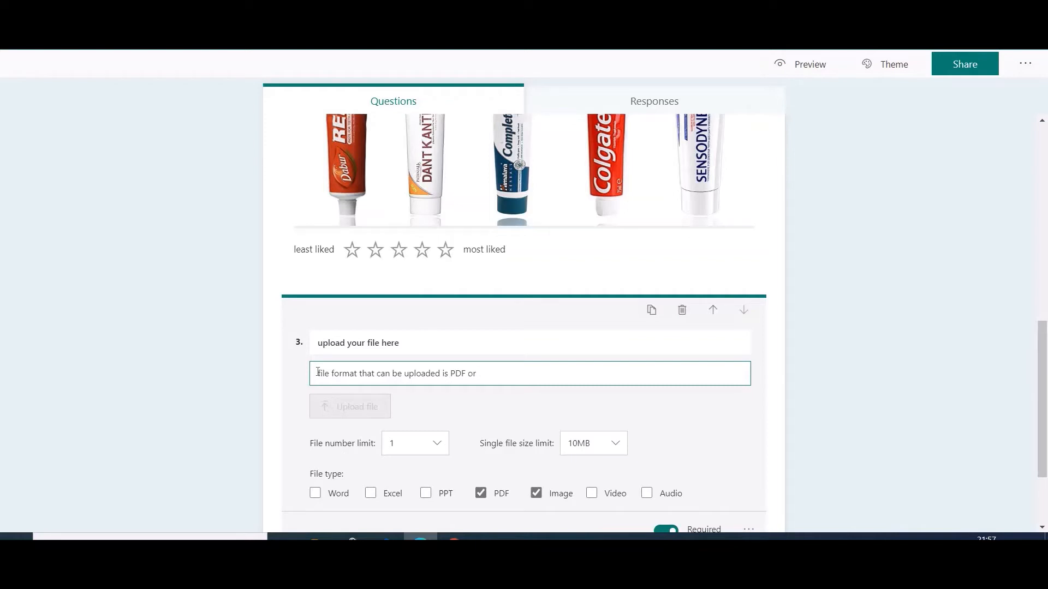
text( IMG)
click(1043, 428)
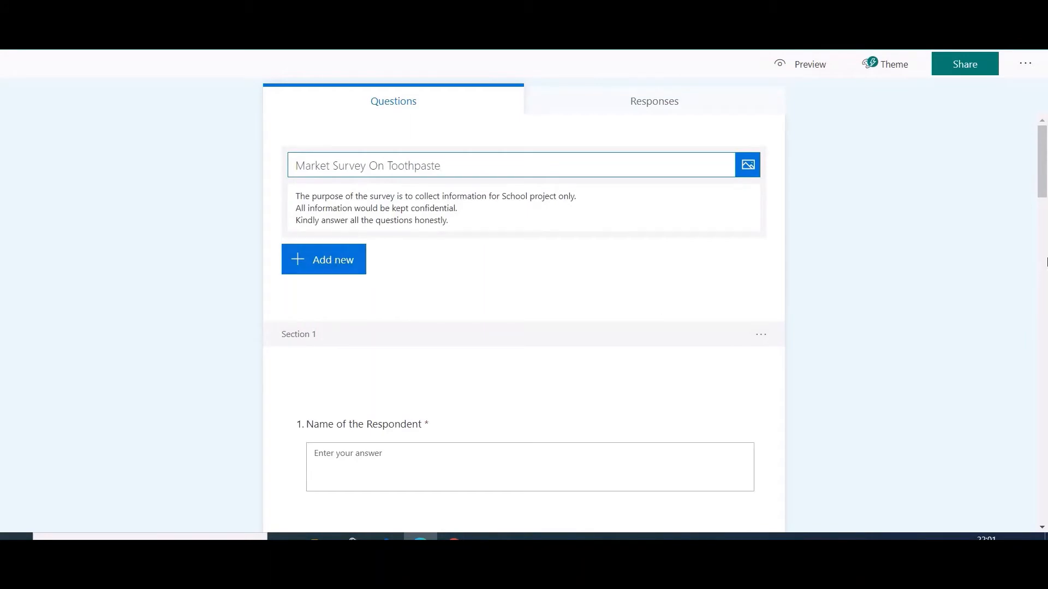
Examine the start of the Market Survey On Toothpaste form and preview it as on a computer through to its last question.
drag(1043, 165, 1042, 187)
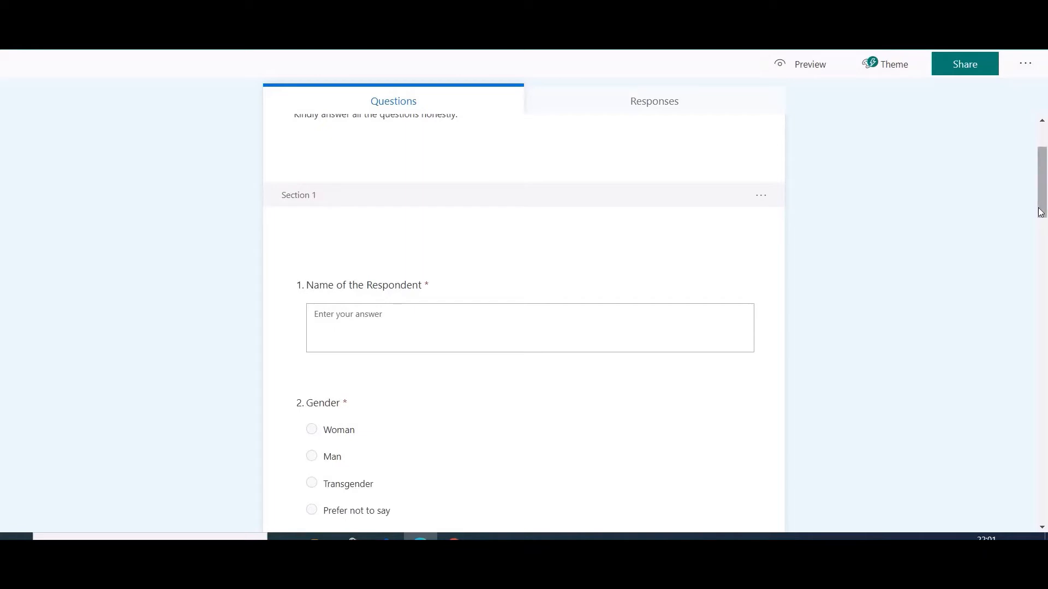
mouse_move(1040, 212)
mouse_down()
mouse_move(1044, 319)
mouse_move(1043, 158)
mouse_move(1046, 513)
mouse_move(1043, 131)
mouse_up()
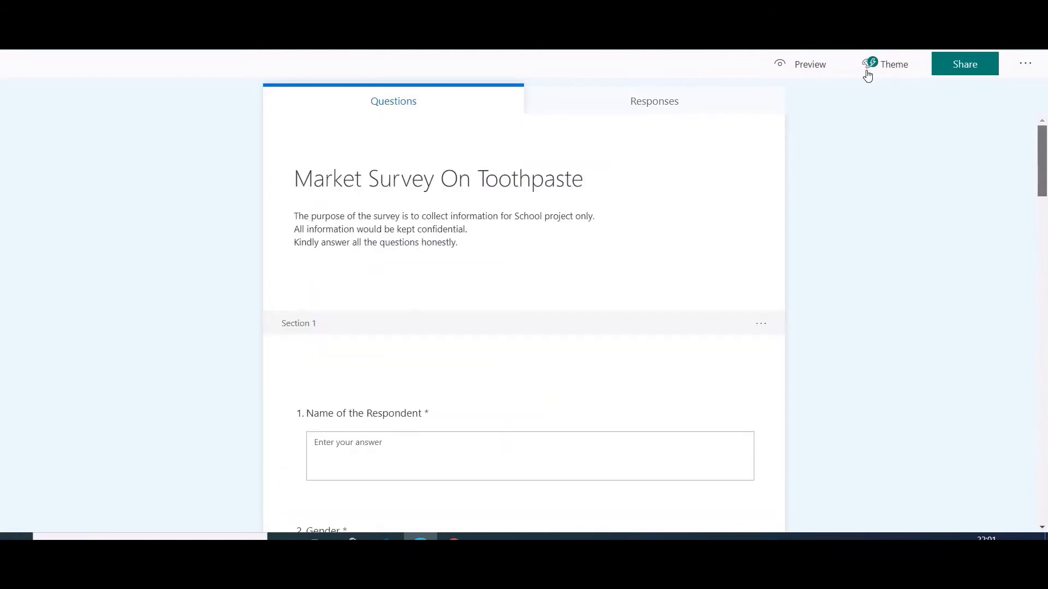
click(813, 68)
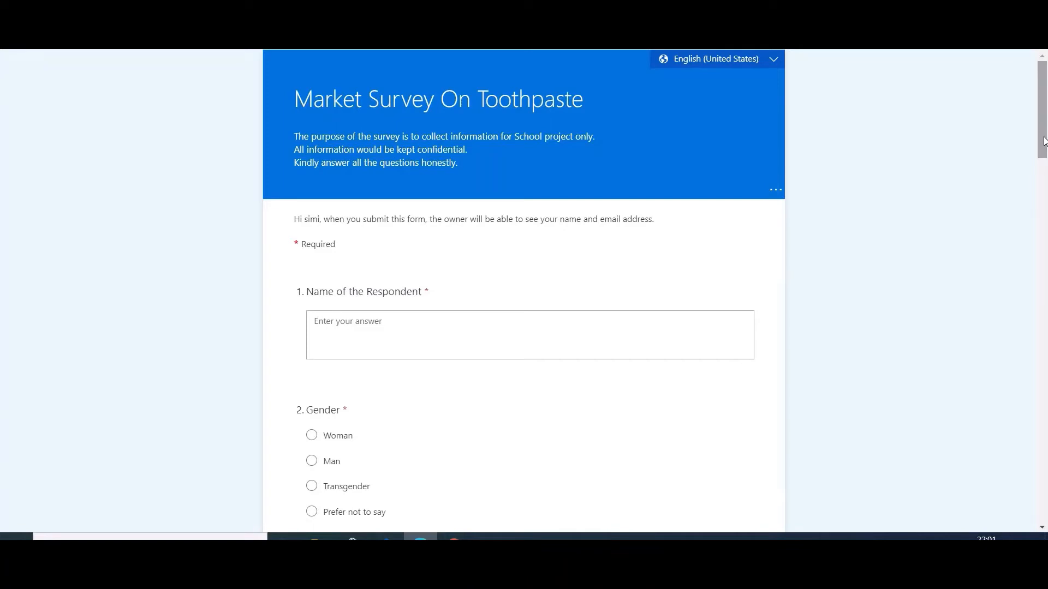
drag(1044, 141, 1040, 531)
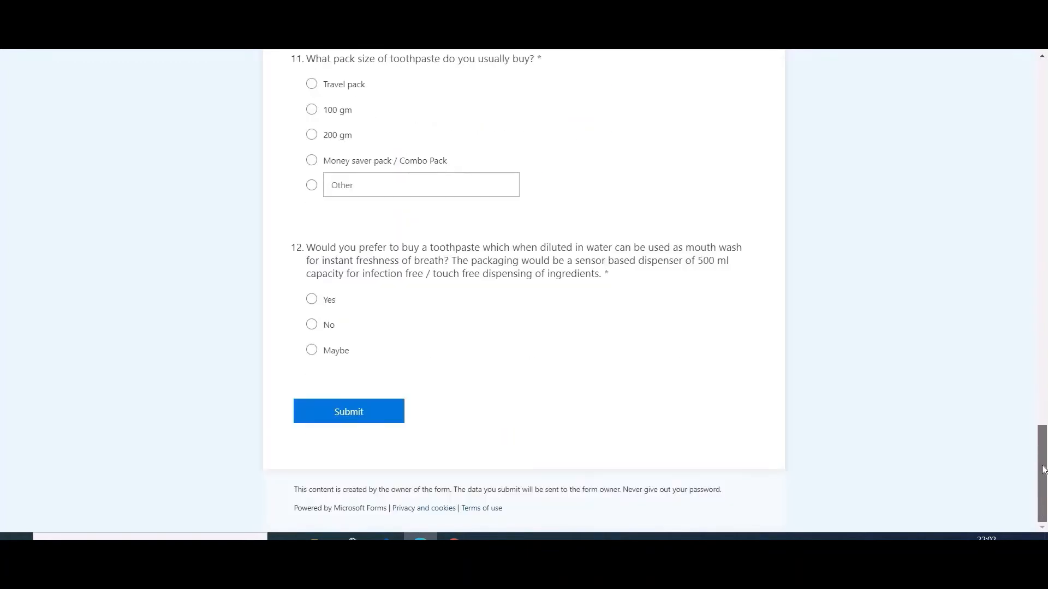
Preview the toothpaste survey in the mobile view and examine its questions from the title through the rating question.
drag(1044, 471, 1040, 94)
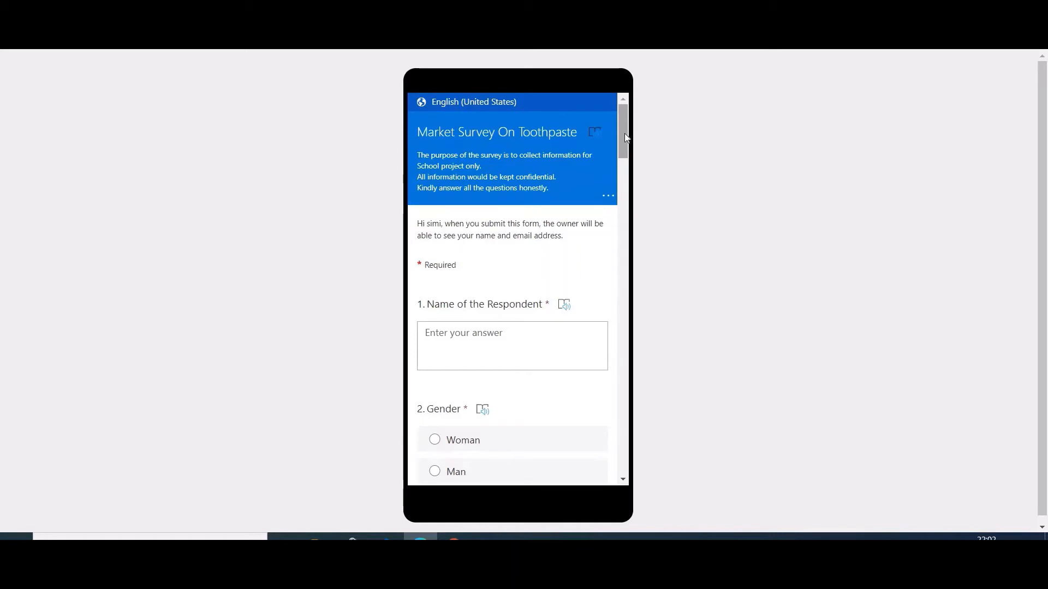
scroll(625, 164, down, 3)
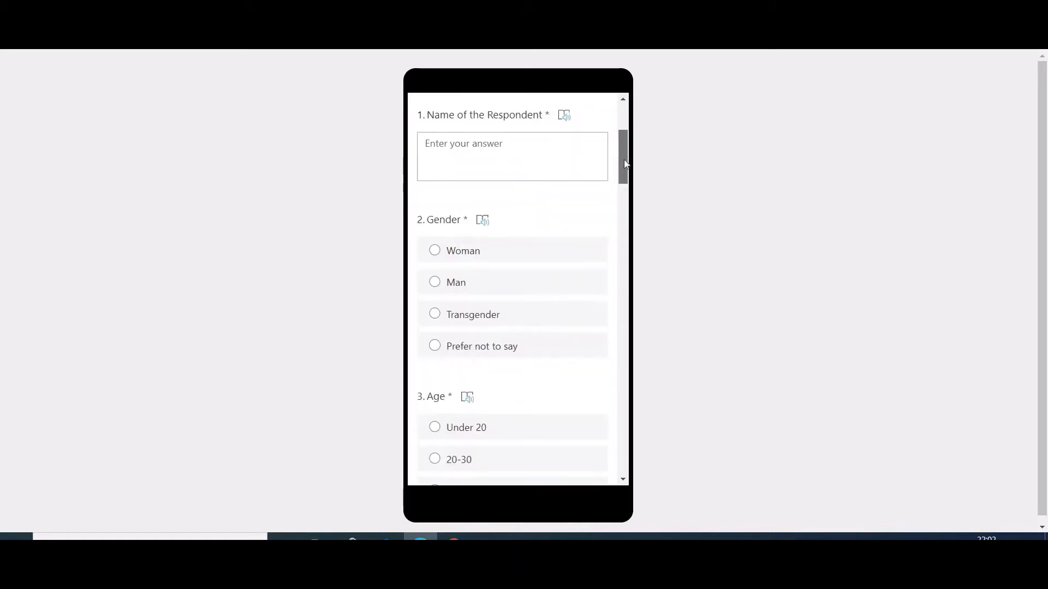
scroll(624, 174, down, 12)
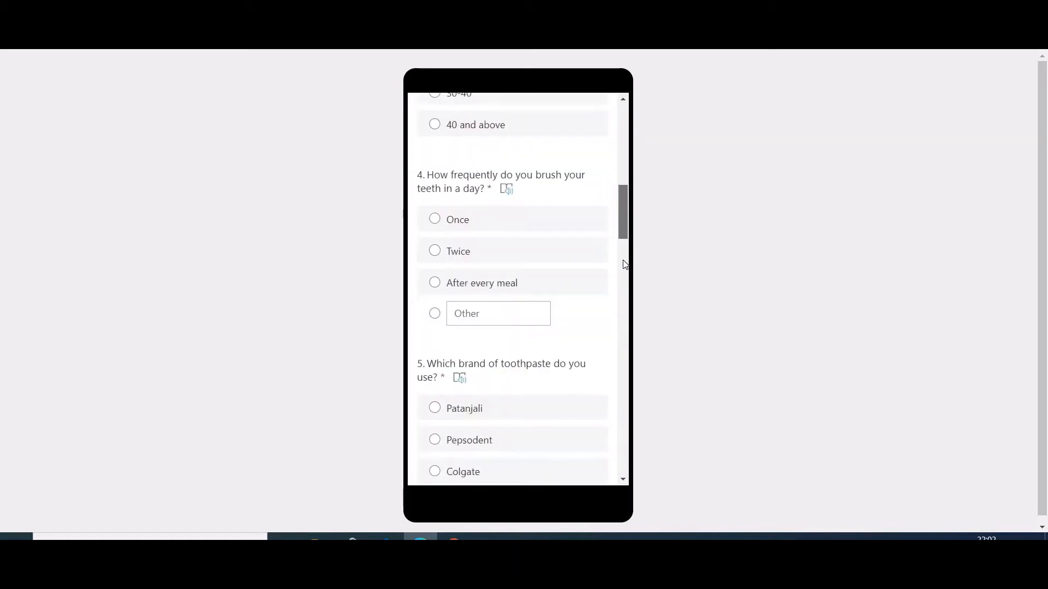
scroll(632, 326, down, 10)
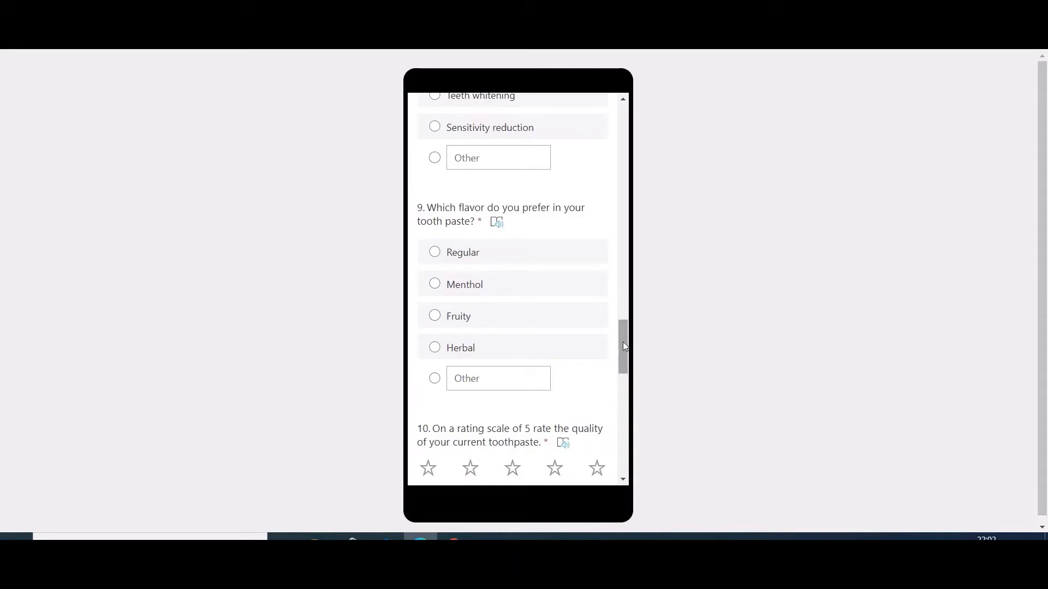
drag(623, 342, 628, 95)
scroll(625, 431, down, 1)
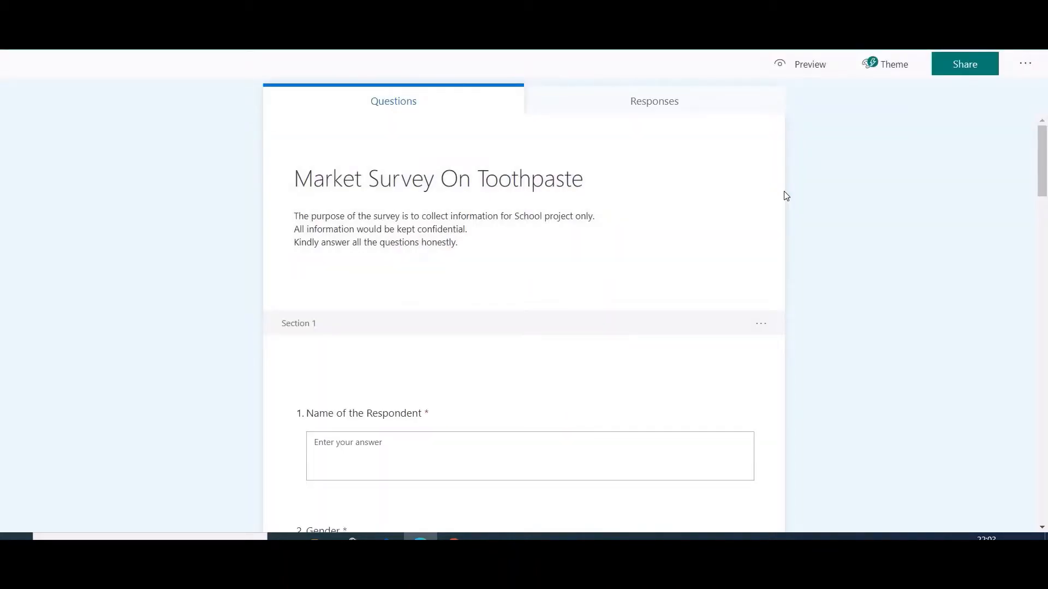
Add Bangla (India) as an additional language in the form's multilingual settings.
click(1026, 70)
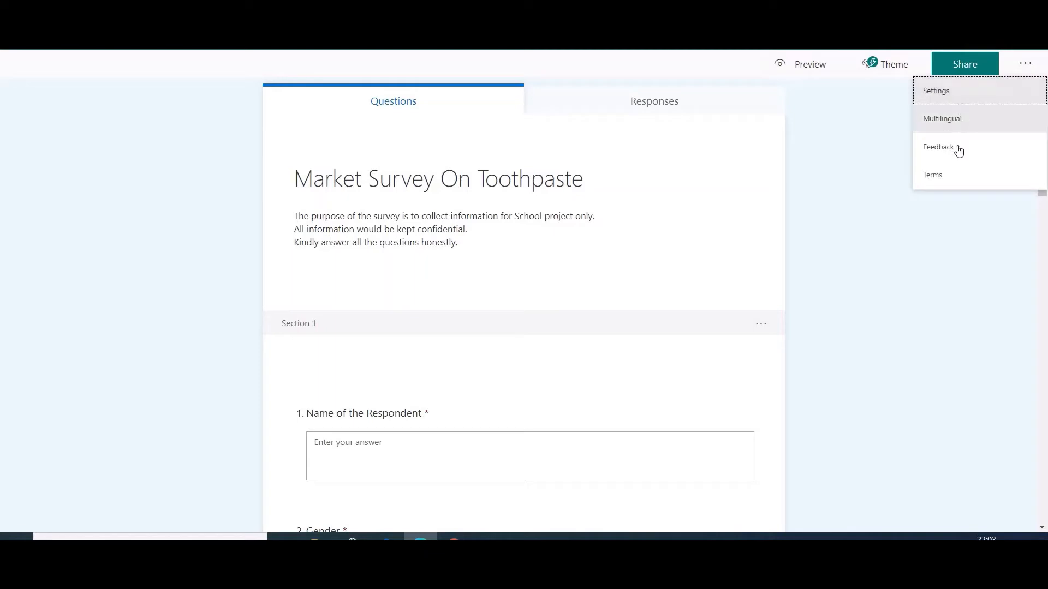
click(976, 121)
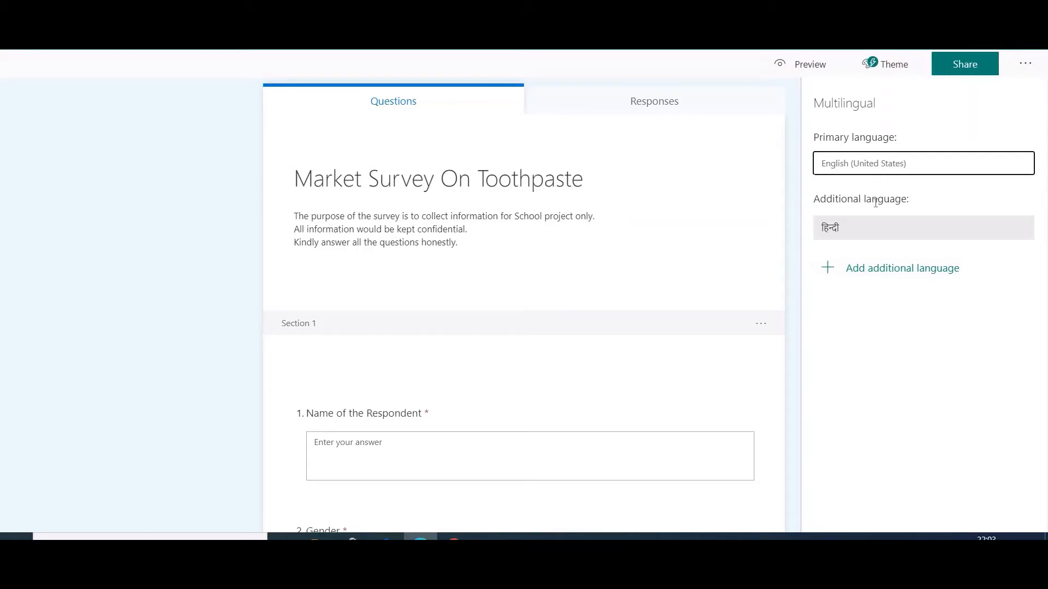
click(884, 269)
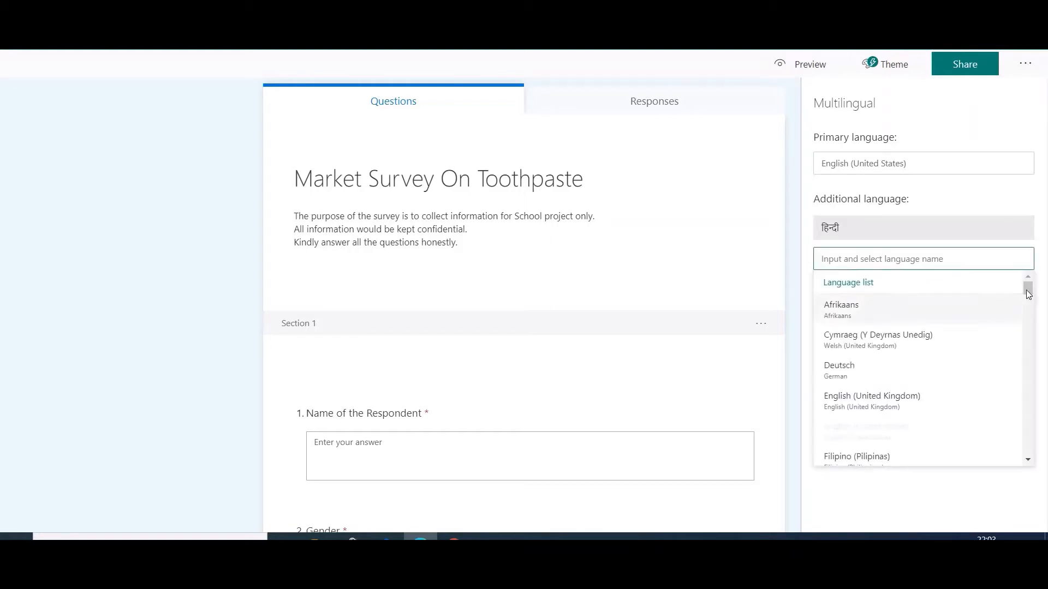
drag(1028, 288, 1046, 423)
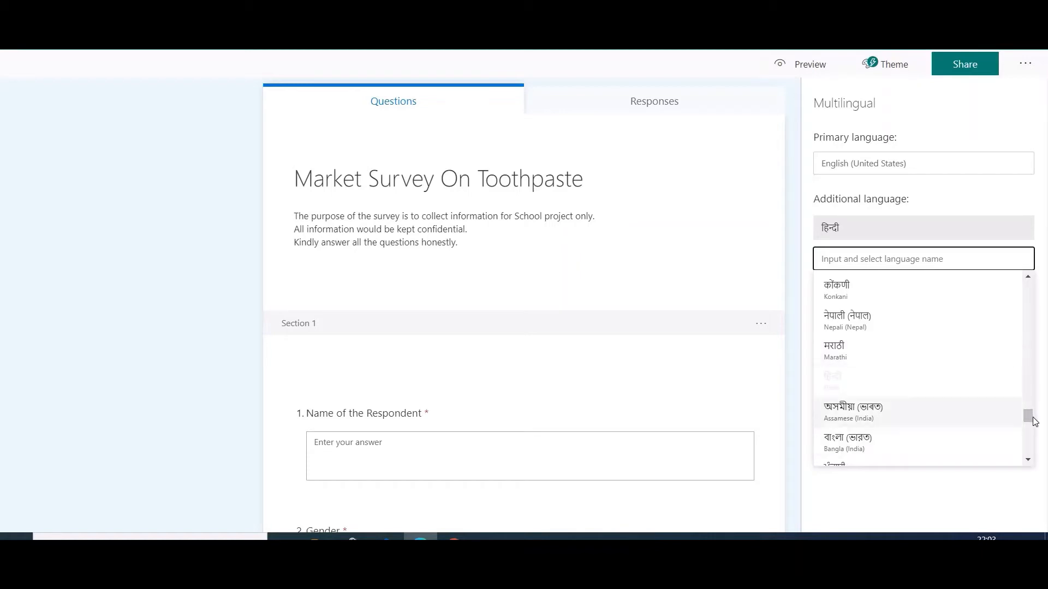
click(902, 444)
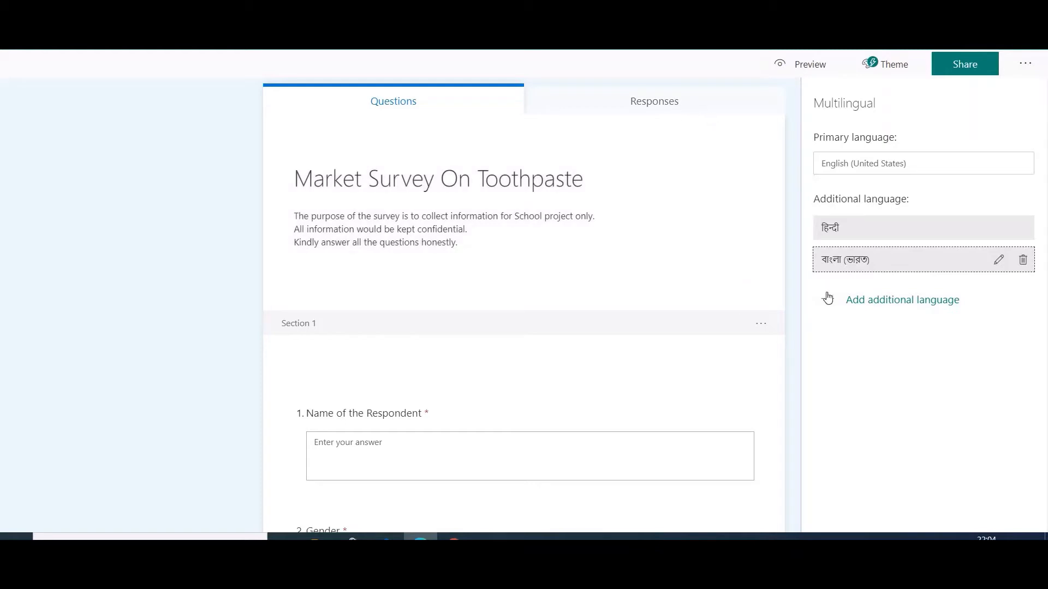
Limit the form to one response per person in its settings, and try turning response acceptance off and back on.
click(1023, 62)
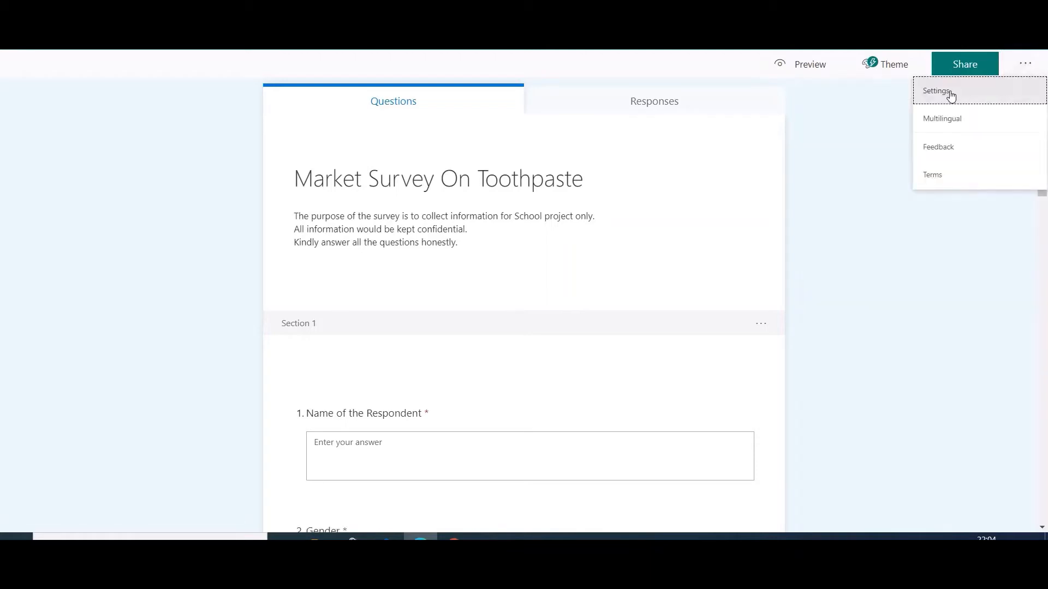
click(952, 95)
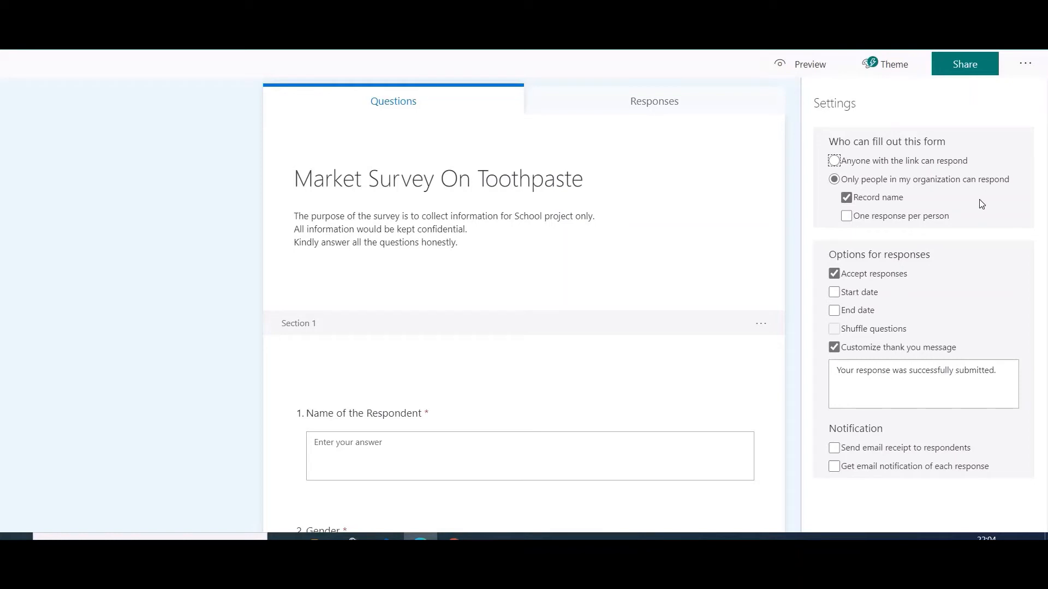
click(847, 217)
click(835, 275)
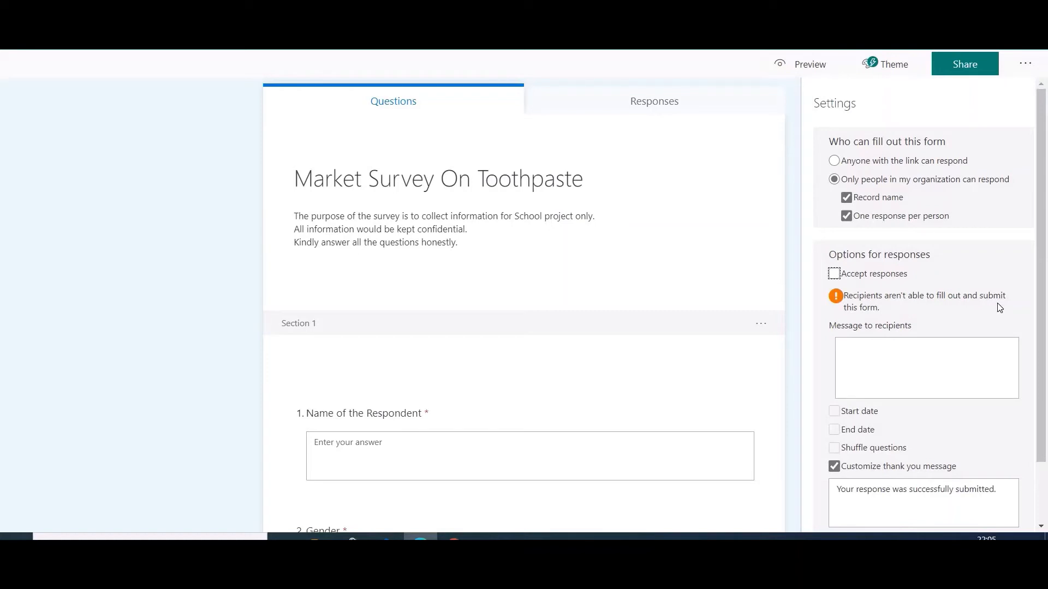
click(834, 274)
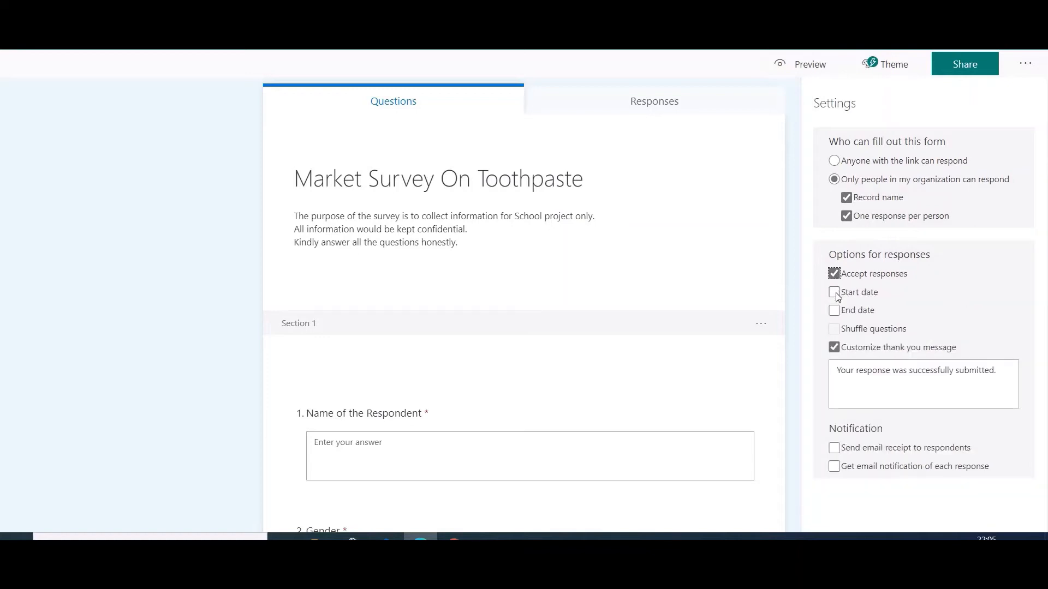
Enable a start date for responses and set it to 8/21/2020 at 11:00 AM.
click(835, 293)
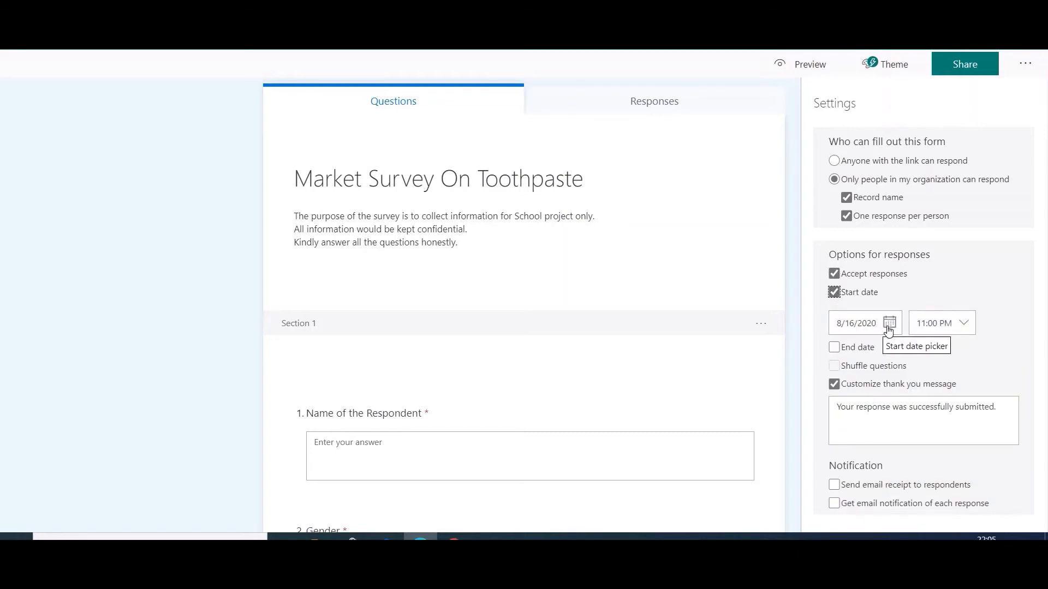
click(889, 324)
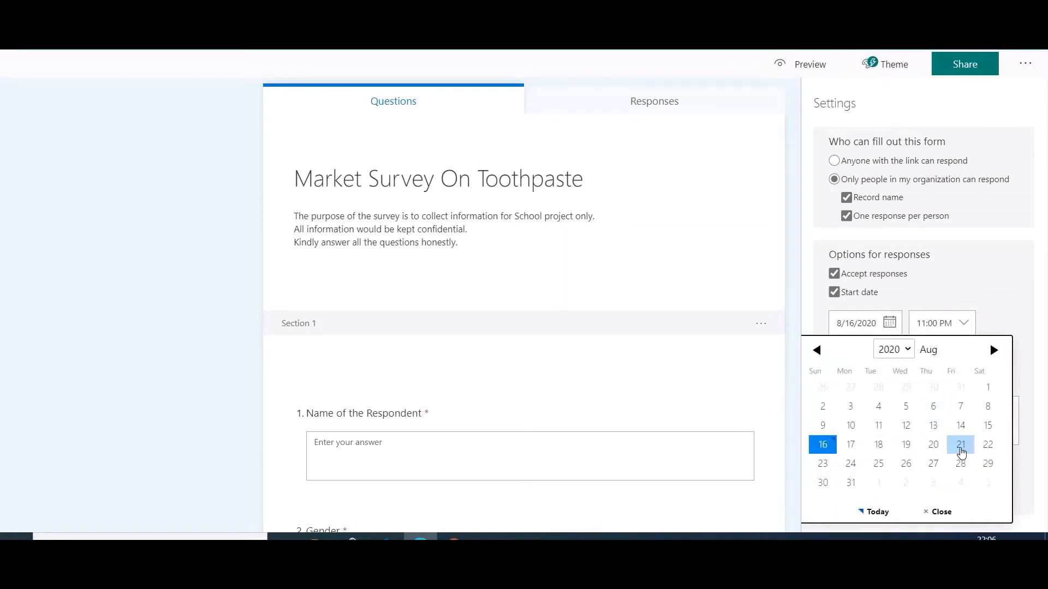
click(960, 449)
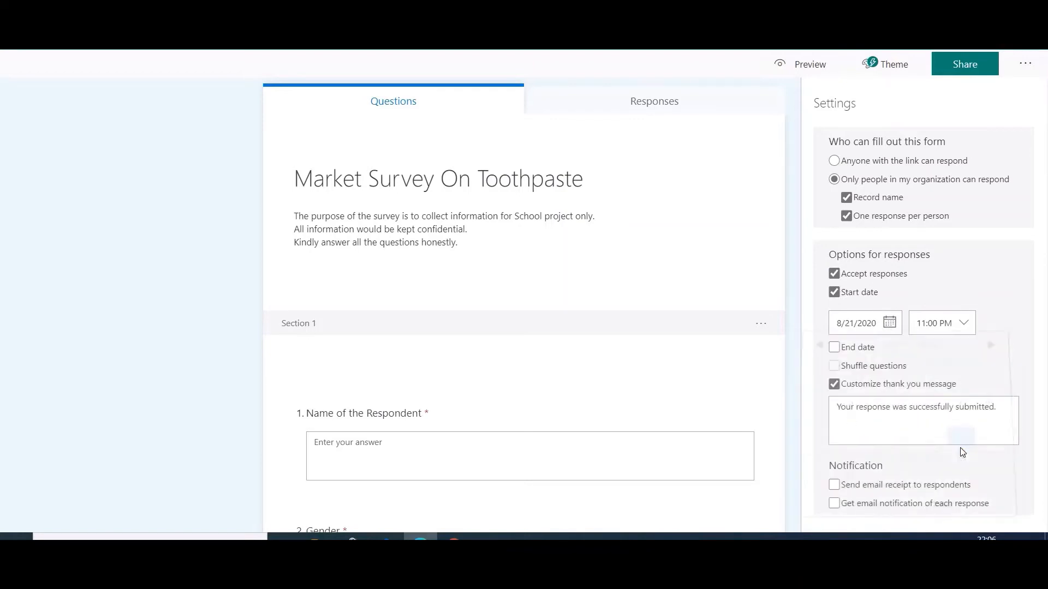
click(965, 327)
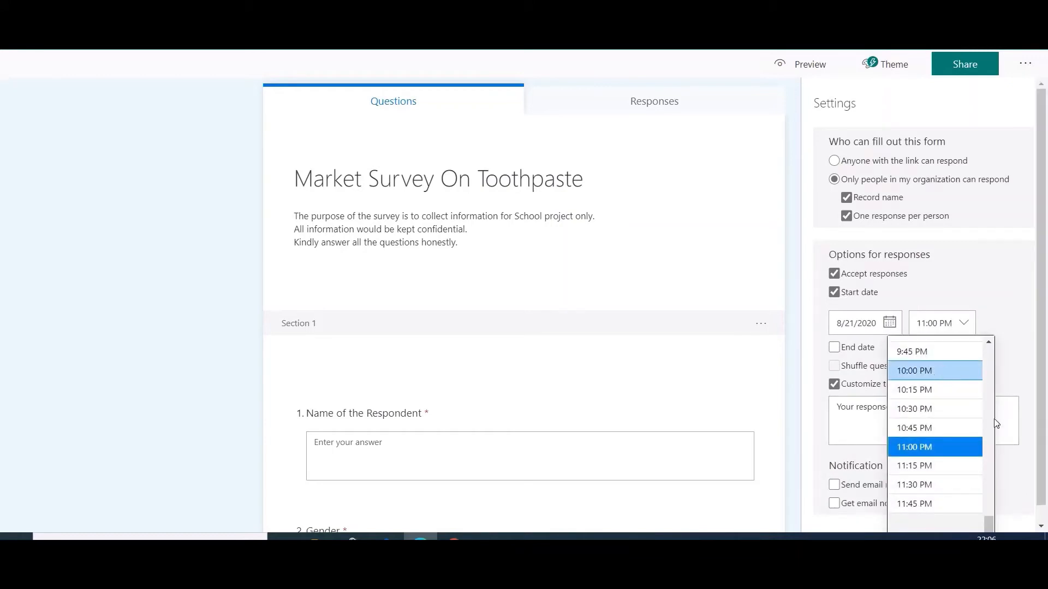
drag(990, 525, 964, 427)
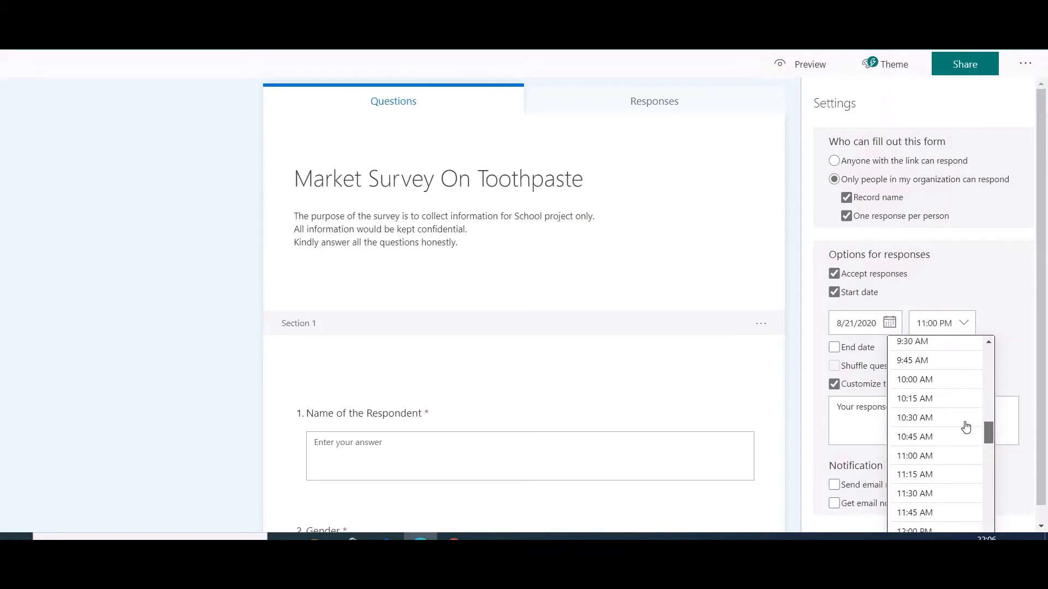
click(942, 458)
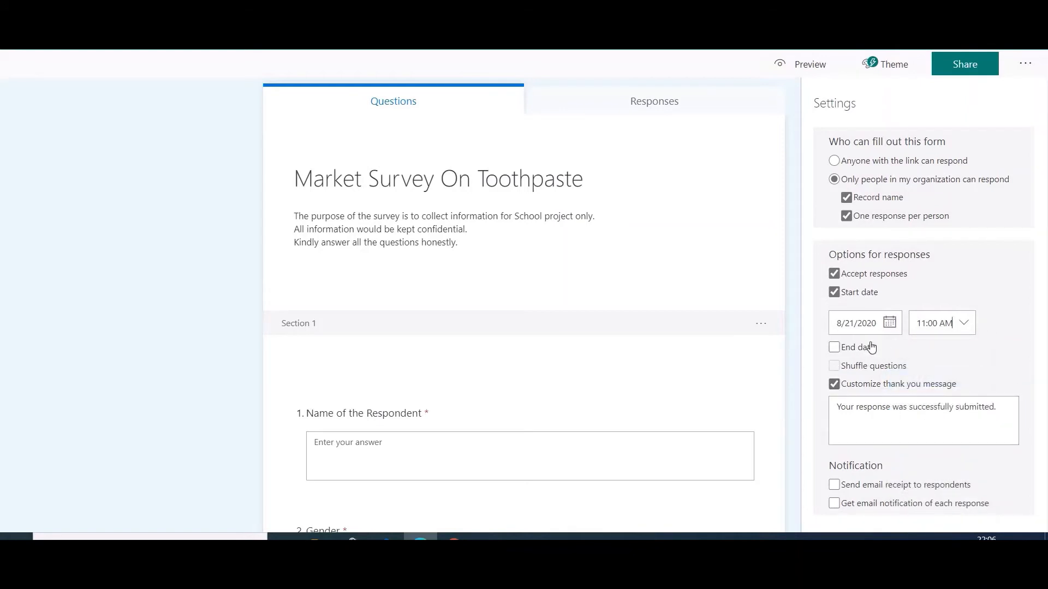
Enable an end date for responses of 8/21/2020 at 12:00 PM.
click(836, 349)
click(888, 382)
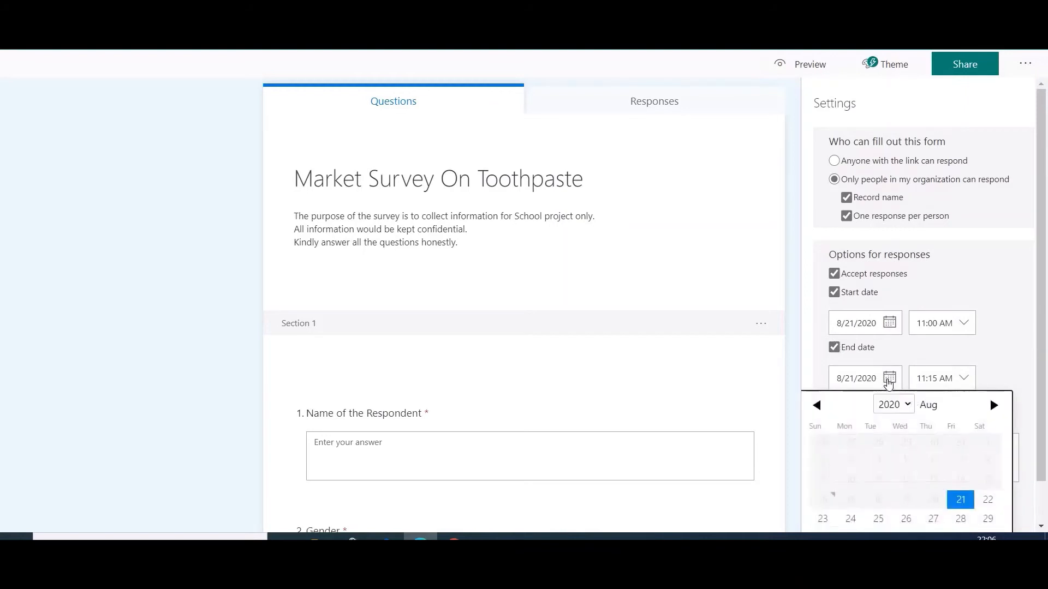
click(965, 382)
click(963, 382)
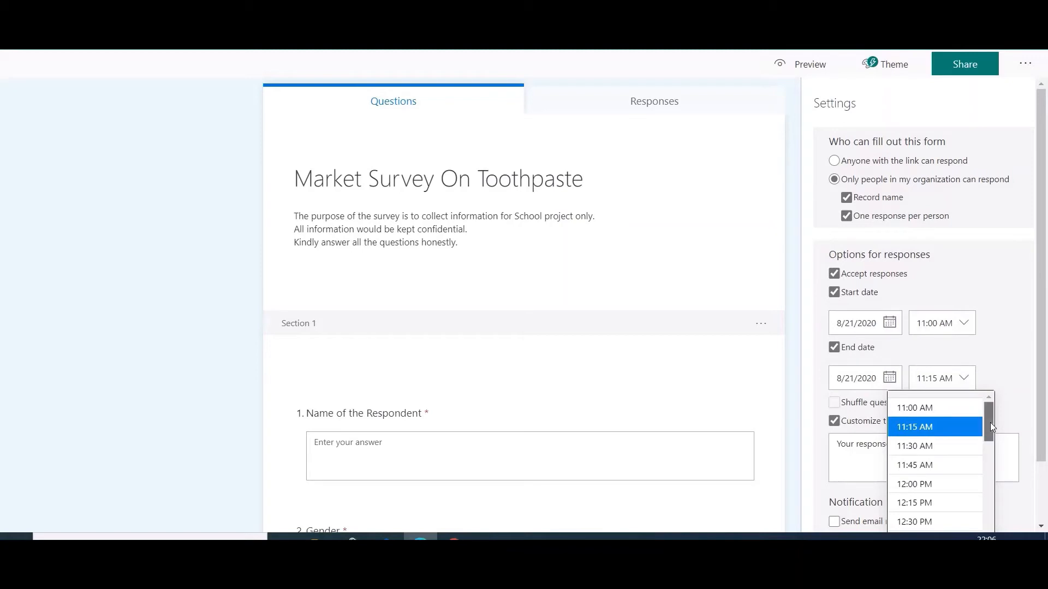
click(947, 485)
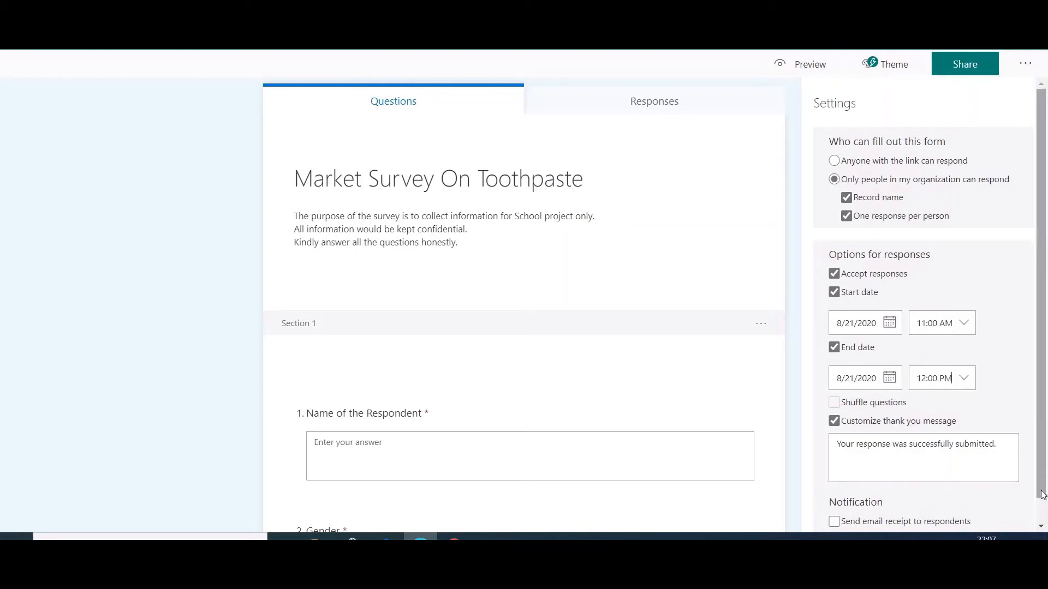
Try the email receipt and per-response email notification options, clear both again, and close the form settings.
drag(1042, 487, 1042, 507)
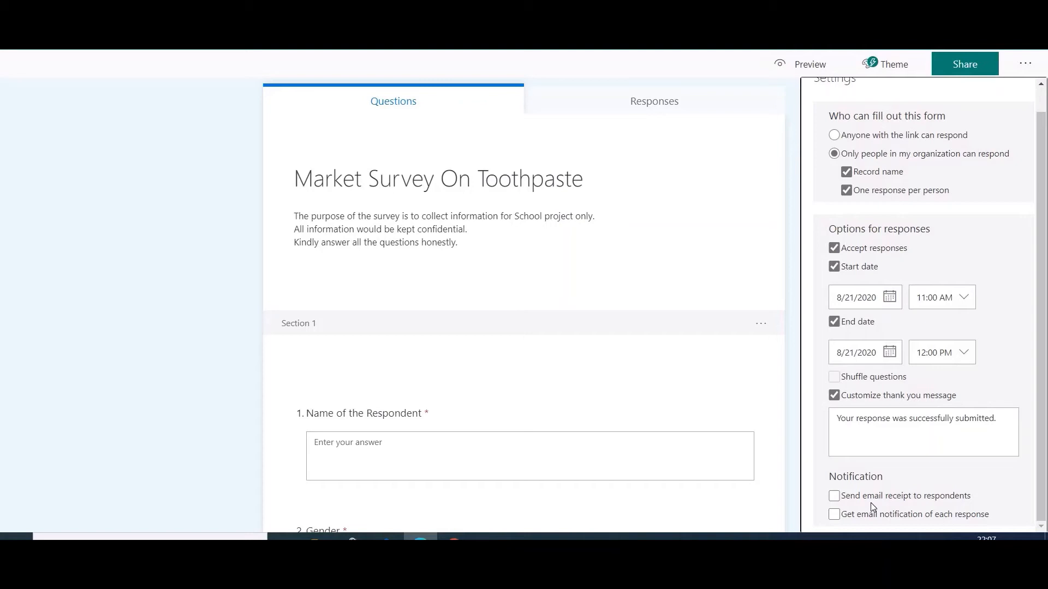
click(833, 496)
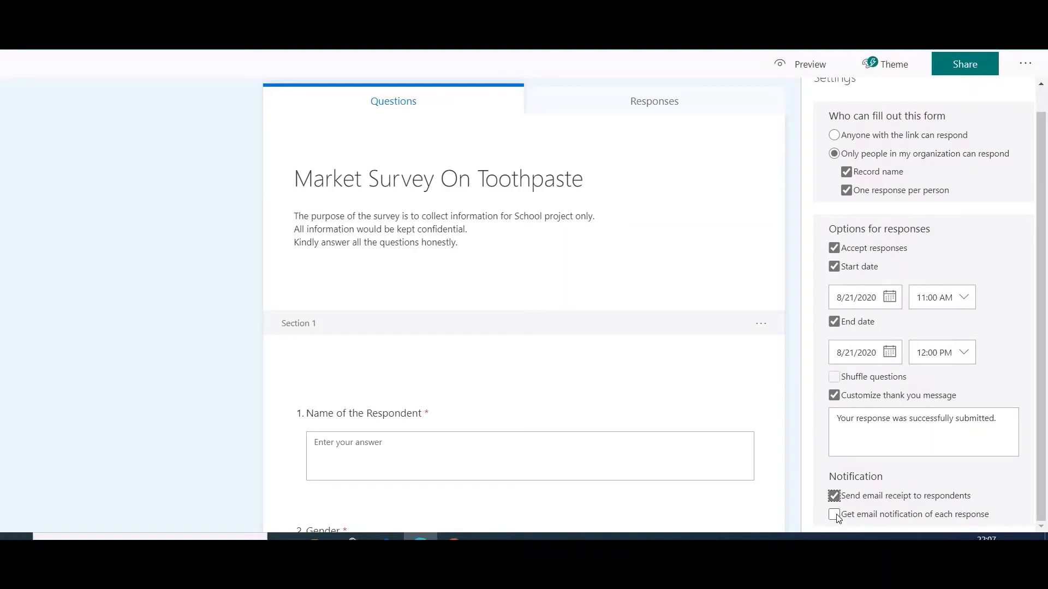
click(835, 515)
click(835, 515)
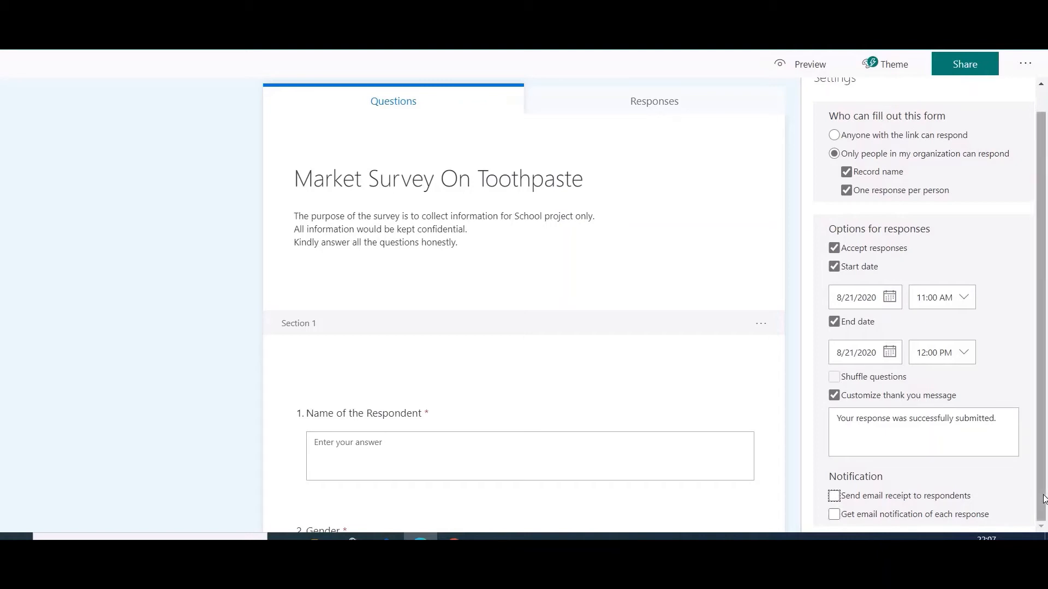
drag(1044, 449, 1039, 415)
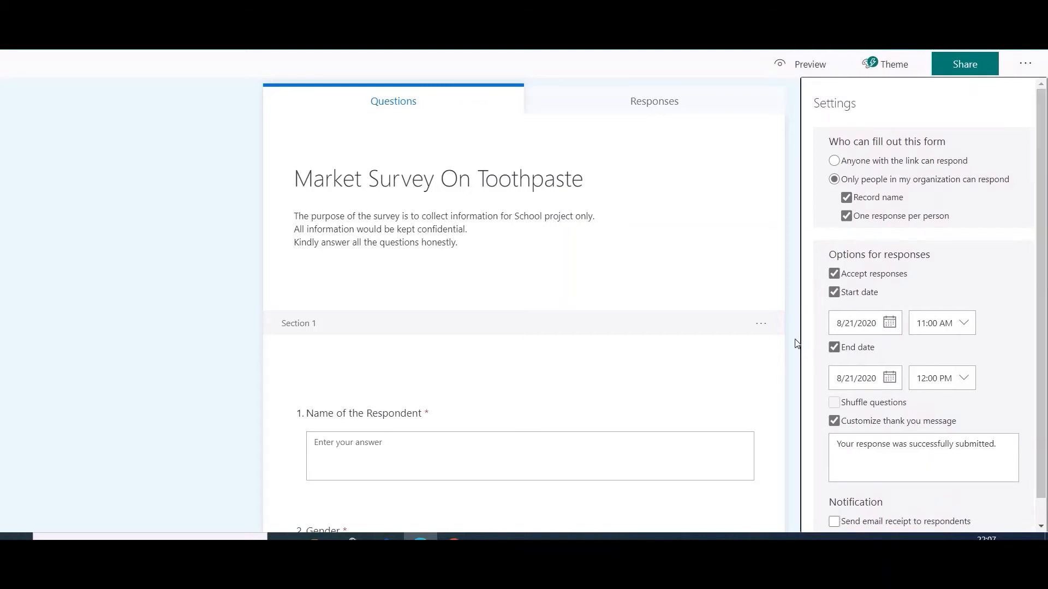
click(796, 343)
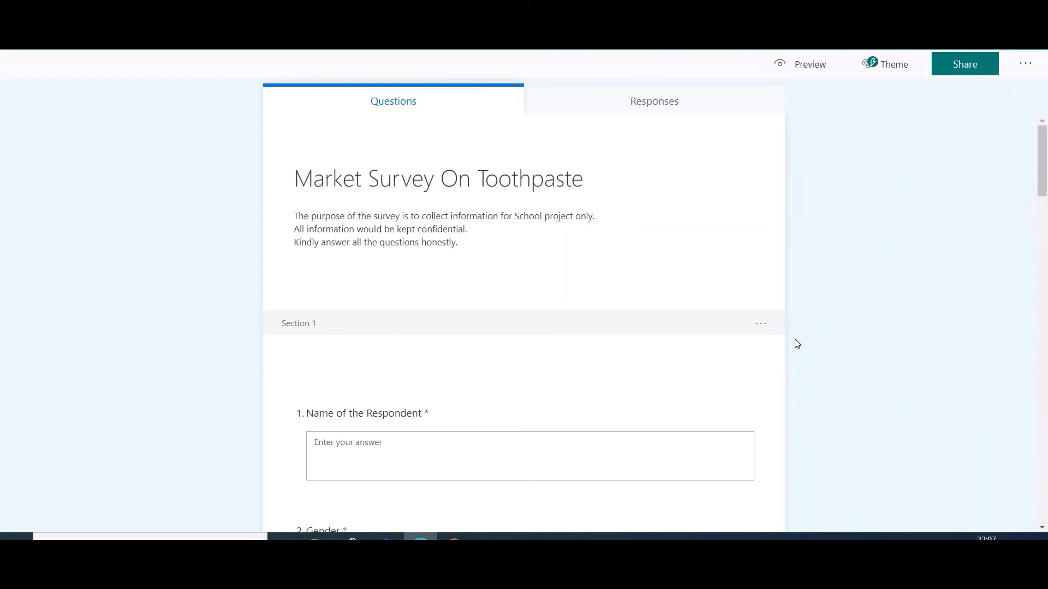
Examine the form's link, QR code and embed code sharing options, and open the option to send it by email.
click(966, 65)
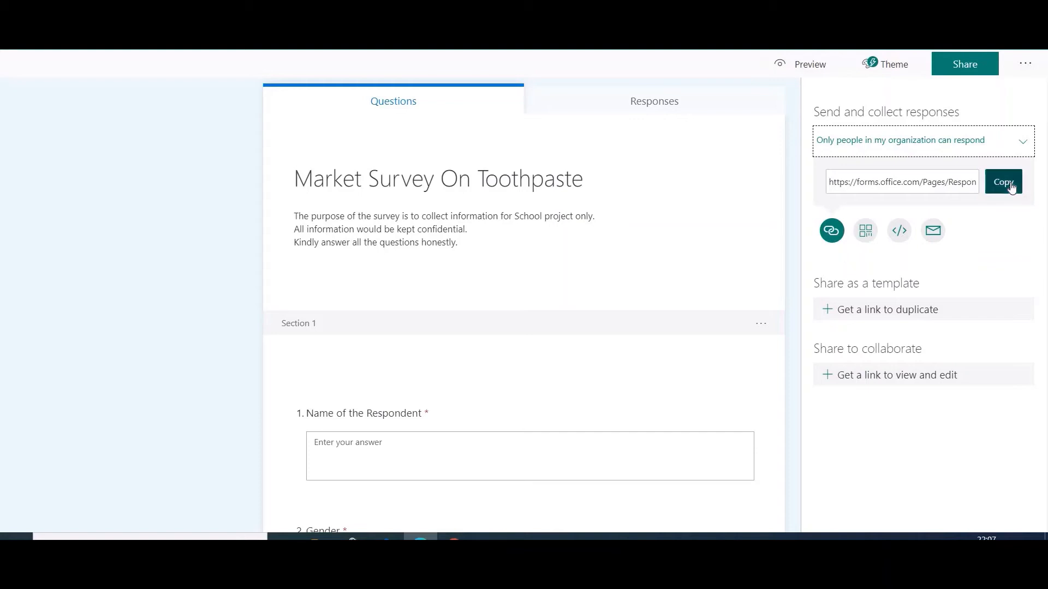
click(868, 236)
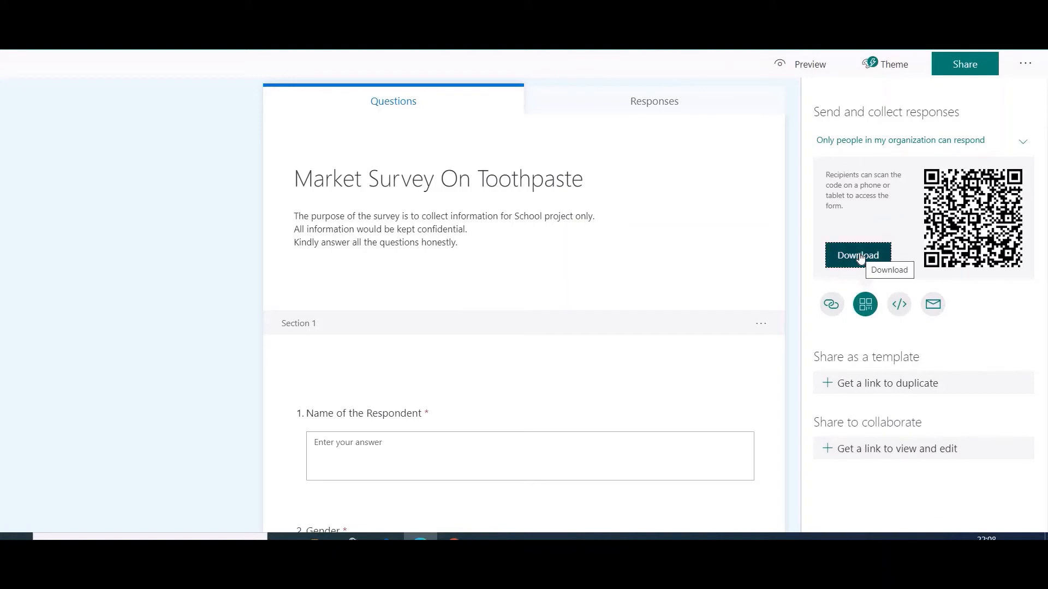
click(902, 305)
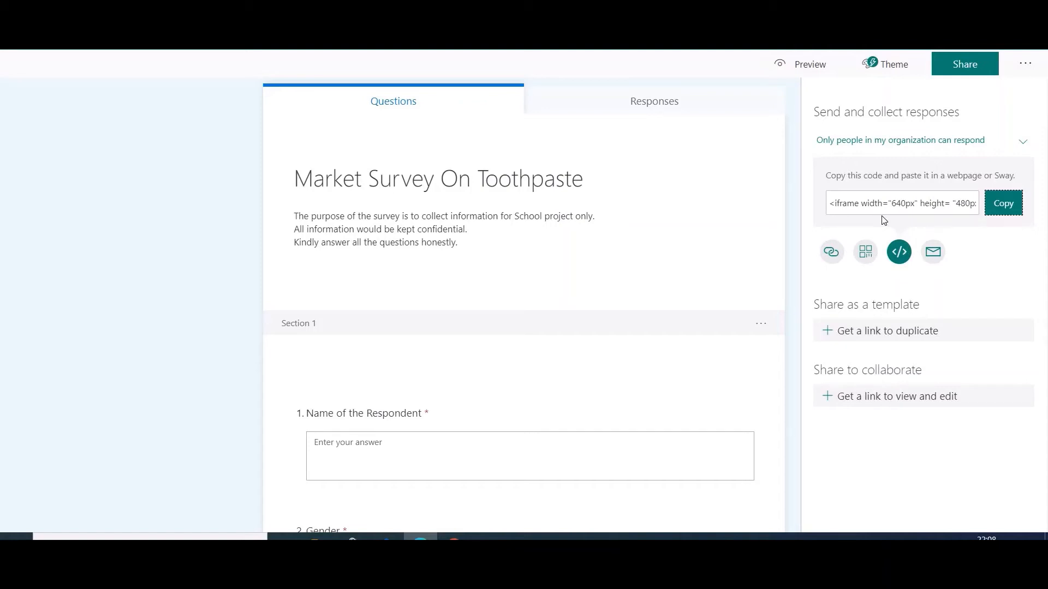
click(936, 256)
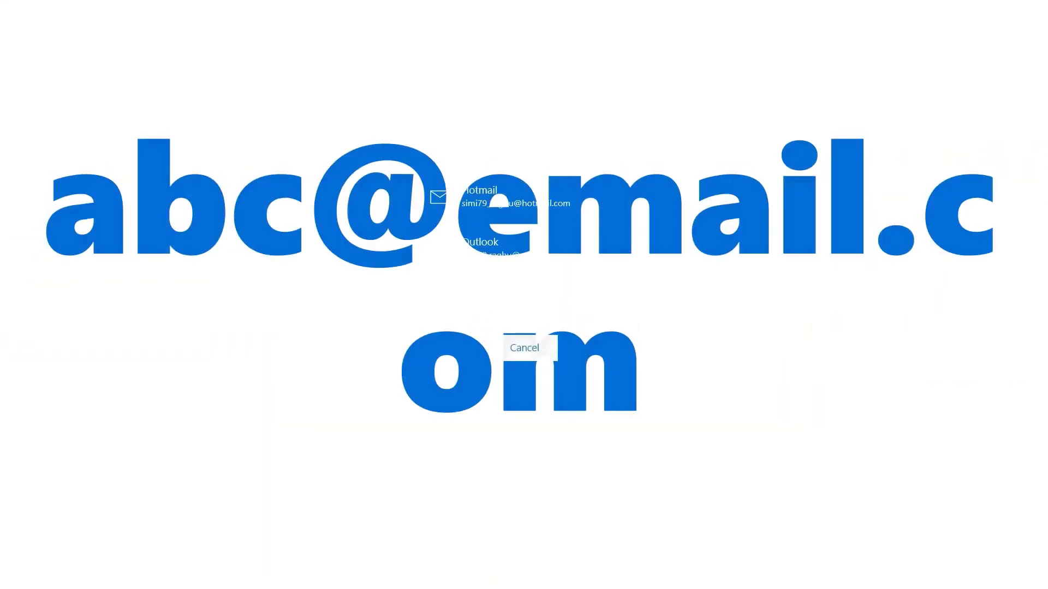
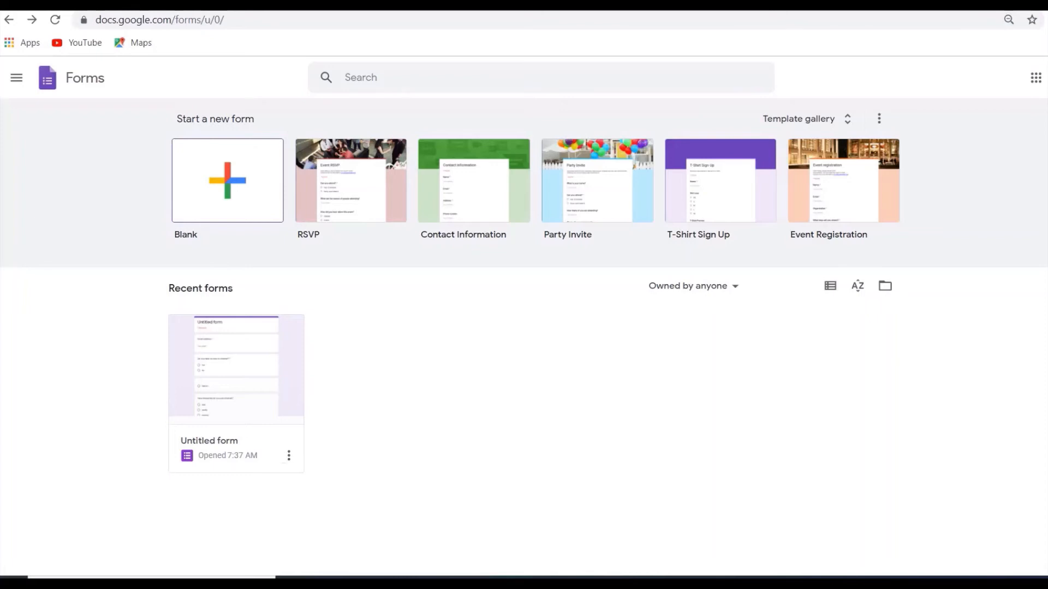
Create a new blank form in Google Forms and title it "Survey on Internet services".
click(228, 180)
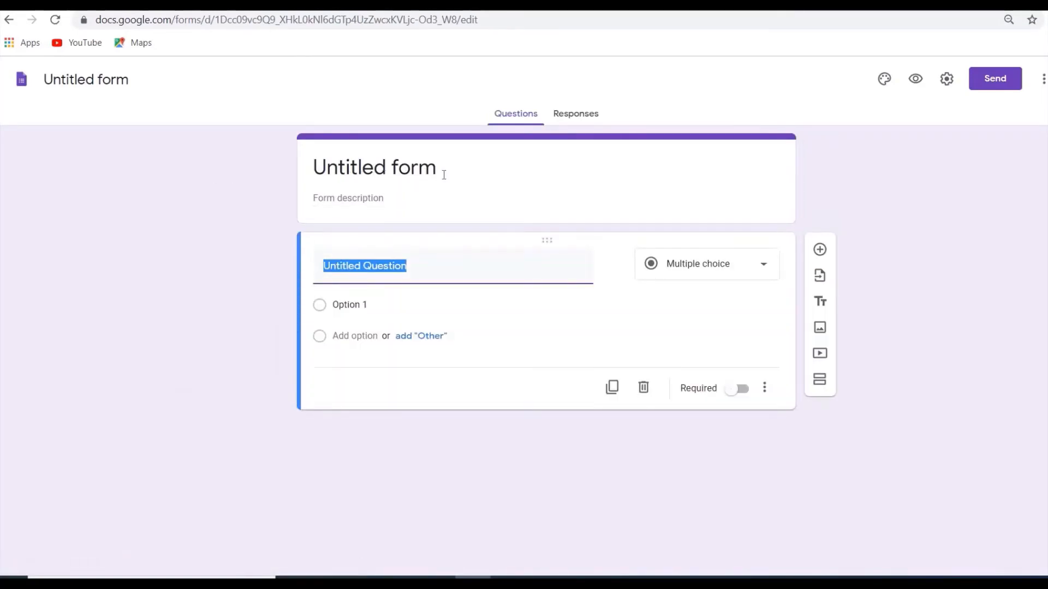
click(438, 171)
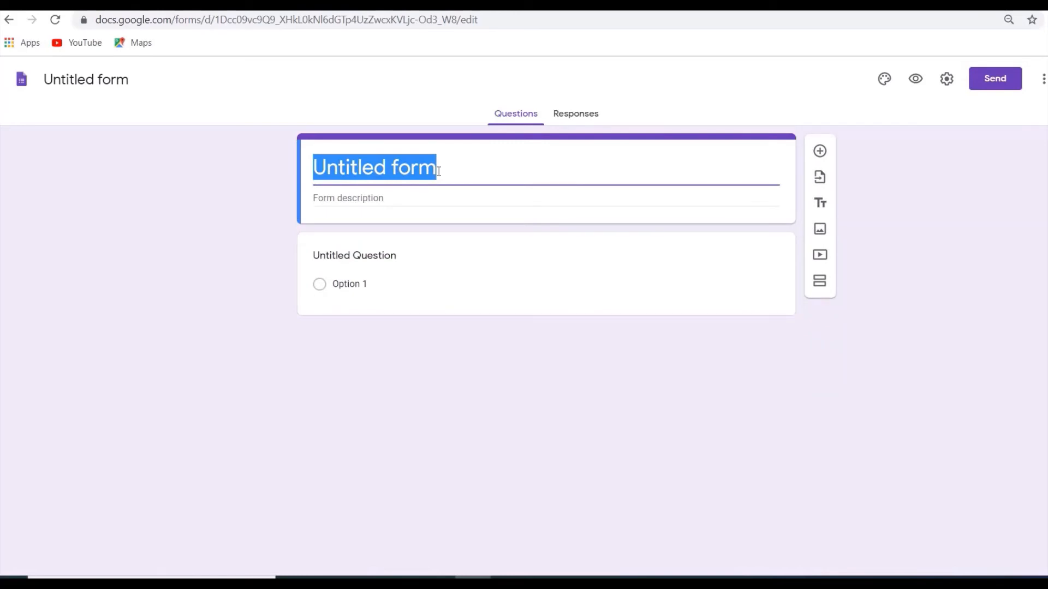
text(Survey)
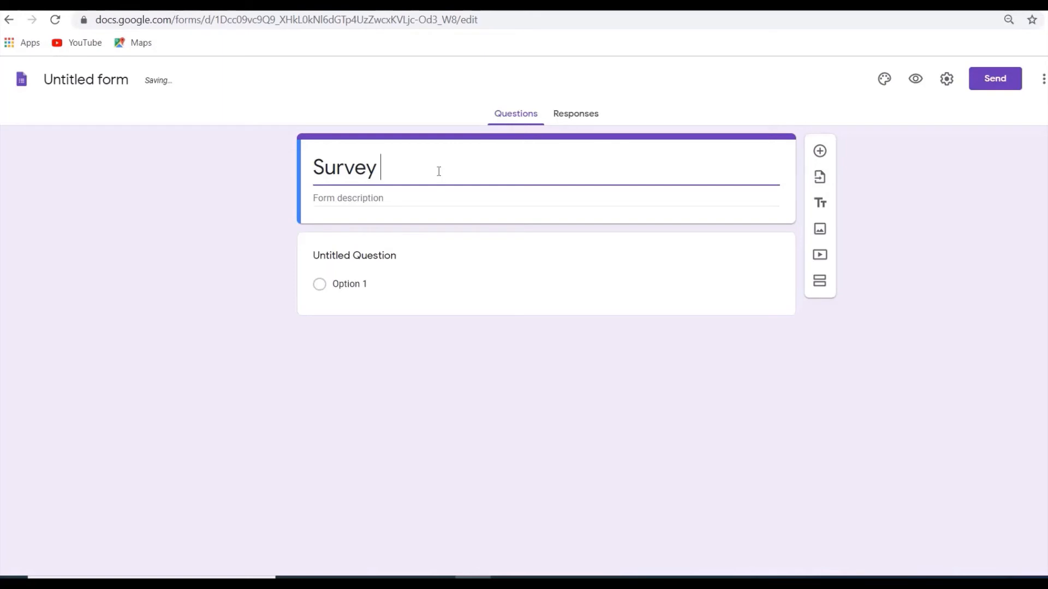
text( on I)
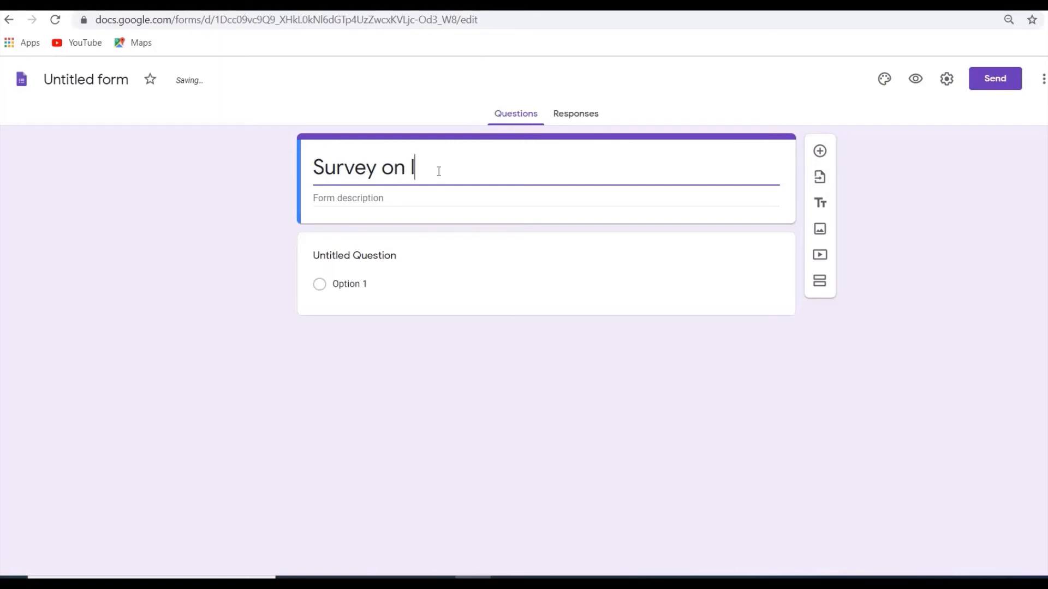
text(nterne)
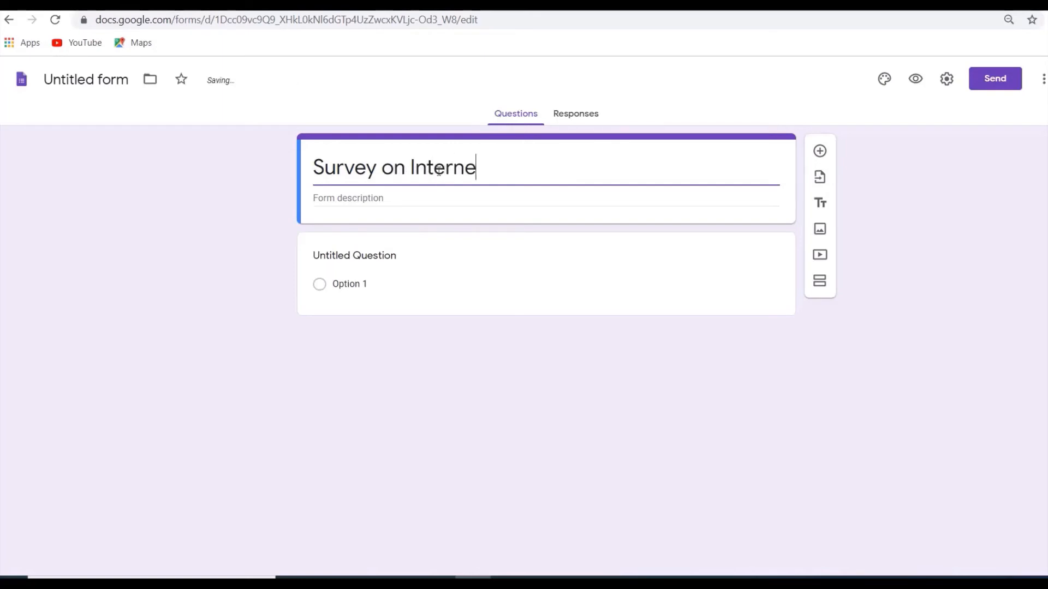
text(t services)
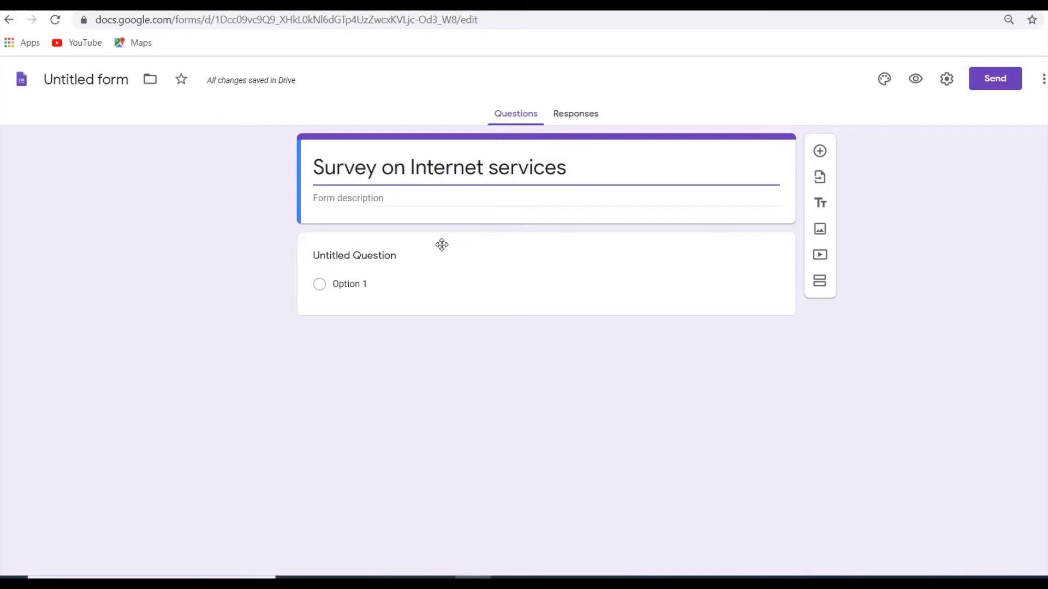
Make the first question a Checkboxes question reading "what all devices do you use to access the internet?".
click(397, 254)
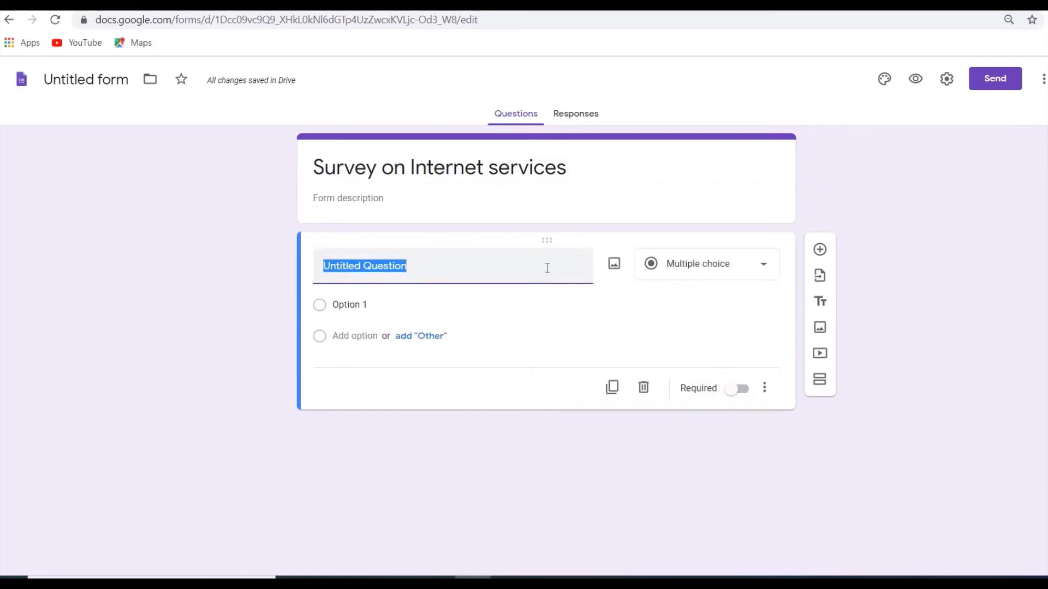
click(764, 267)
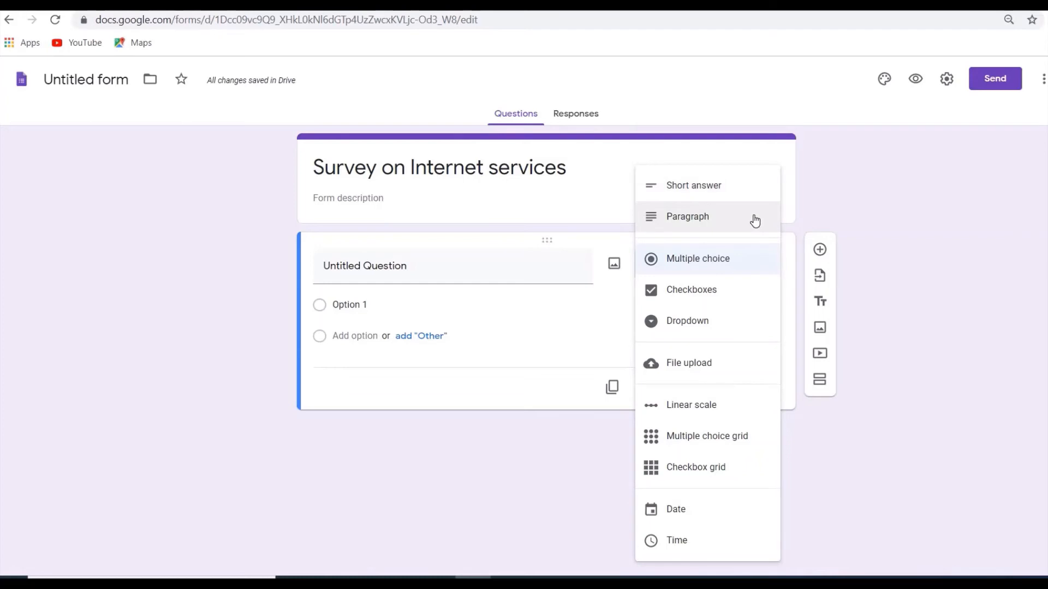
click(731, 295)
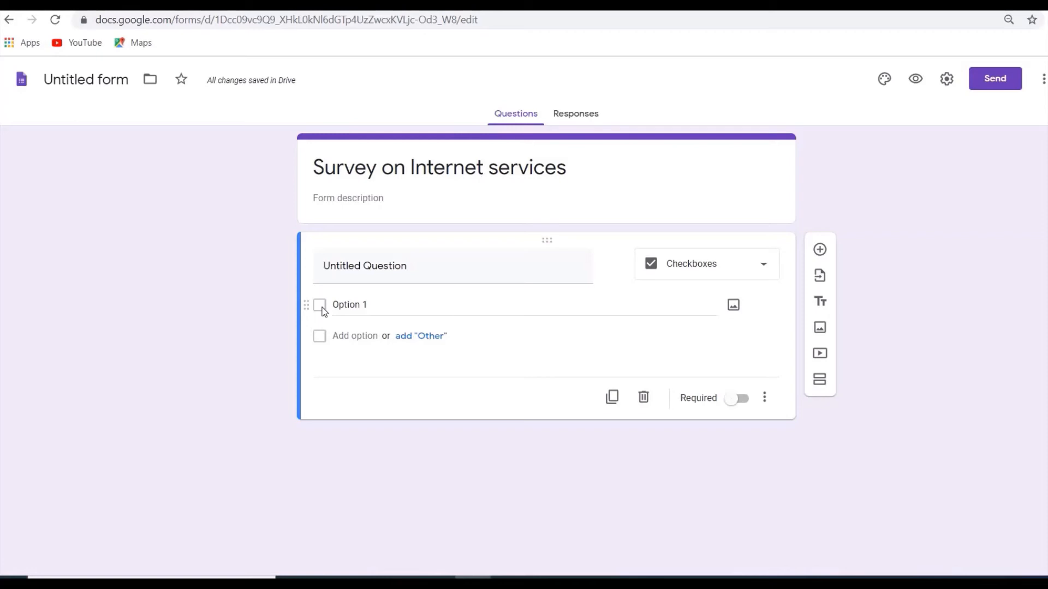
click(346, 279)
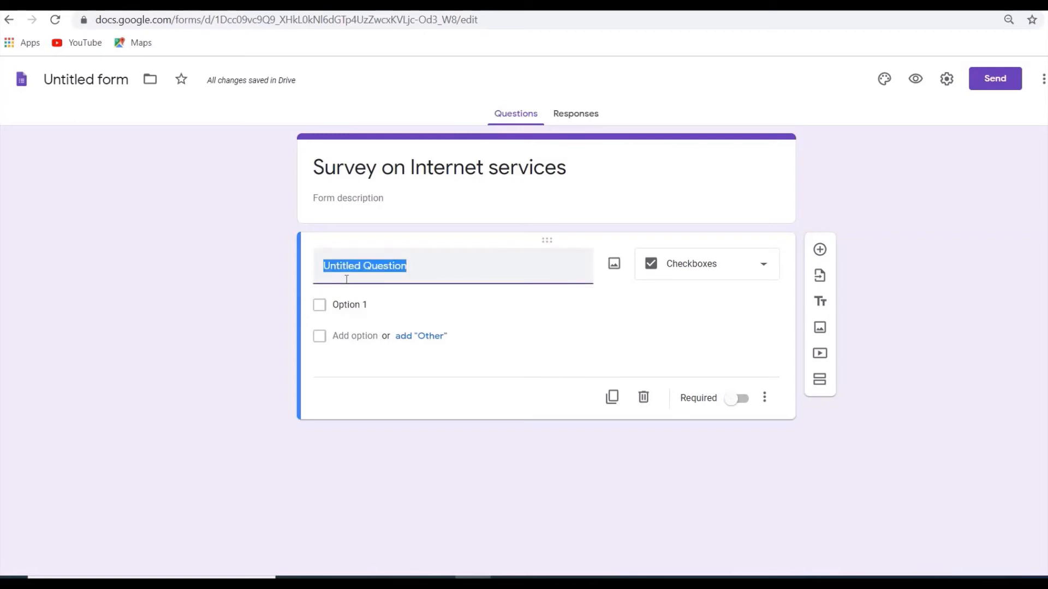
text(what all)
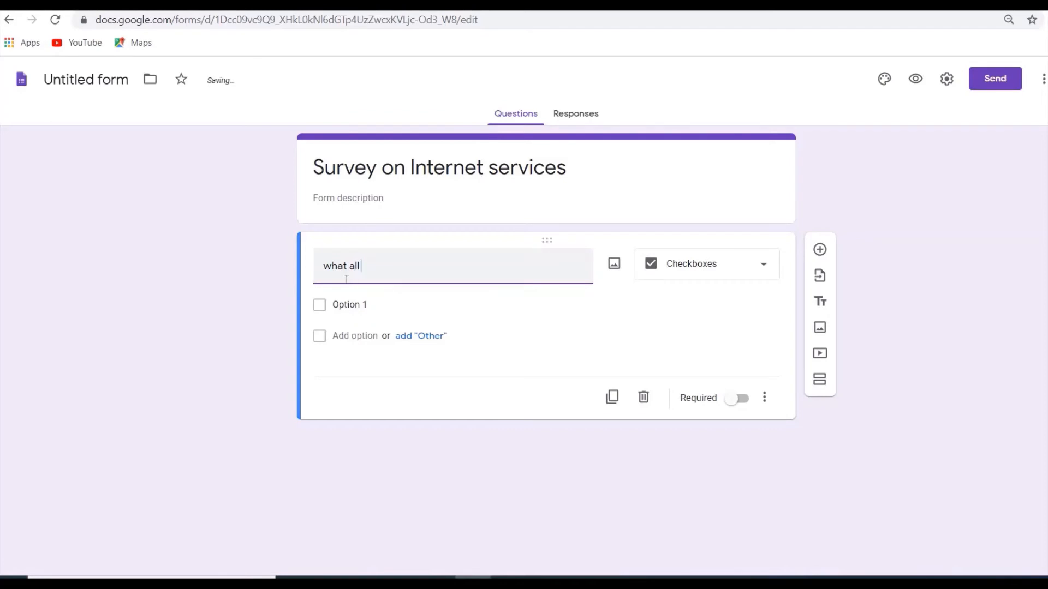
text( devices d)
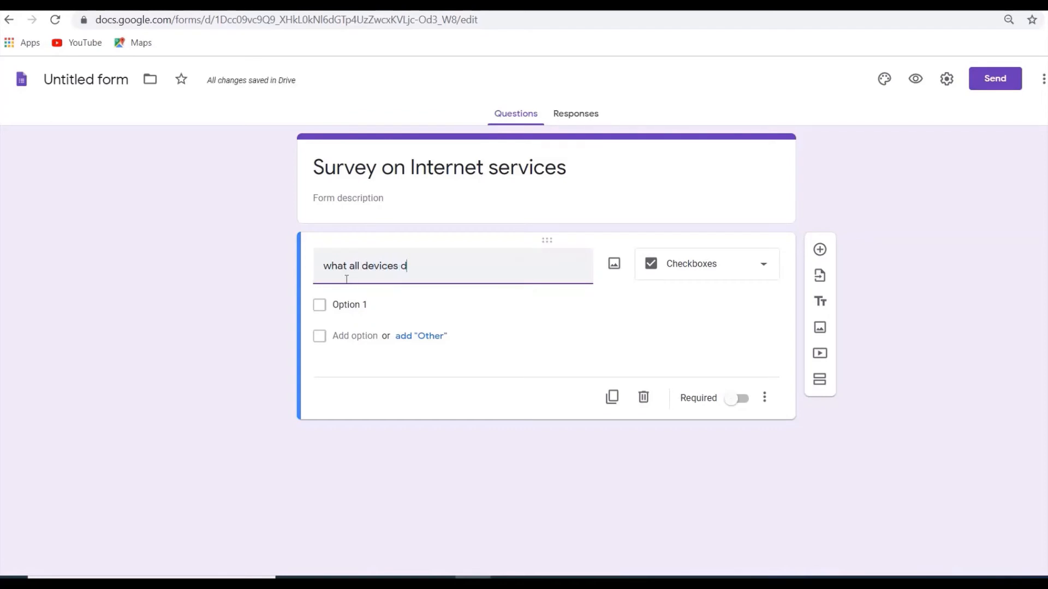
text(o you use to access the inte)
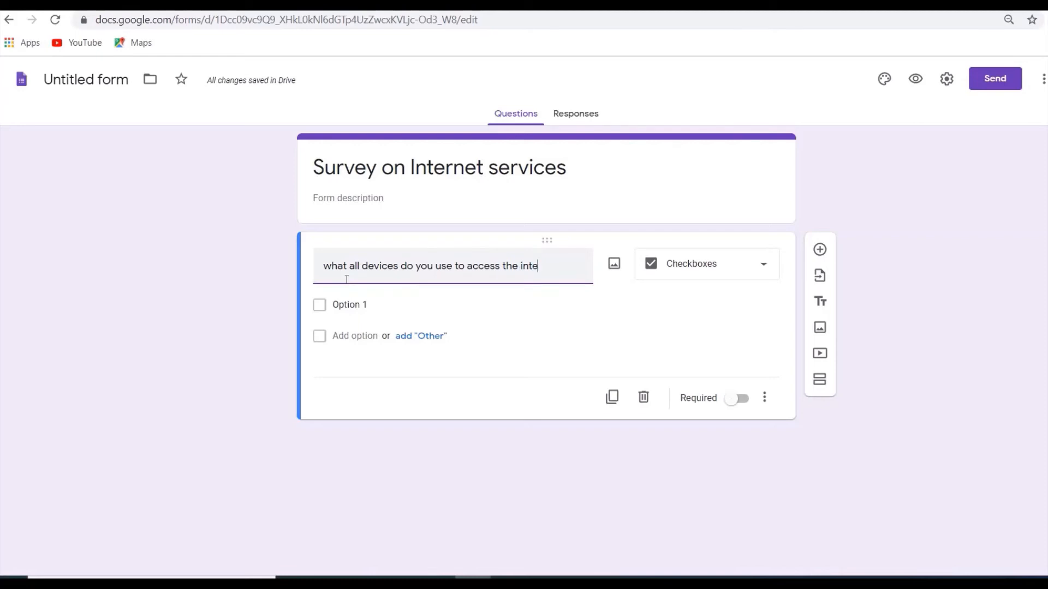
text(rnet?)
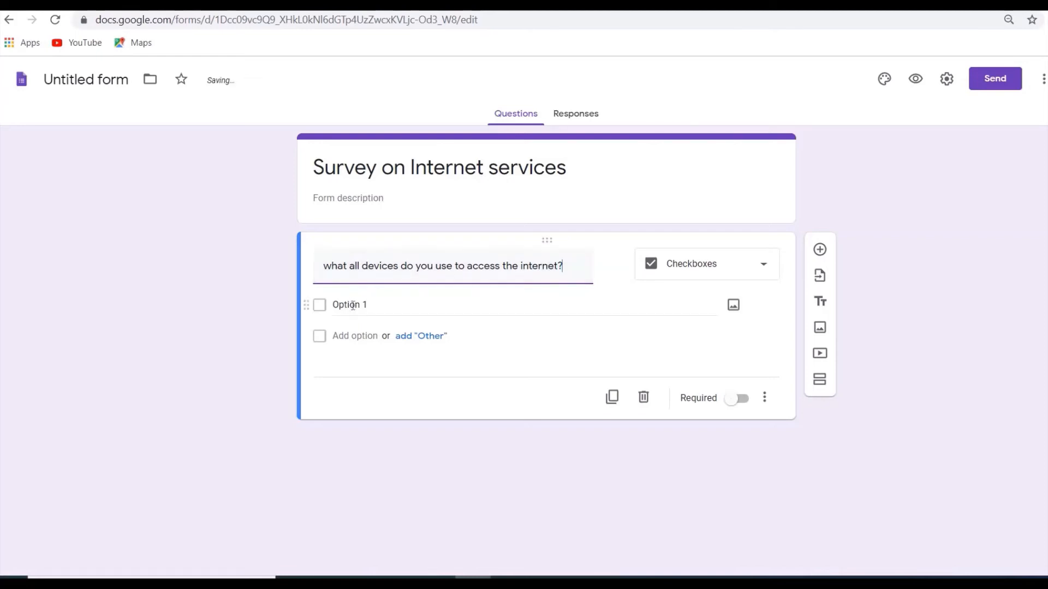
Give the devices question the options "mobile", "Desktop" and "laptop", plus an "Other" choice.
click(353, 305)
text(mob)
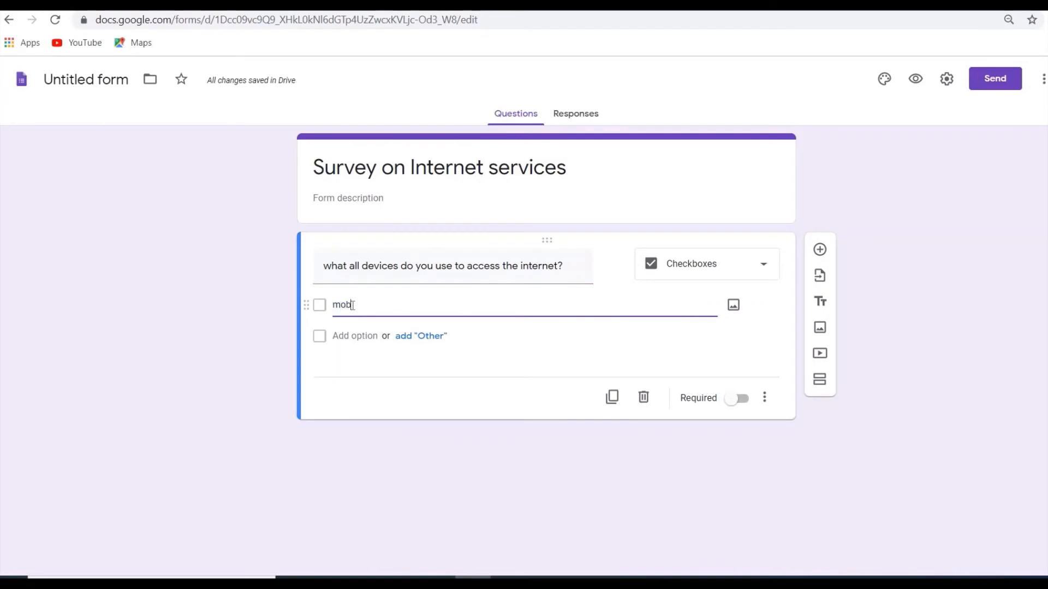
text(ile)
click(353, 339)
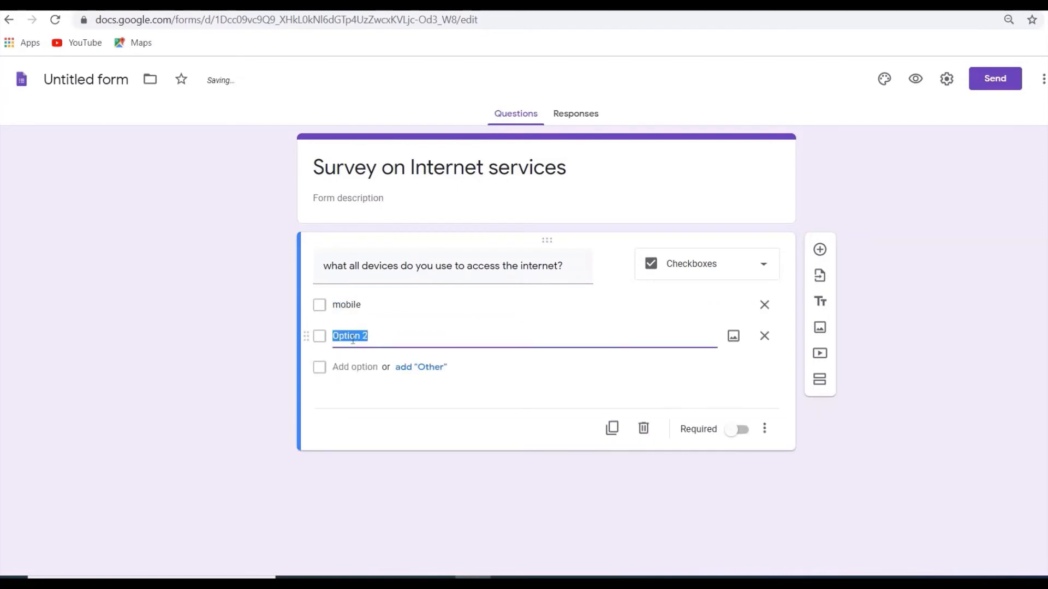
text(Desktop)
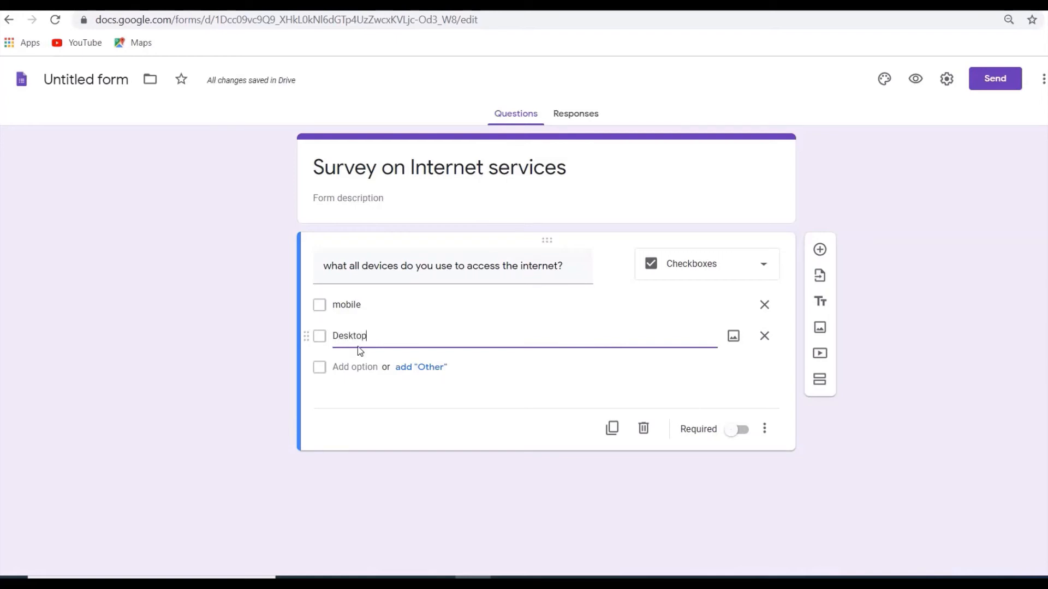
click(361, 368)
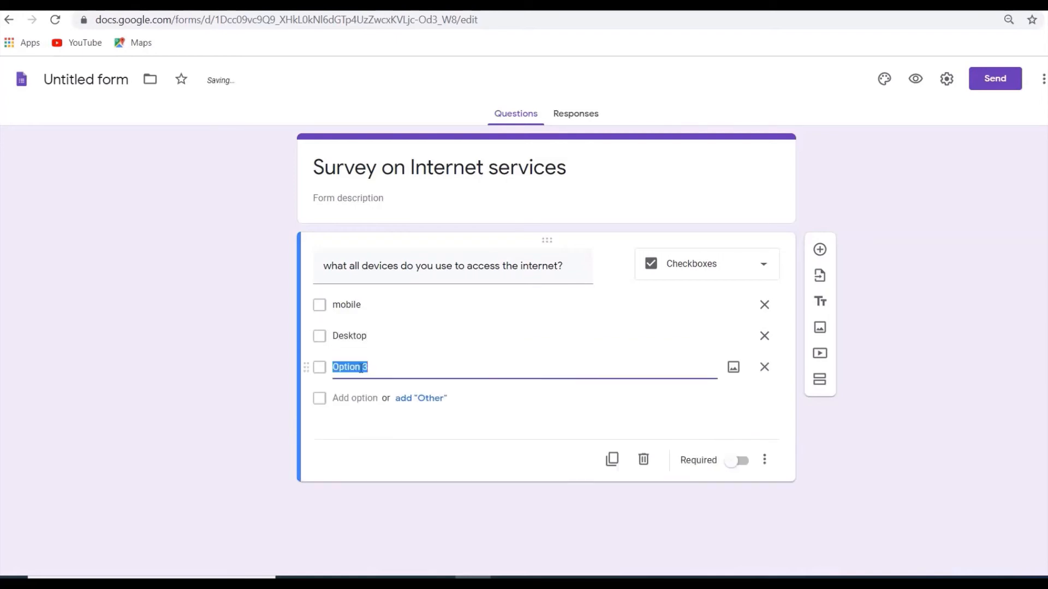
text(laptop)
click(418, 399)
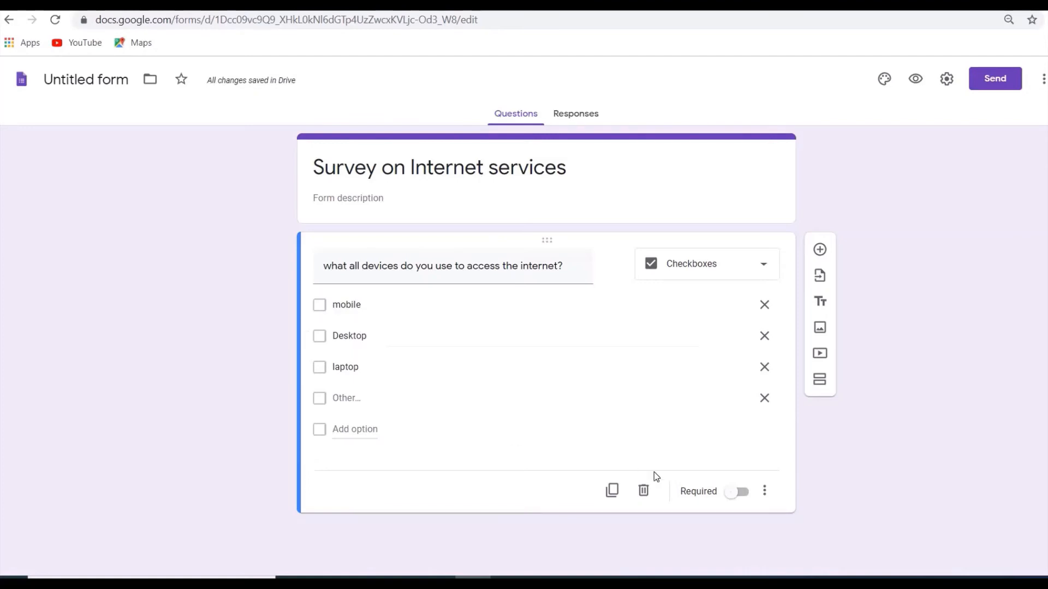
Make the devices question required and view its additional options for description, response validation and option shuffling.
click(749, 496)
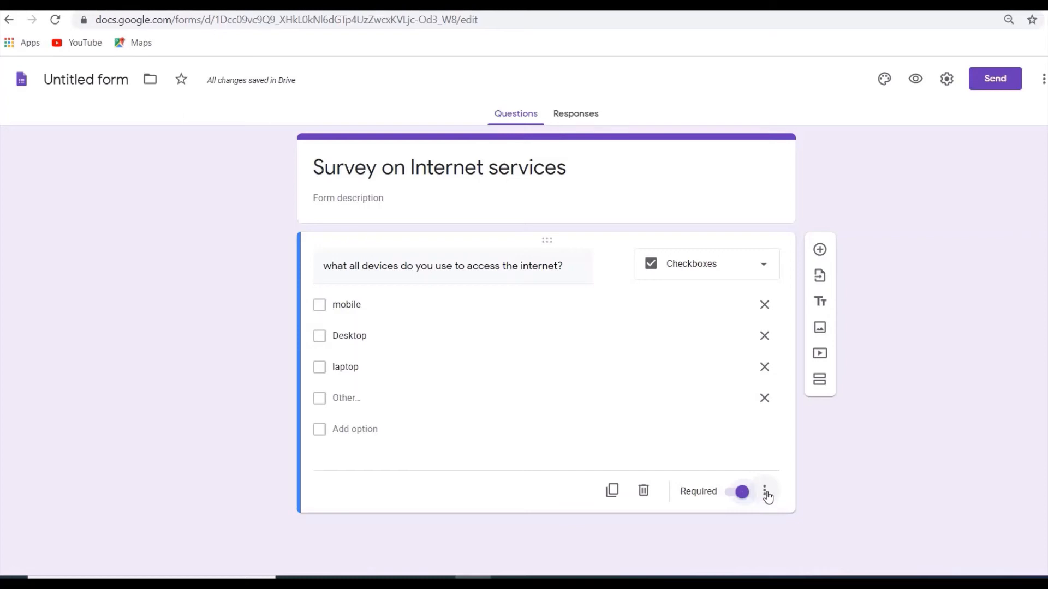
click(764, 495)
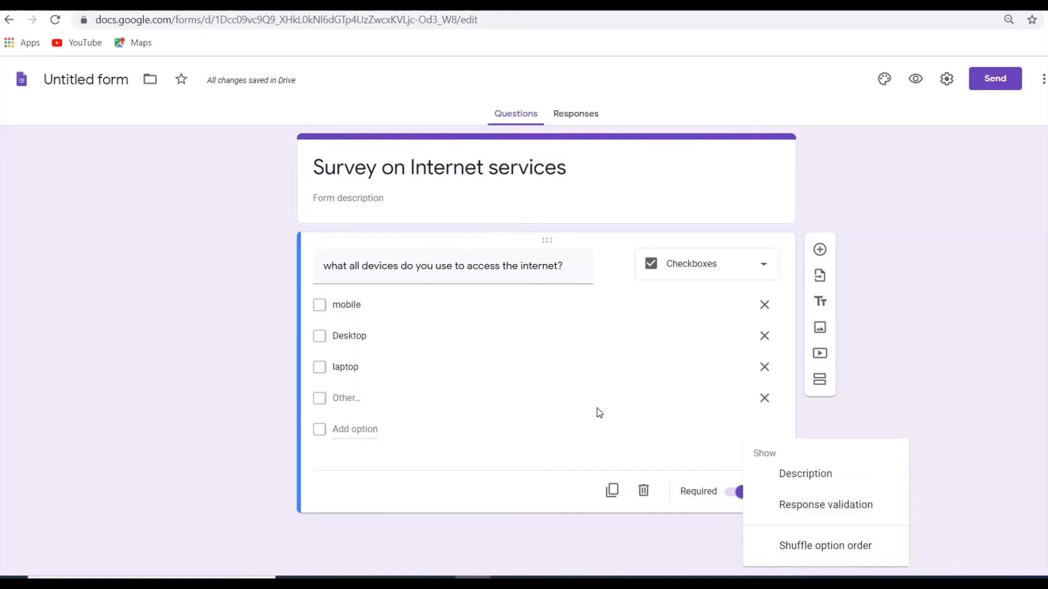
click(703, 445)
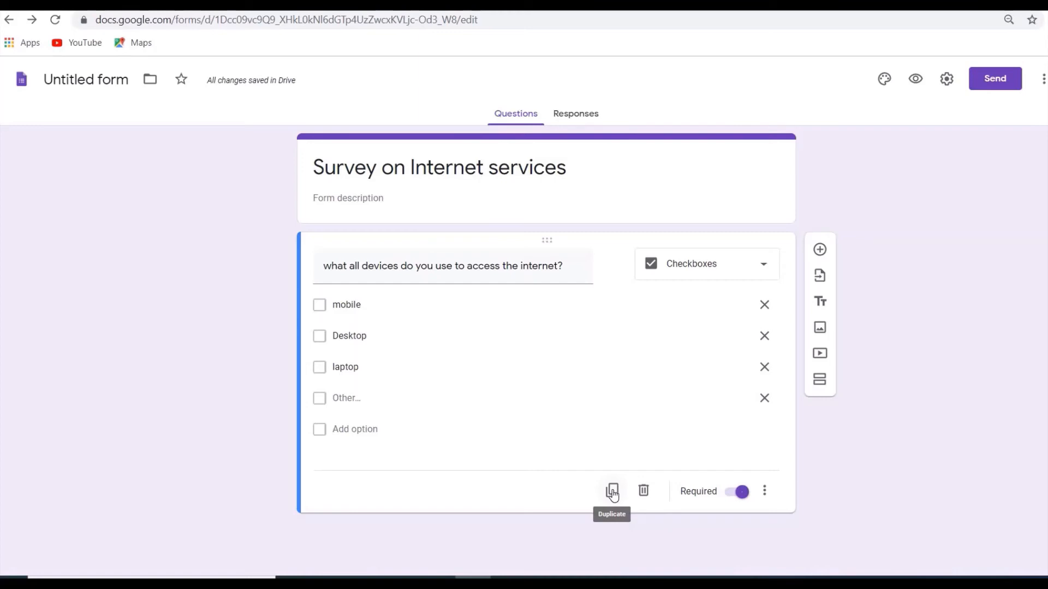
Add a second question below the devices question and set its type to Short answer.
click(820, 250)
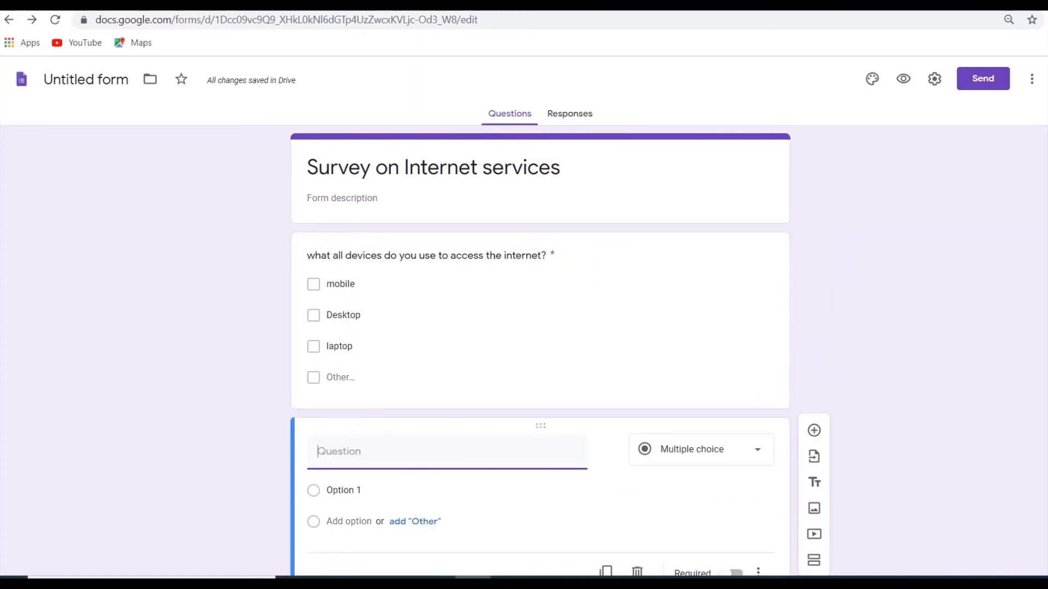
scroll(541, 349, down, 1)
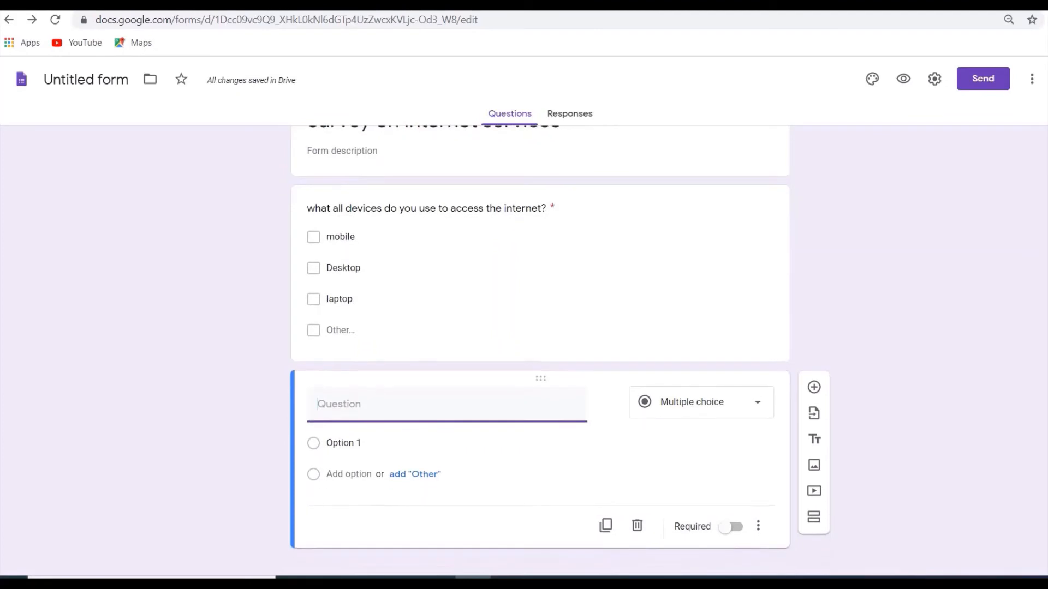
click(761, 408)
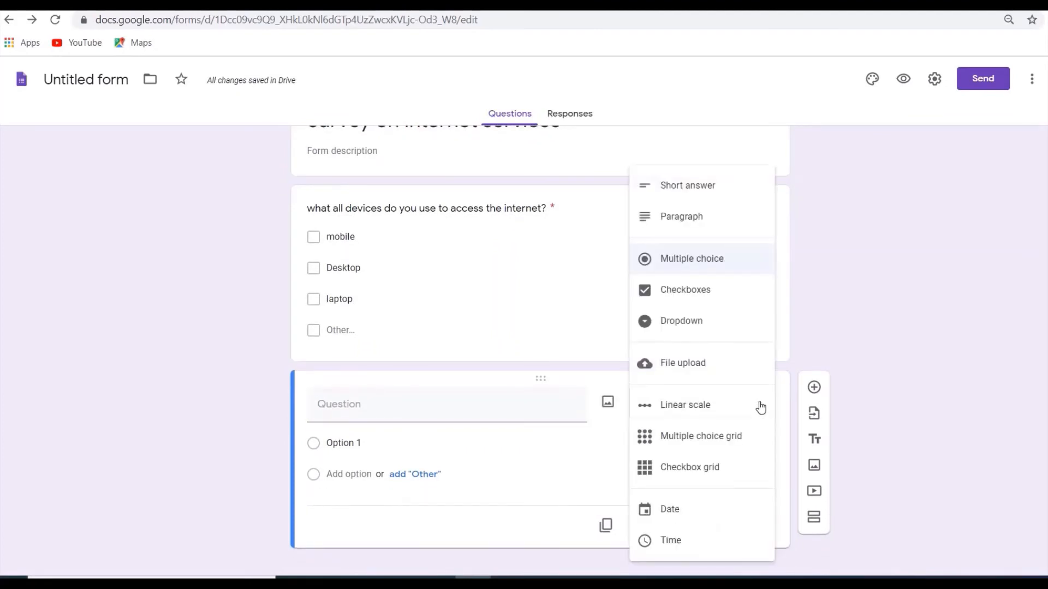
click(710, 187)
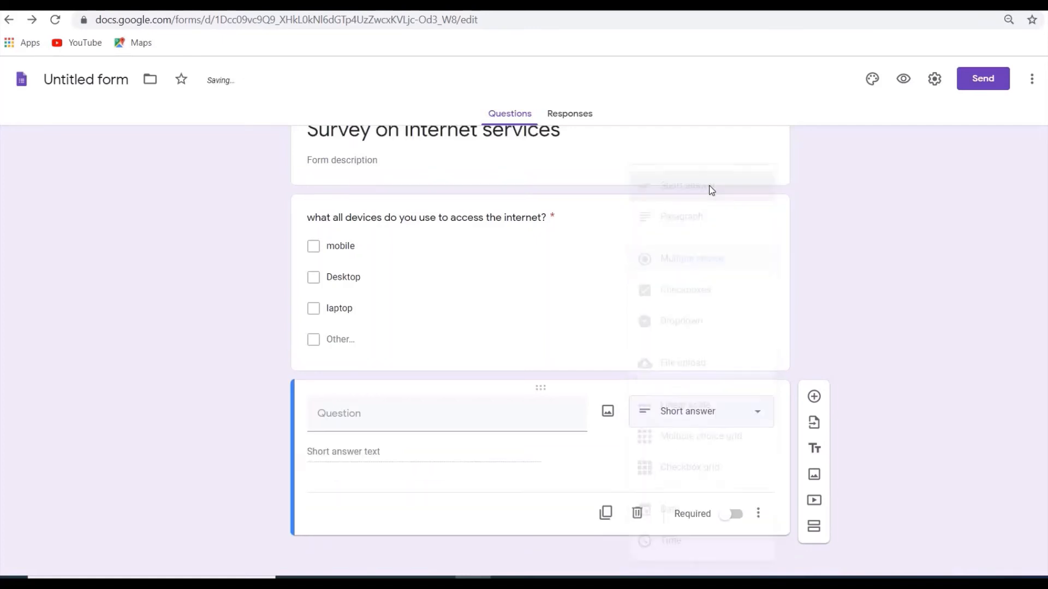
Enter "What is the name of your service provider?" as the short answer question's text.
click(419, 419)
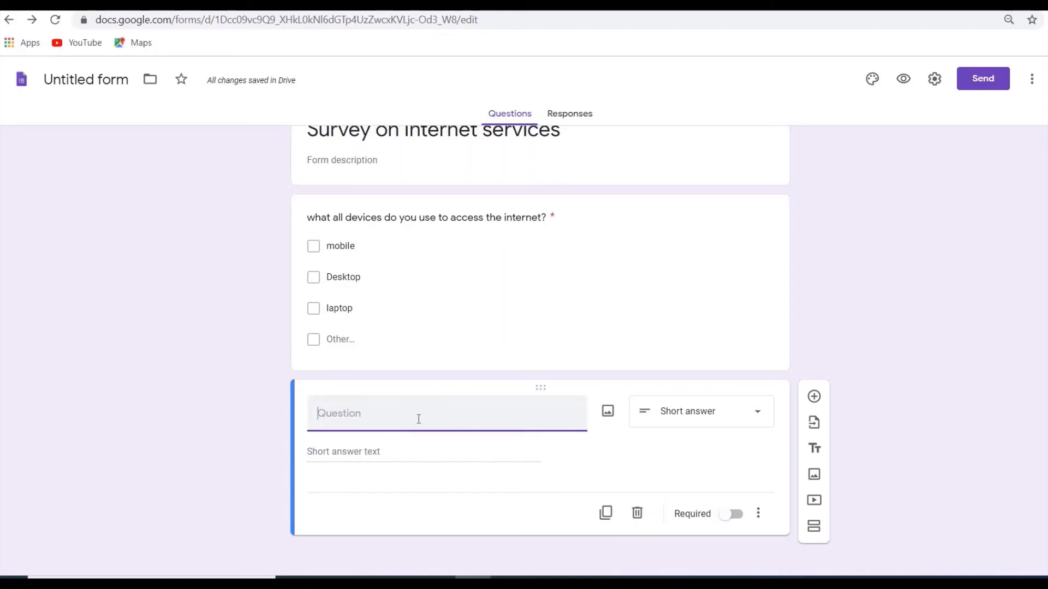
text(What)
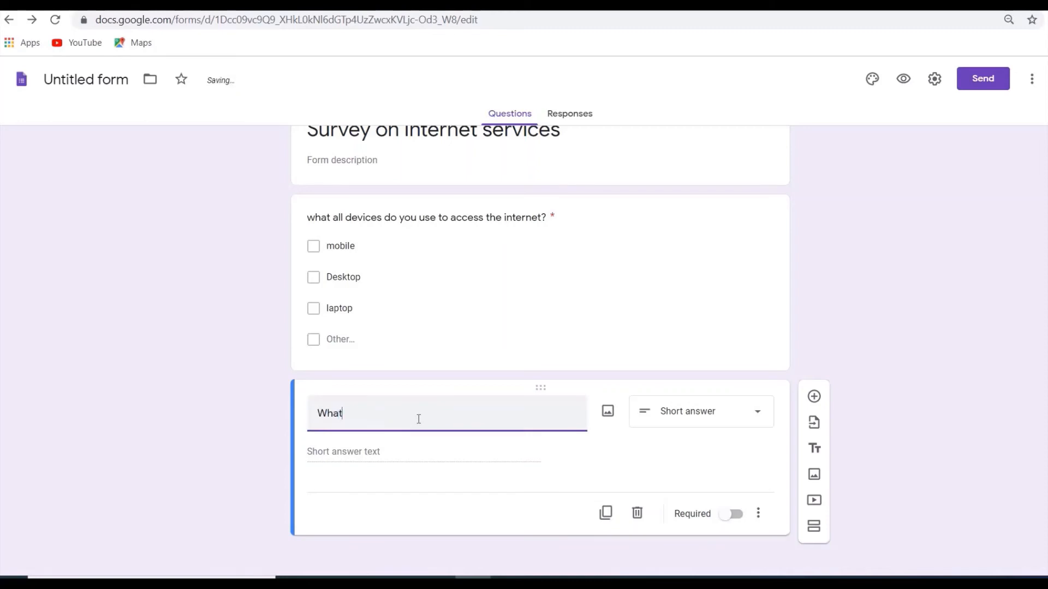
key(BackSpace)
key(BackSpace)
key(BackSpace)
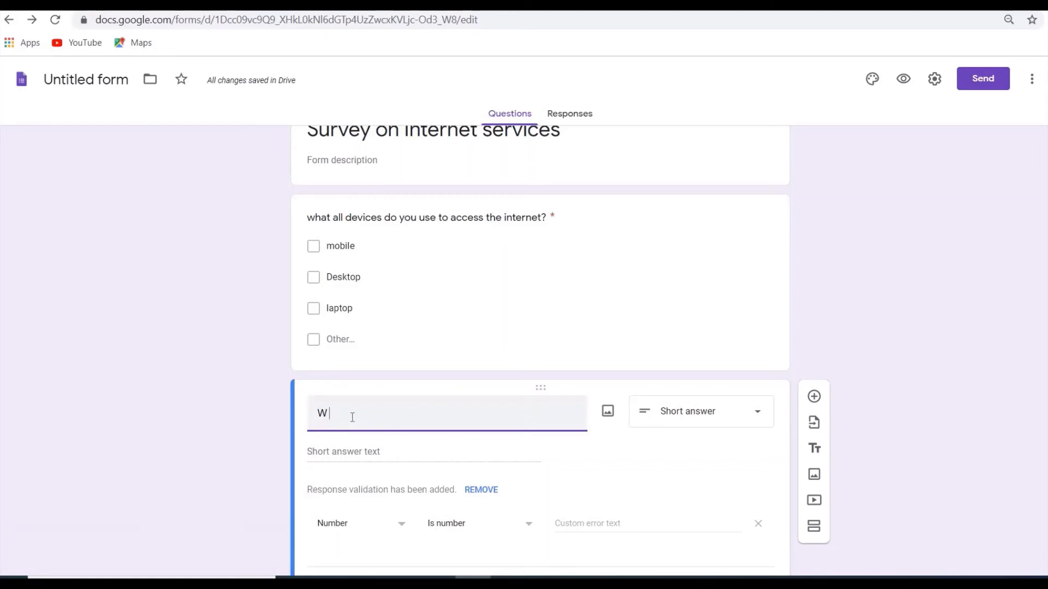
text(hat)
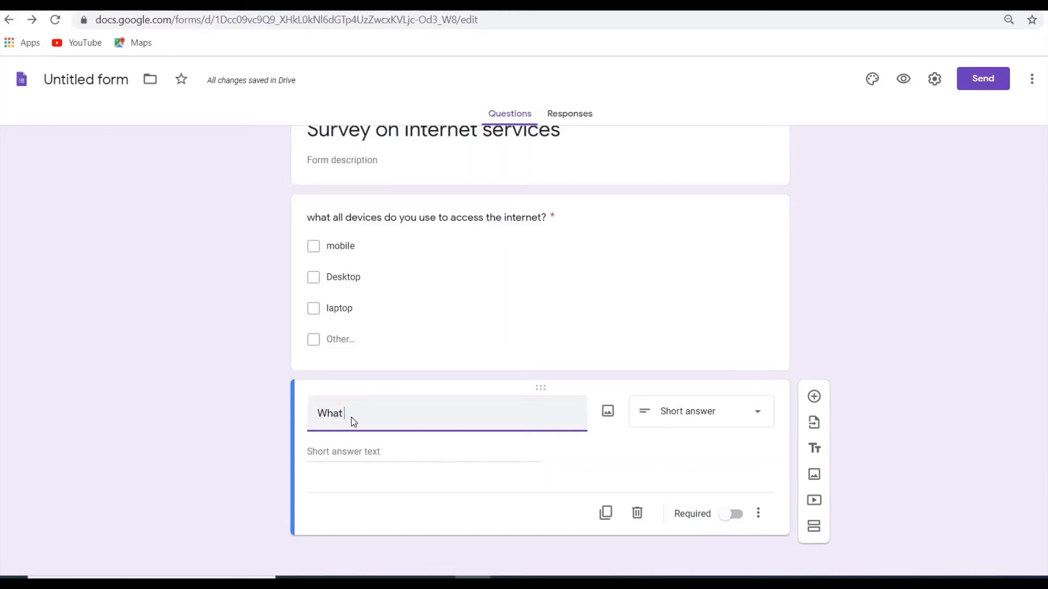
text( is the)
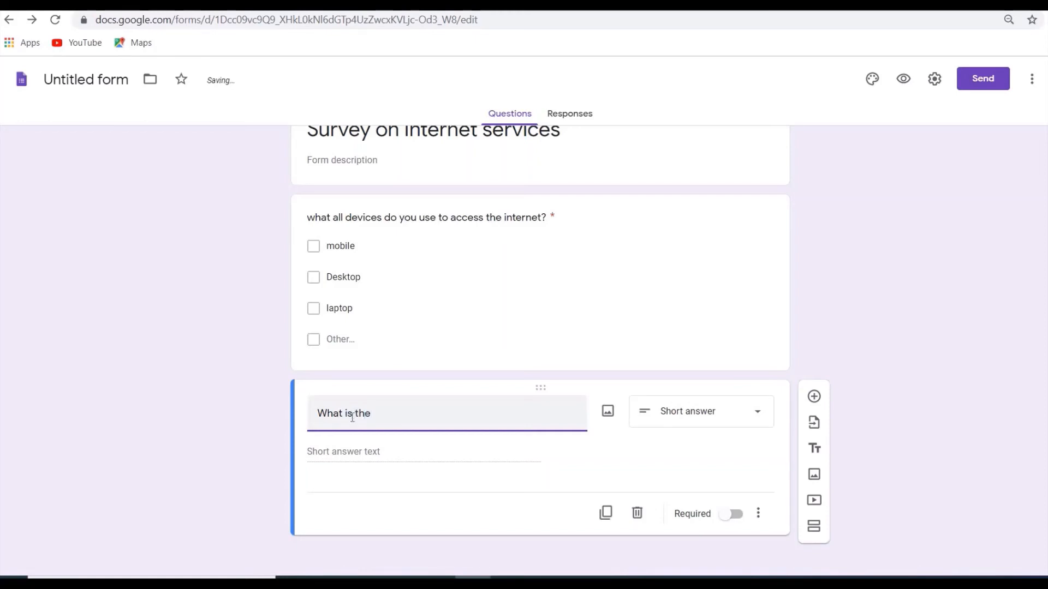
text( name of your s)
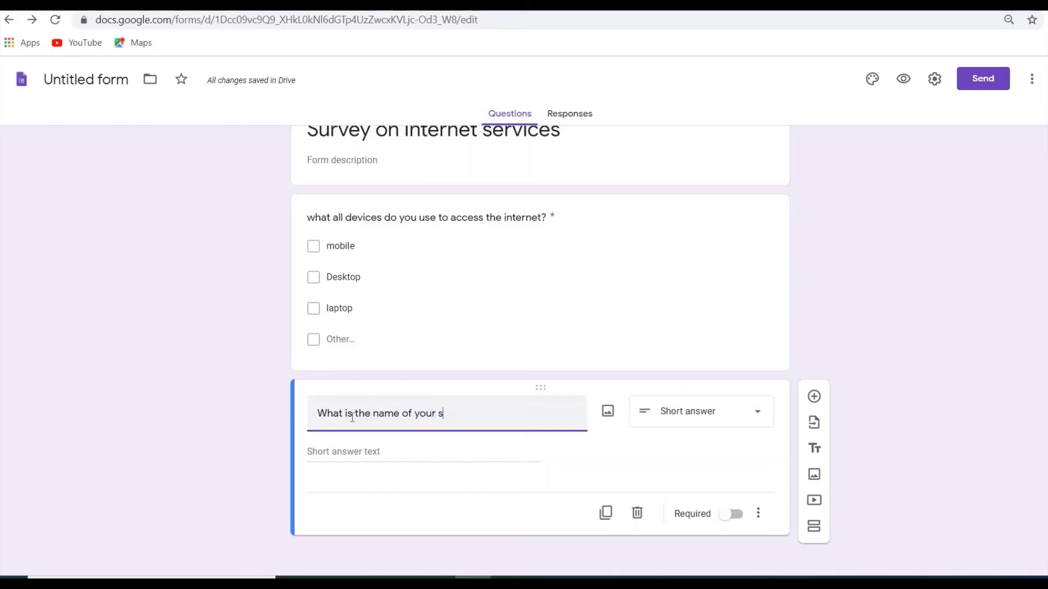
text(ervice pro)
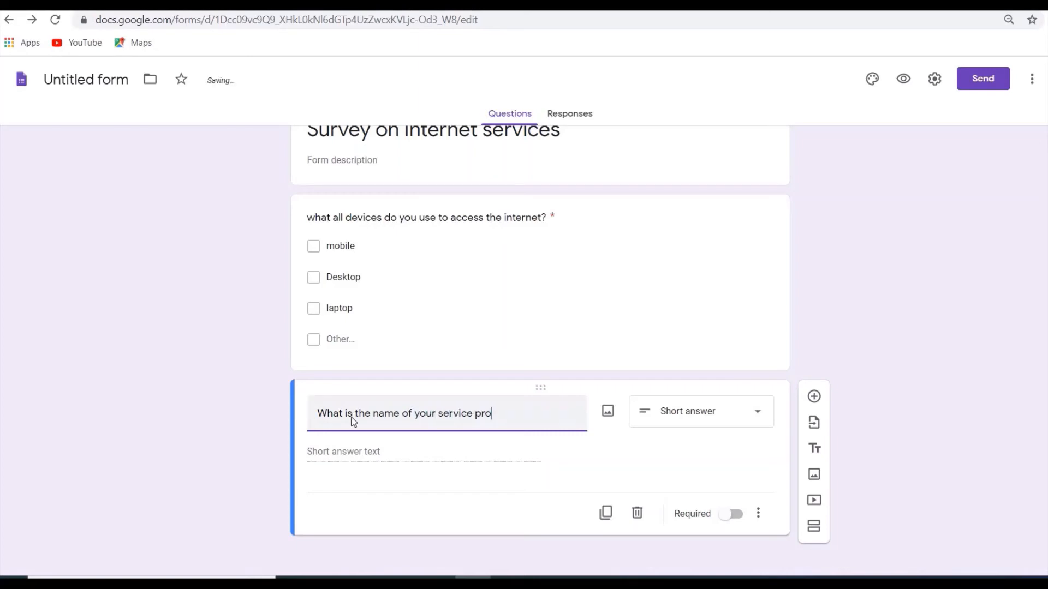
text(vider?)
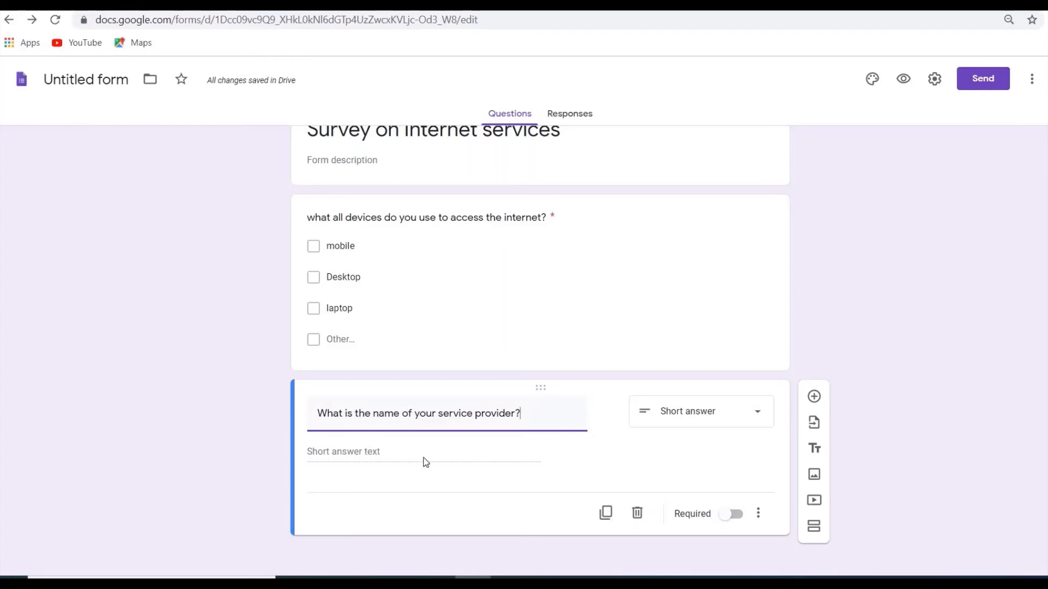
Add a third question below the service provider question as a File upload and allow respondents to upload files to Drive.
click(814, 398)
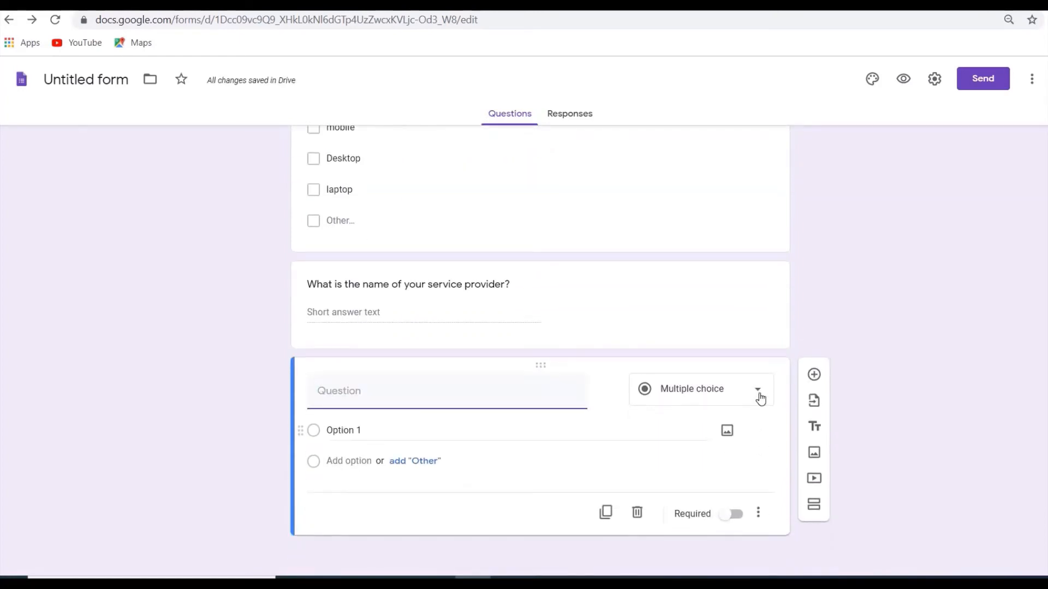
click(760, 399)
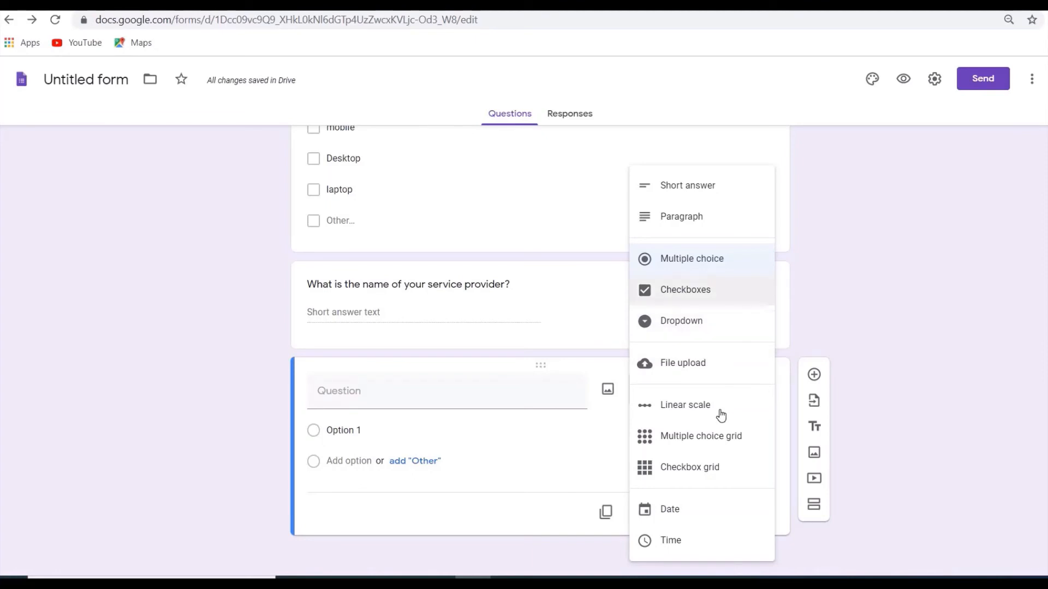
click(704, 363)
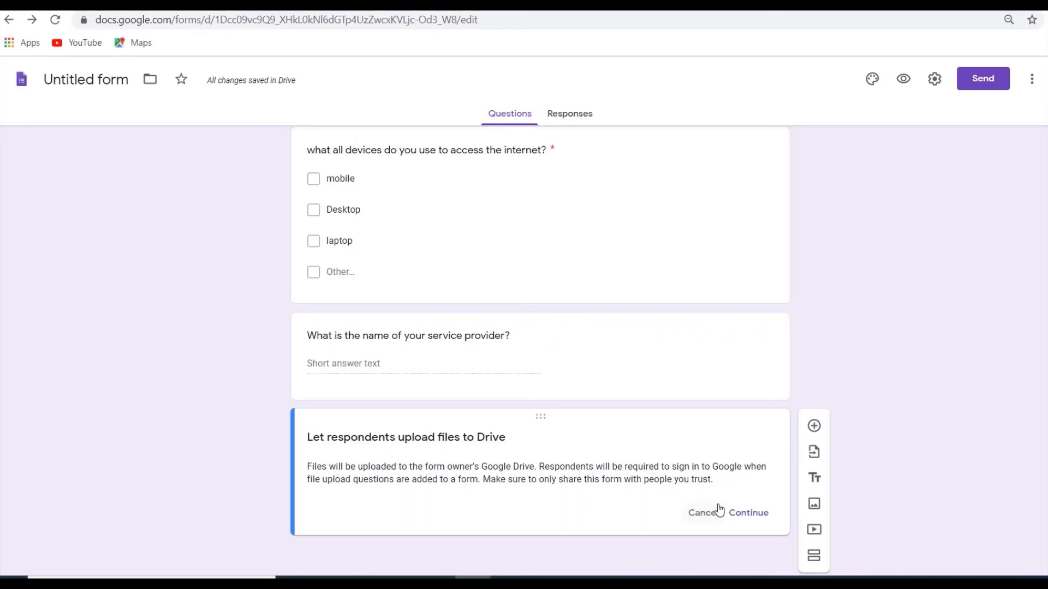
click(751, 514)
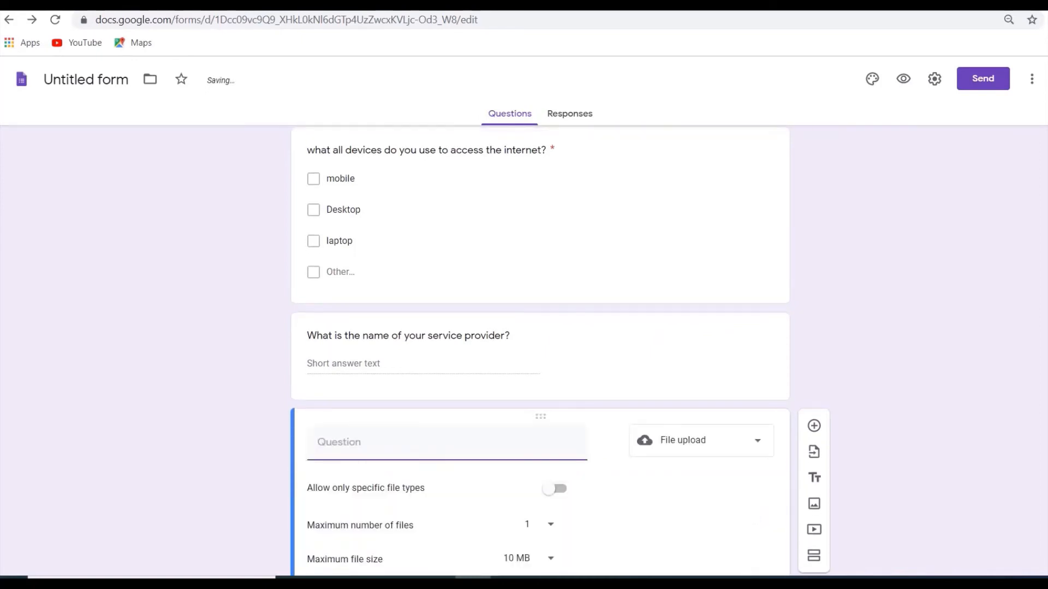
scroll(516, 440, down, 2)
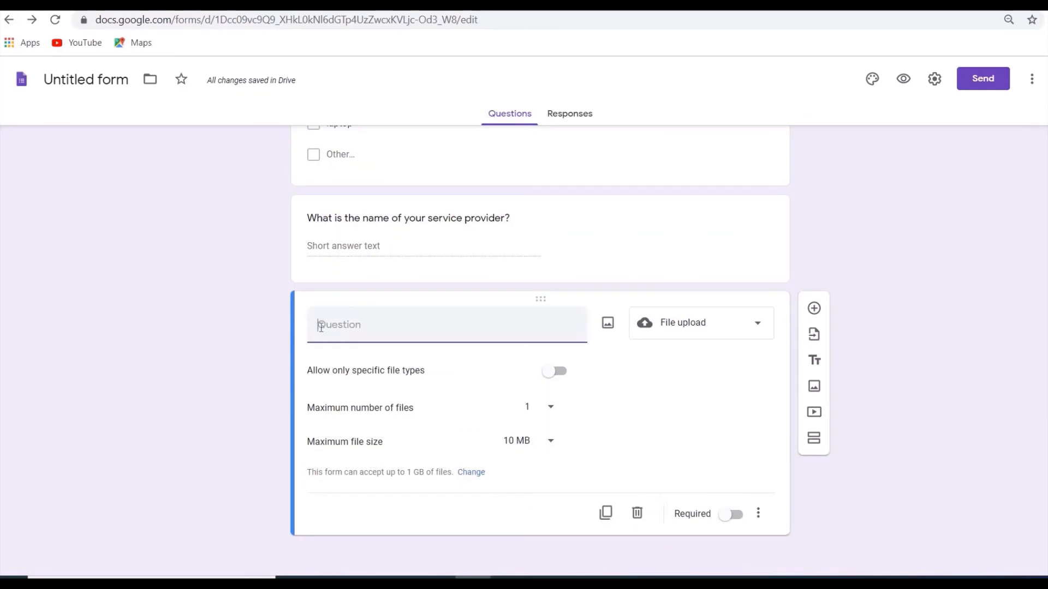
Enter "Upload your document (bill)" as the file upload question's text.
text(Uplaod)
key(BackSpace)
key(BackSpace)
key(BackSpace)
text(o)
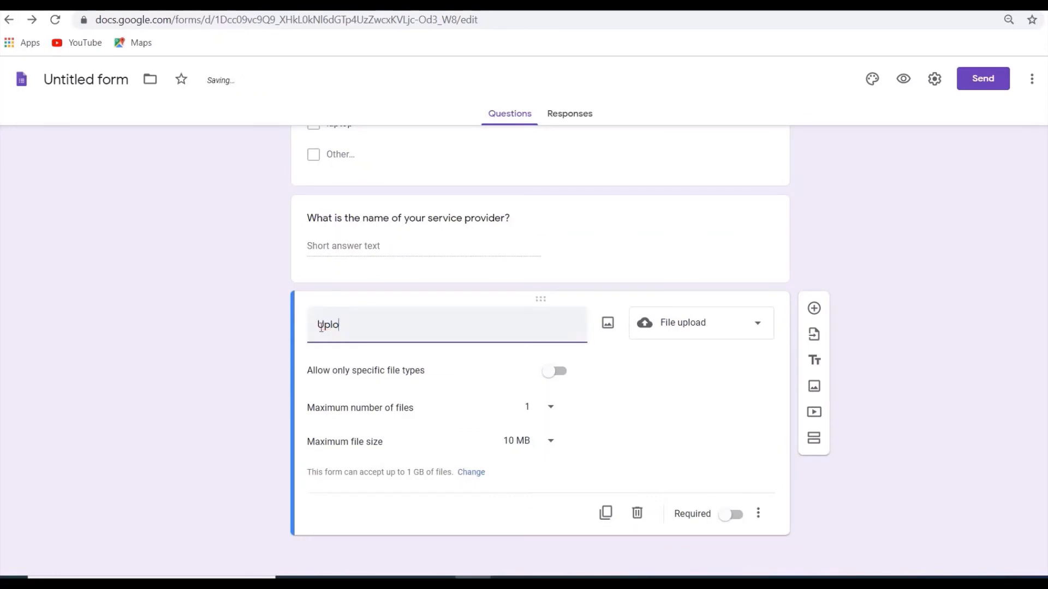
text(ad your documen)
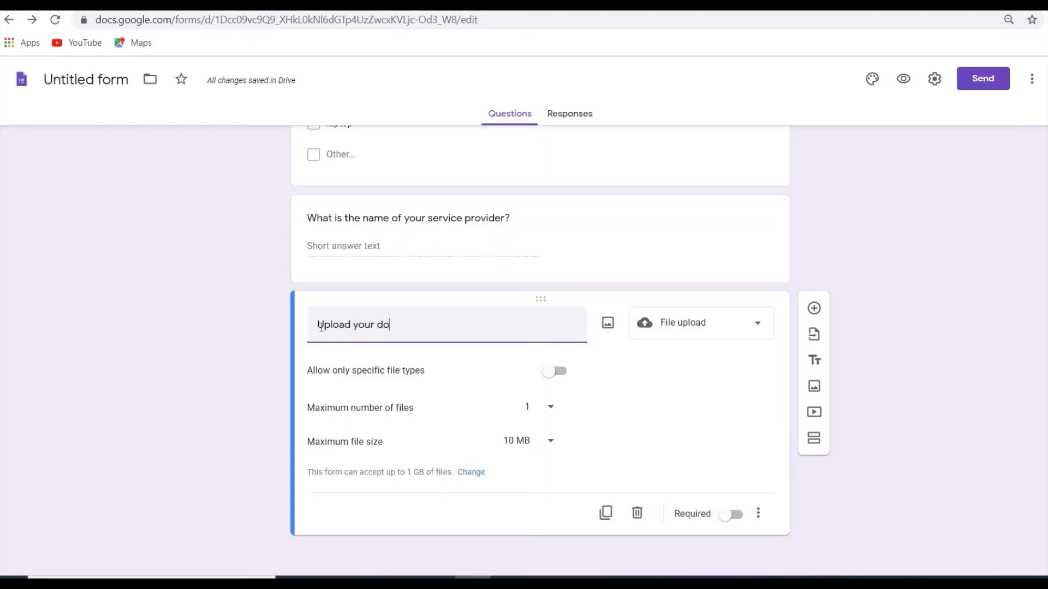
text(t )
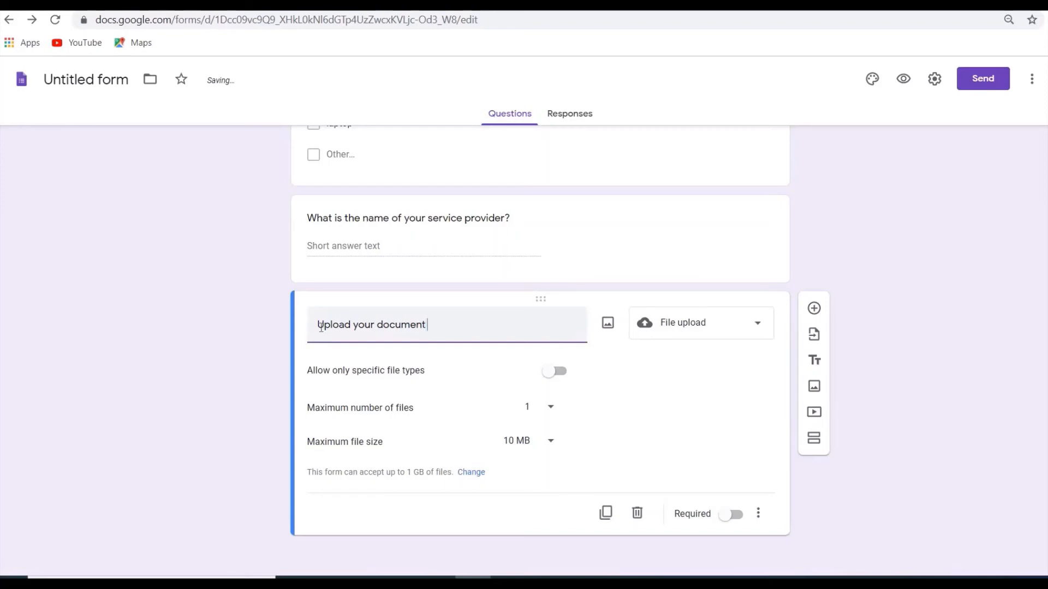
text((bill))
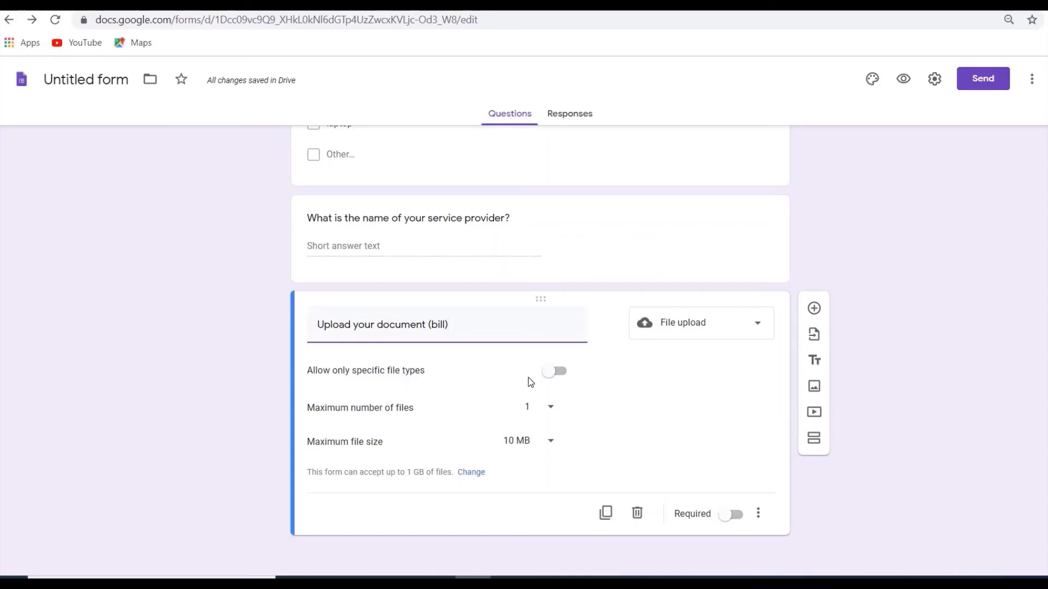
Restrict the bill upload question to specific file types, allowing PDF, Image and Document.
click(562, 377)
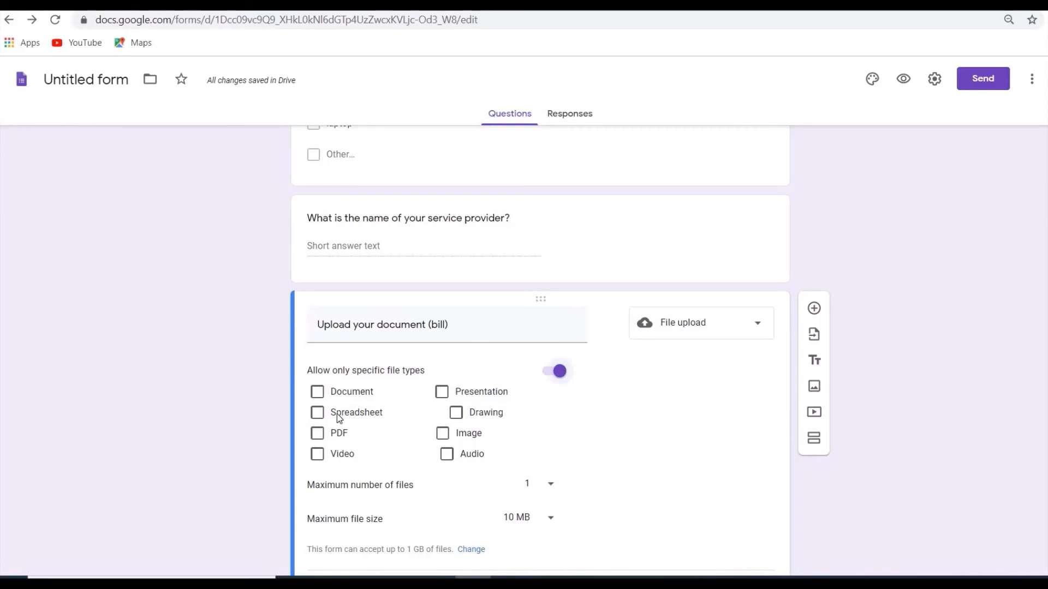
click(318, 434)
click(444, 434)
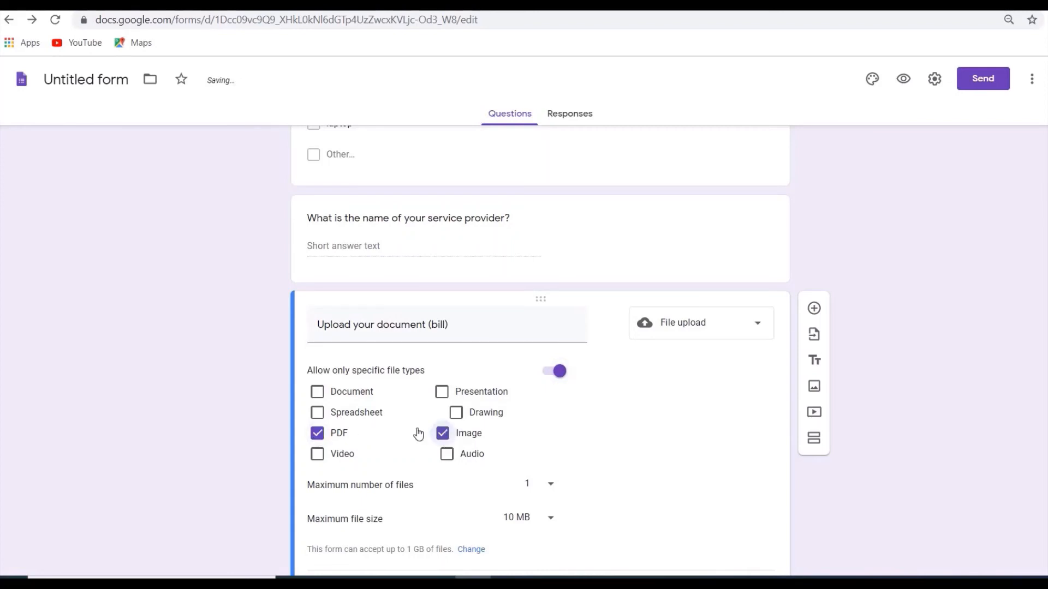
click(318, 393)
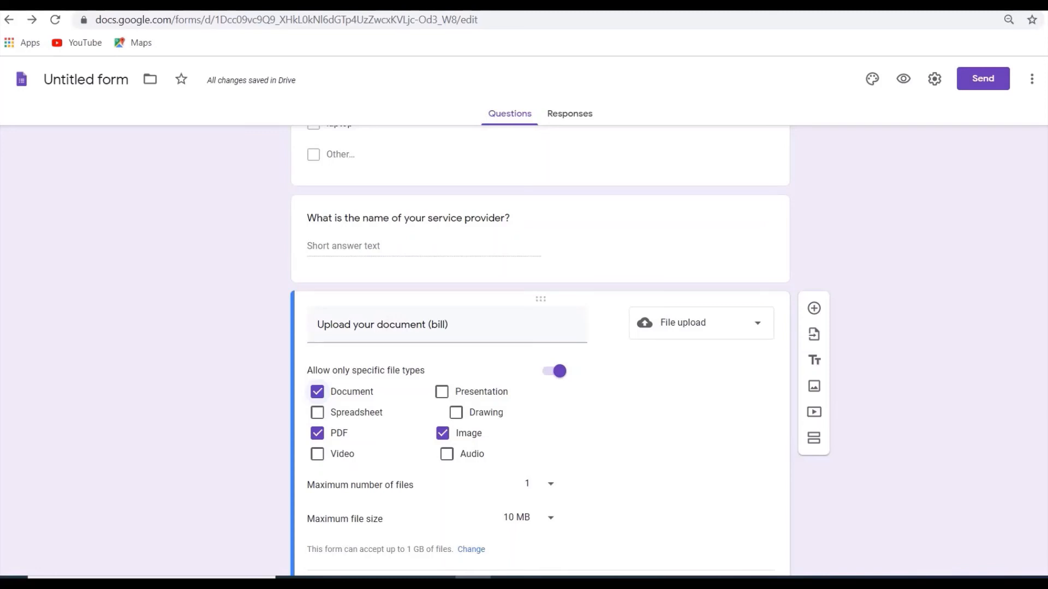
scroll(726, 430, down, 2)
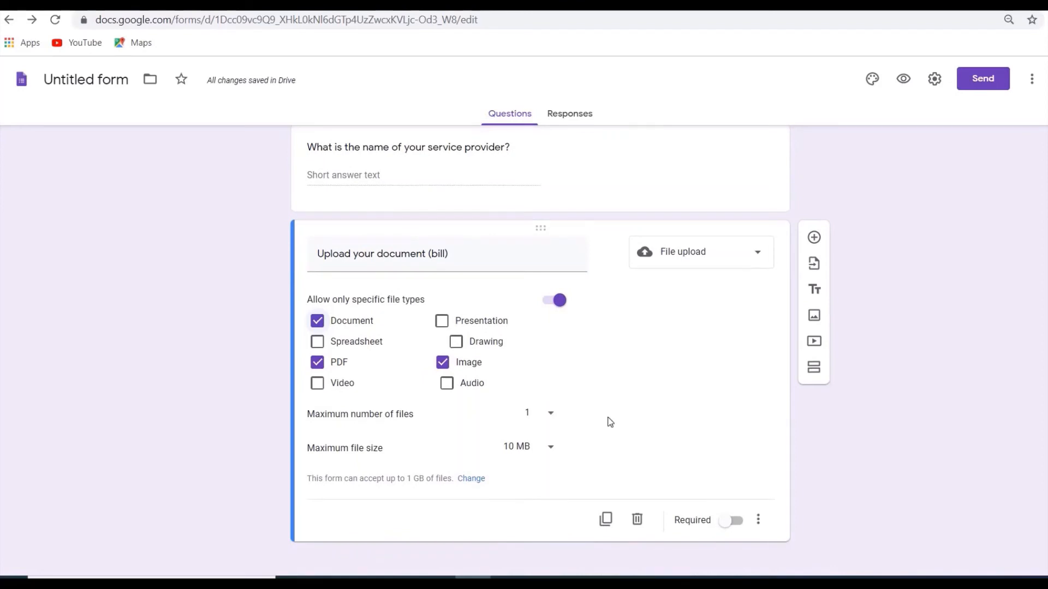
Keep the bill upload's maximum number of files at 1 and set the maximum file size to 1 MB.
click(550, 416)
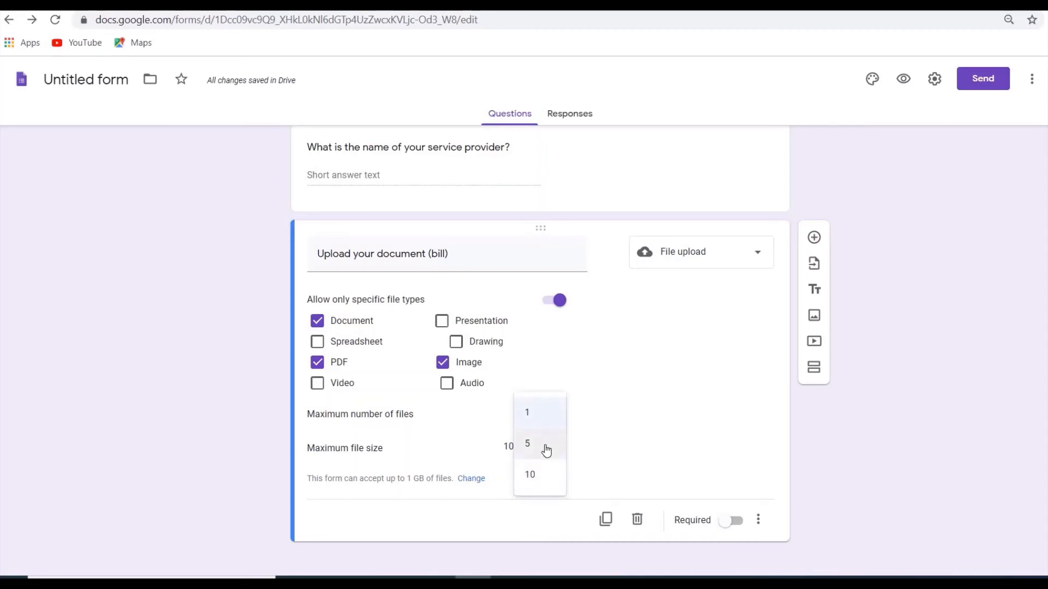
click(541, 419)
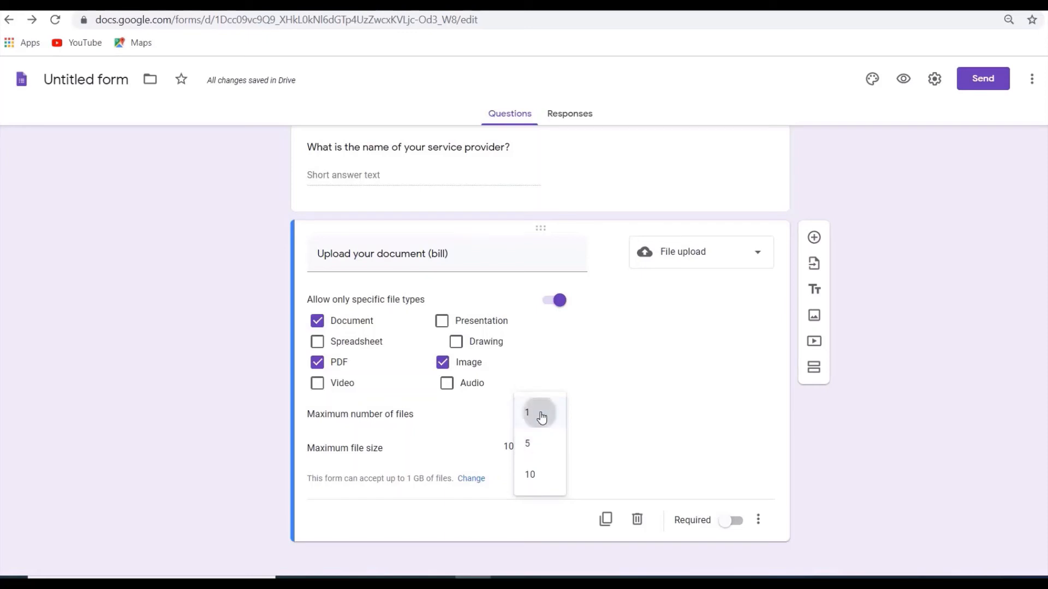
click(551, 451)
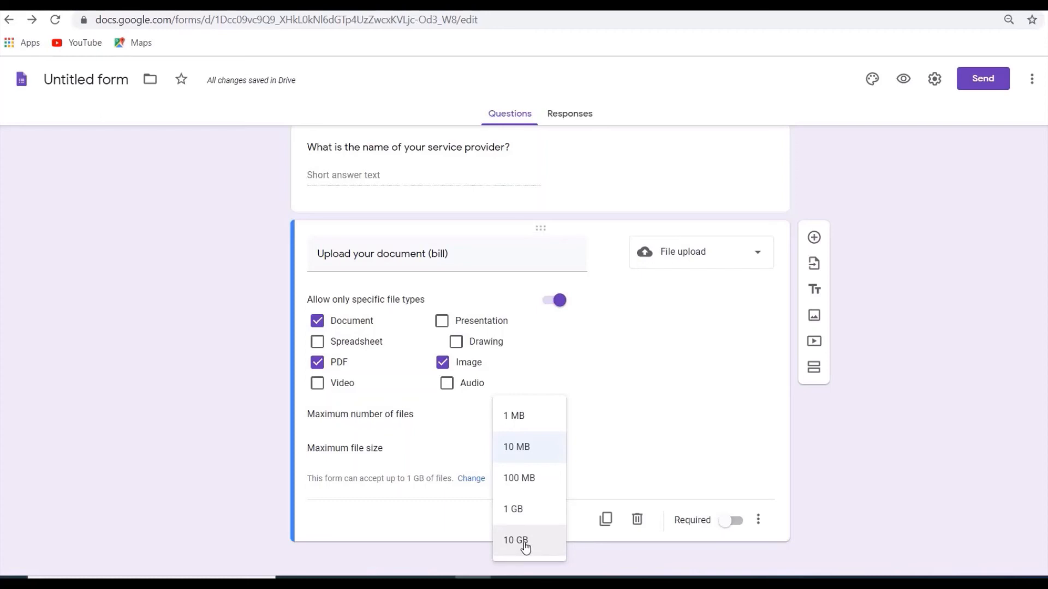
click(537, 427)
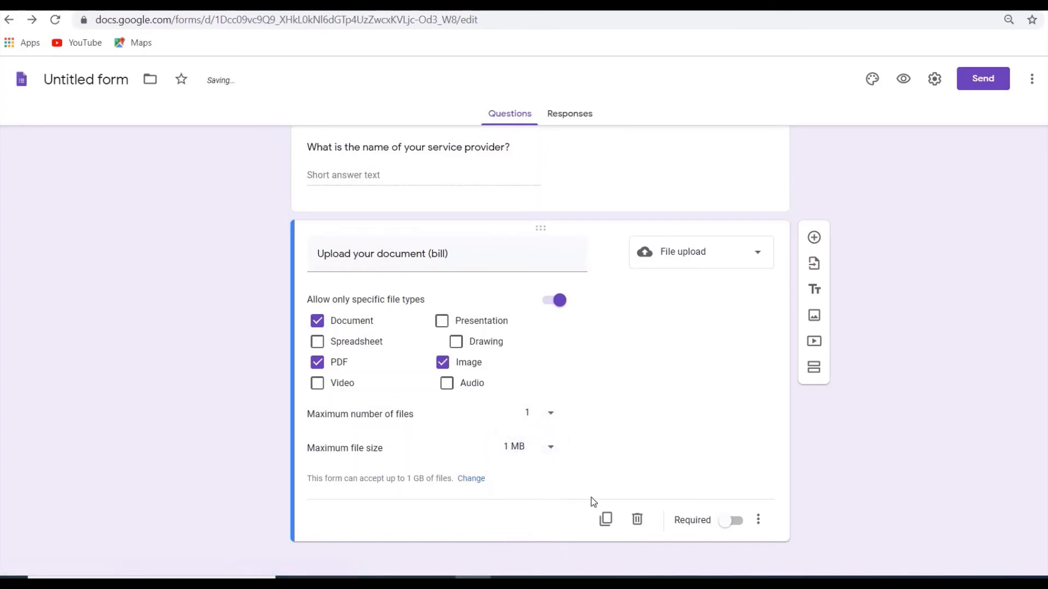
Make the bill upload question required and give it the description "Upload the latest bill".
click(732, 521)
click(759, 524)
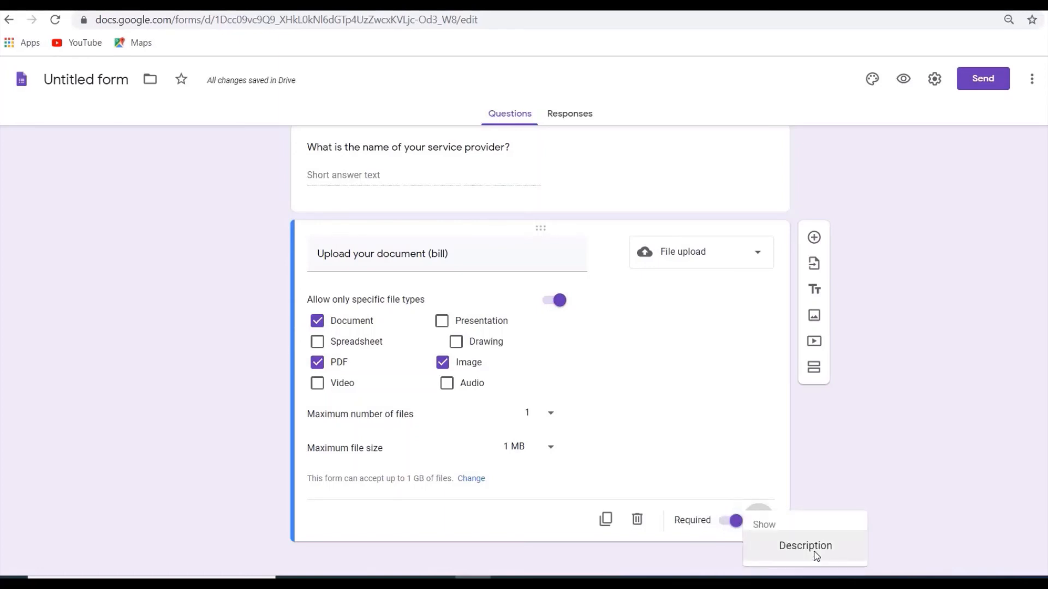
click(814, 556)
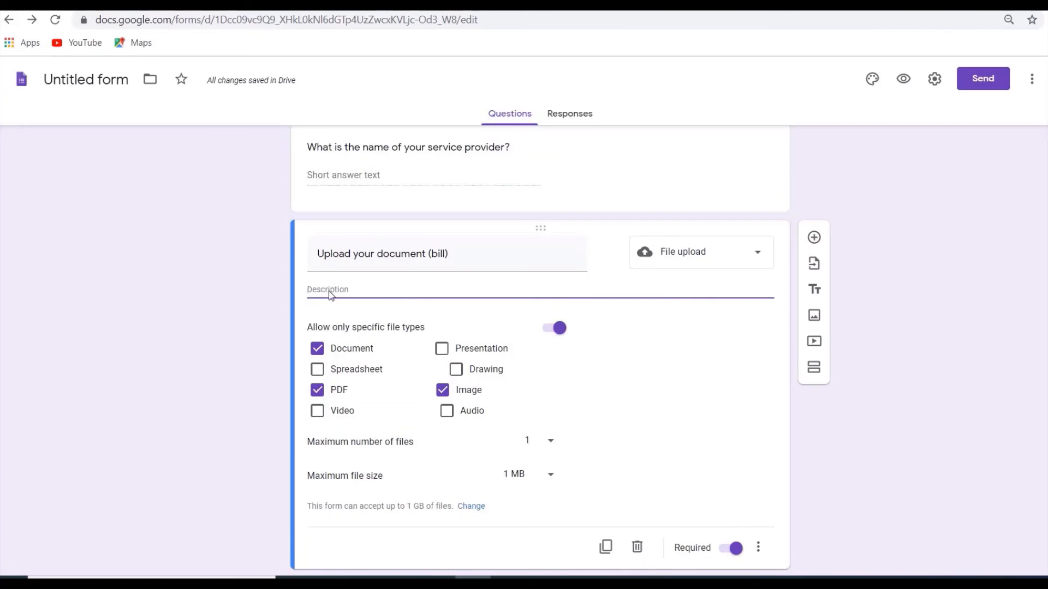
click(330, 291)
text(Up)
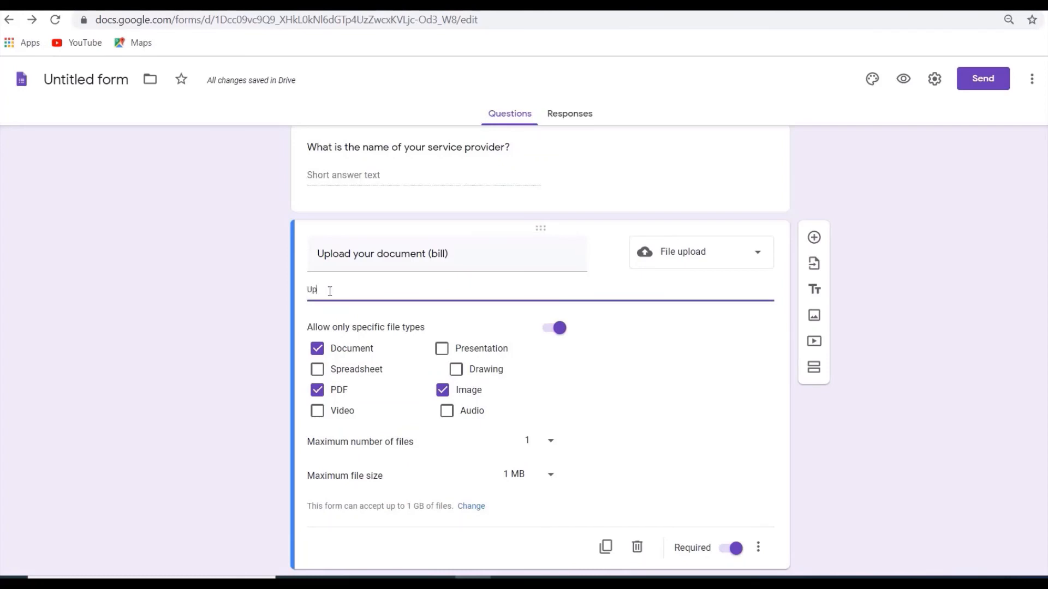
text(load the lat)
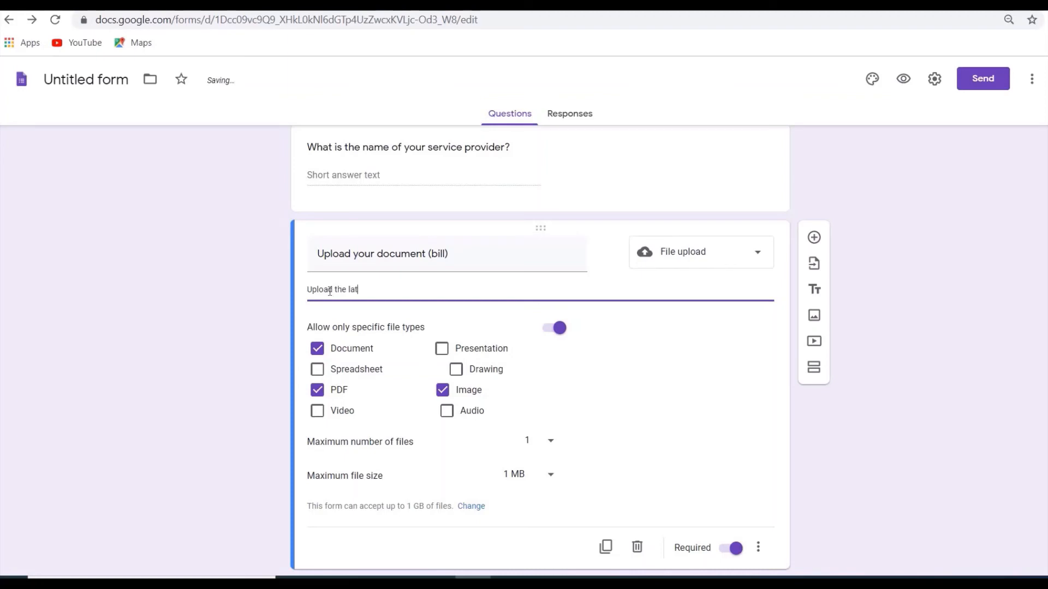
text(est bill)
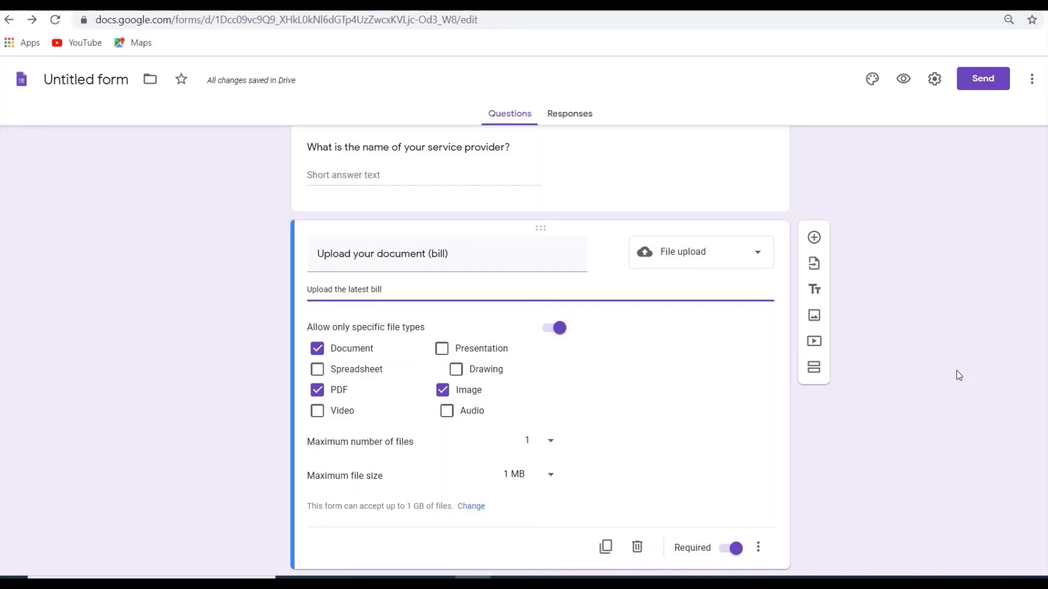
Add a blank question below the bill upload and view the form's image and video insertion options.
click(814, 238)
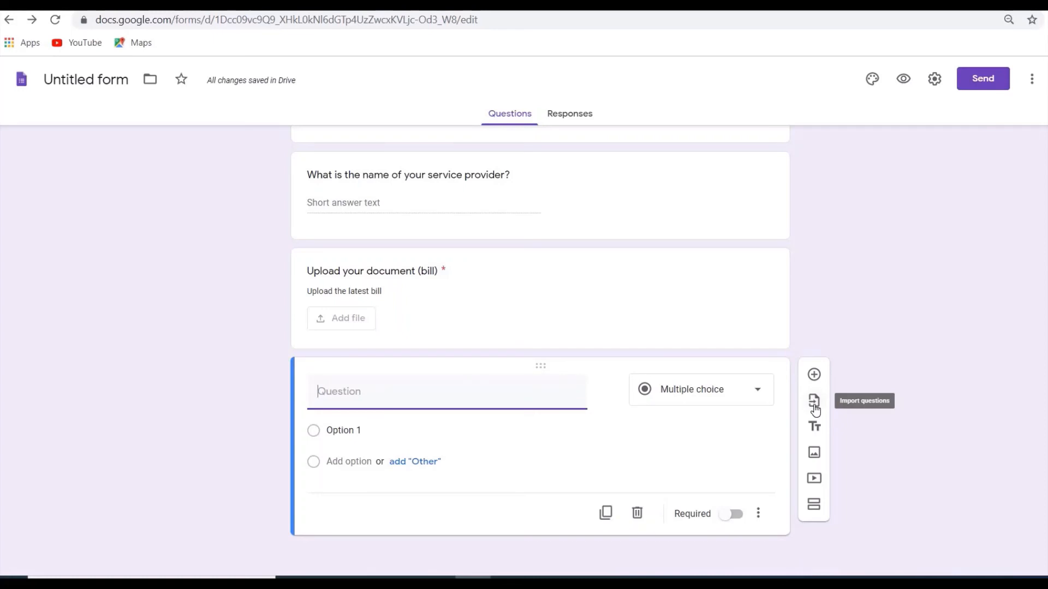
click(815, 453)
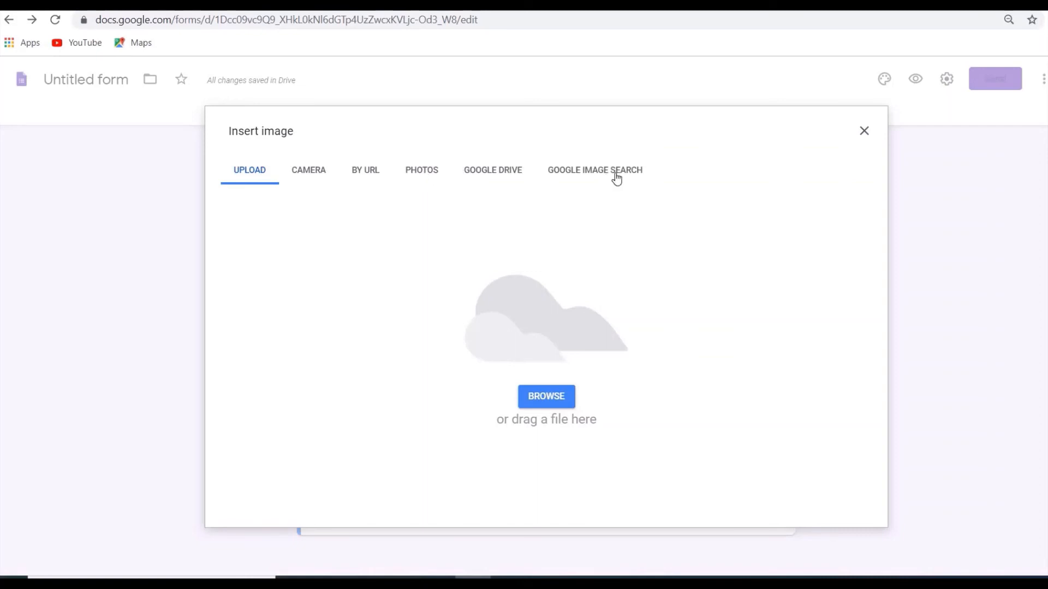
click(865, 134)
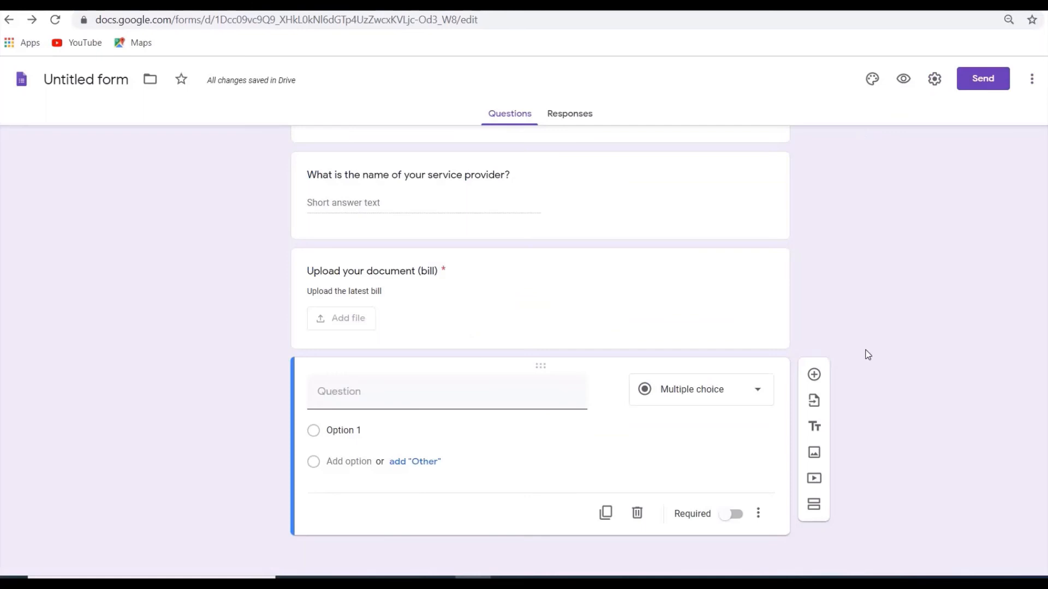
click(814, 480)
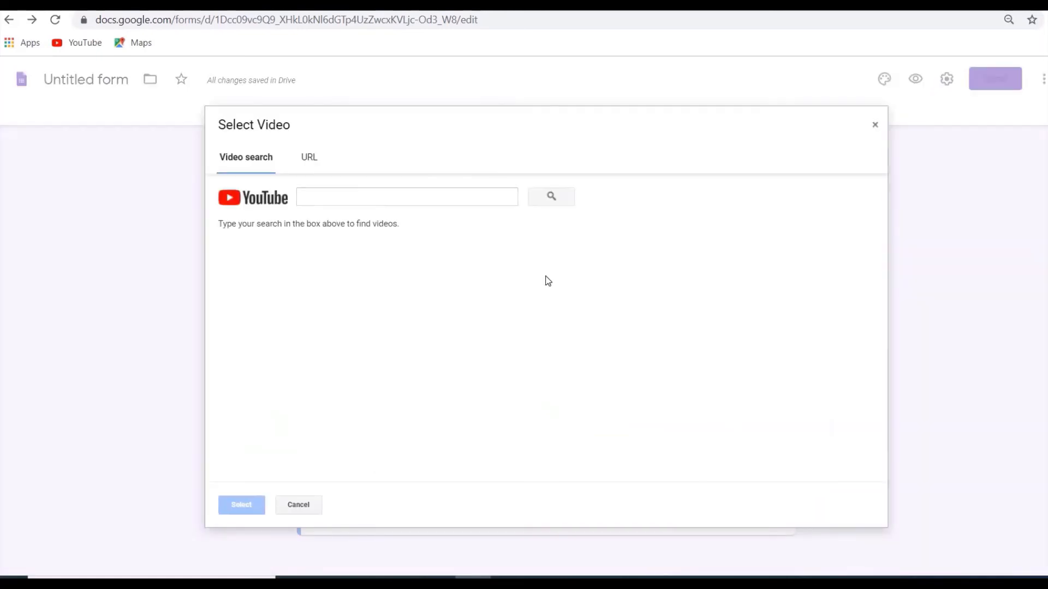
click(315, 200)
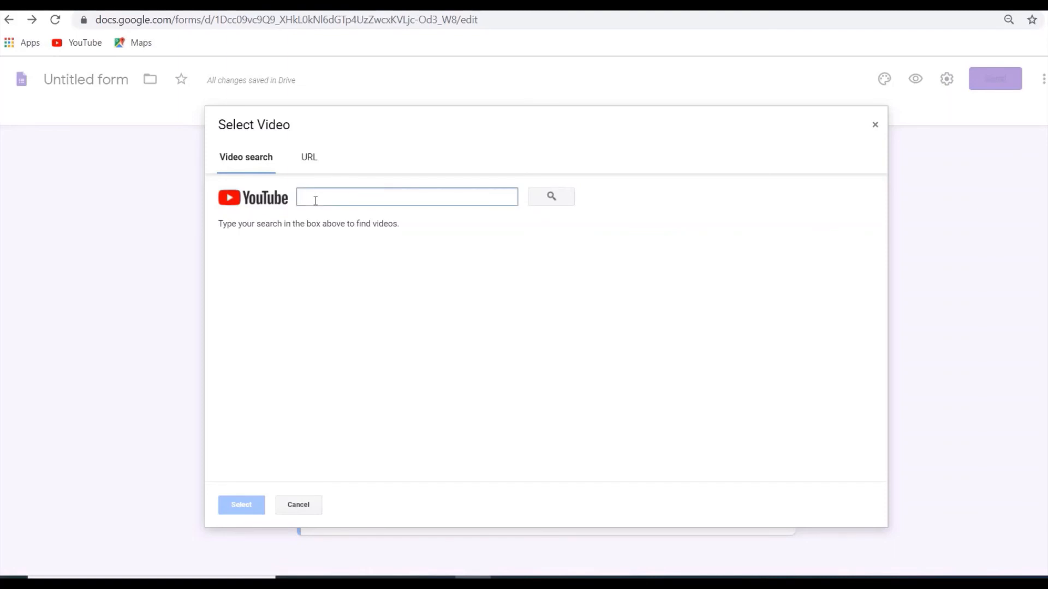
click(875, 125)
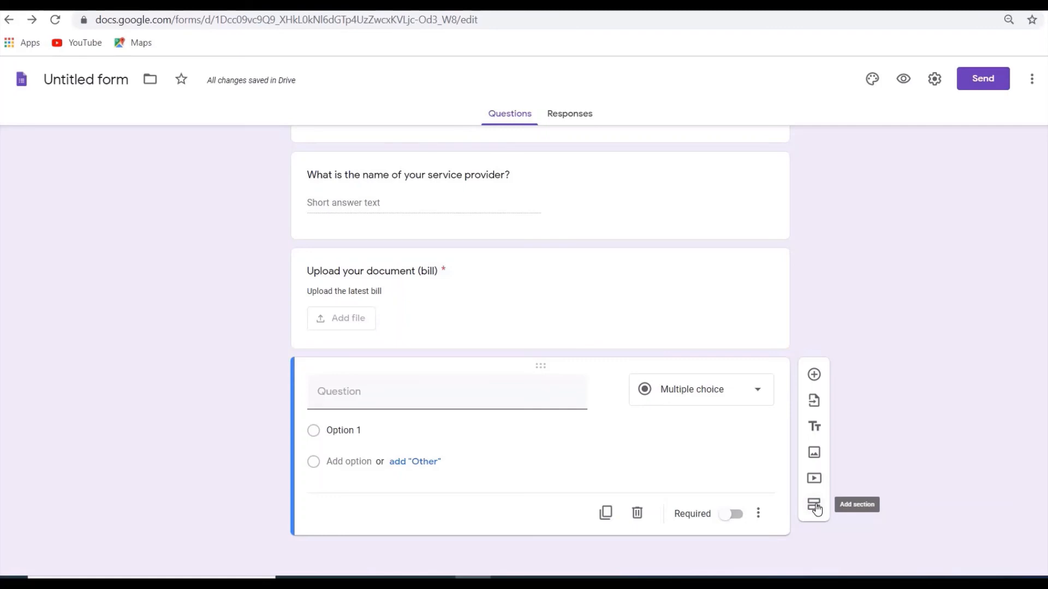
Add a new section below the blank fourth question.
click(815, 505)
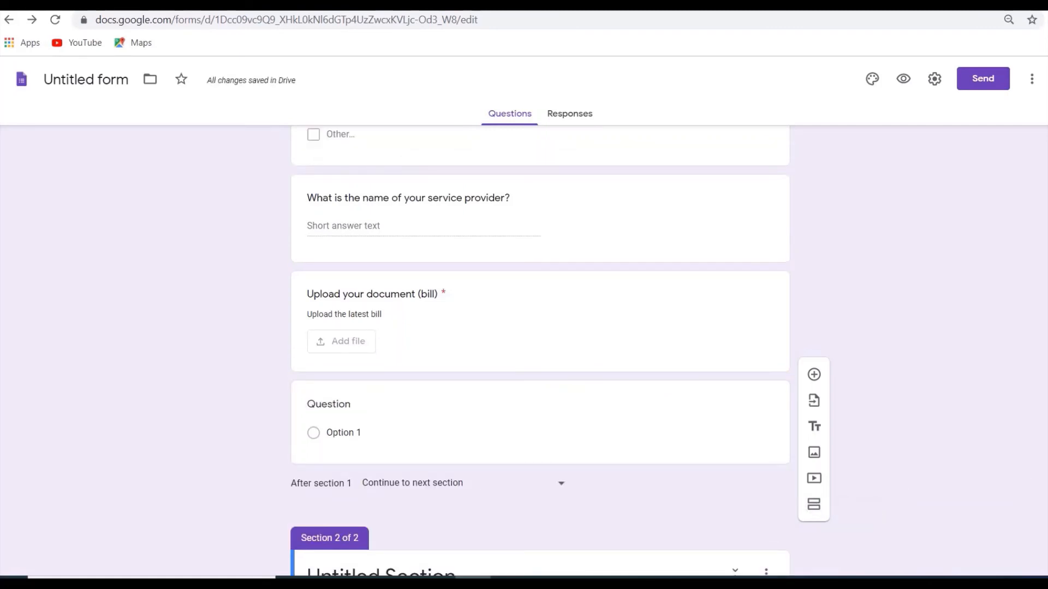
scroll(540, 349, up, 5)
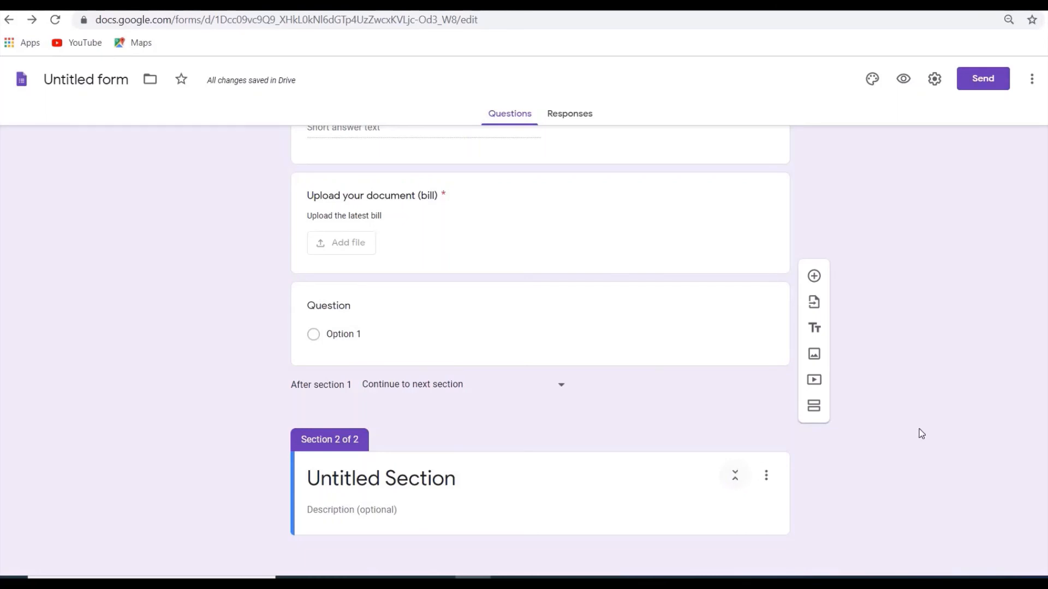
Collapse both sections of the form and open the additional options of the "Survey on Internet services" section.
scroll(740, 190, up, 7)
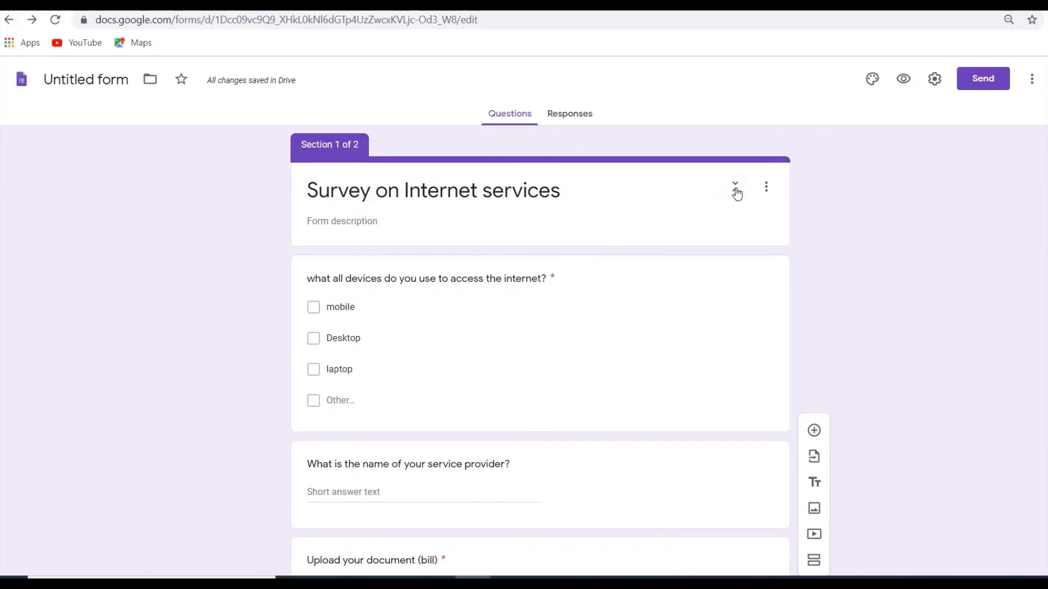
click(735, 186)
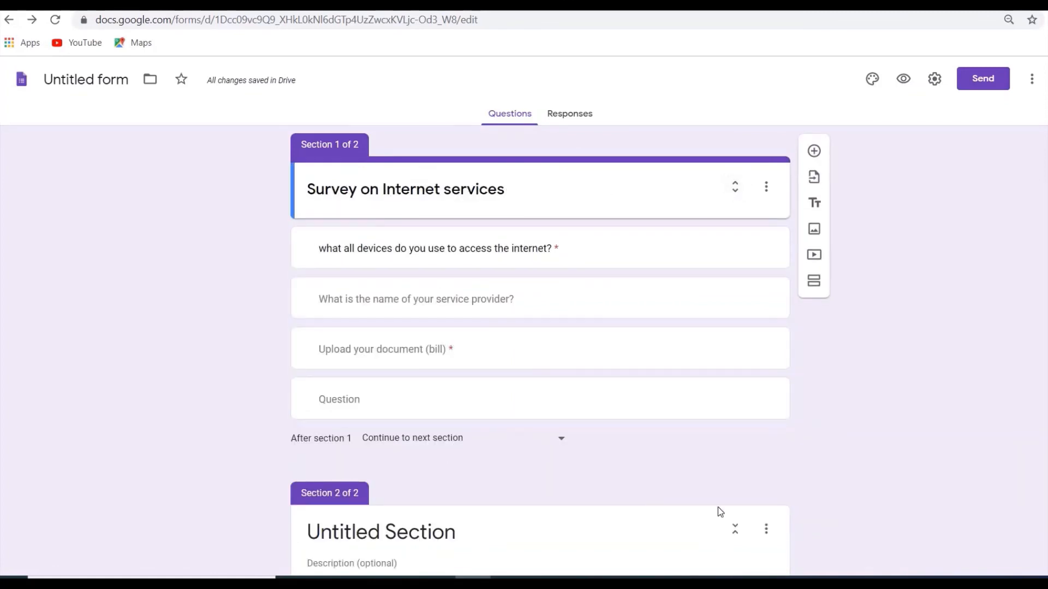
click(735, 529)
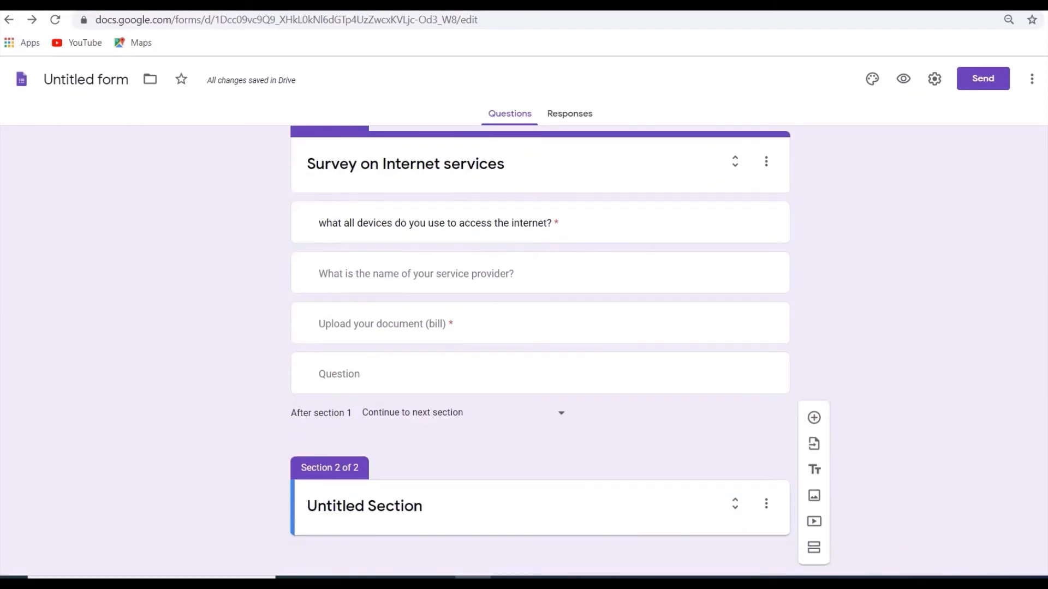
scroll(541, 349, up, 1)
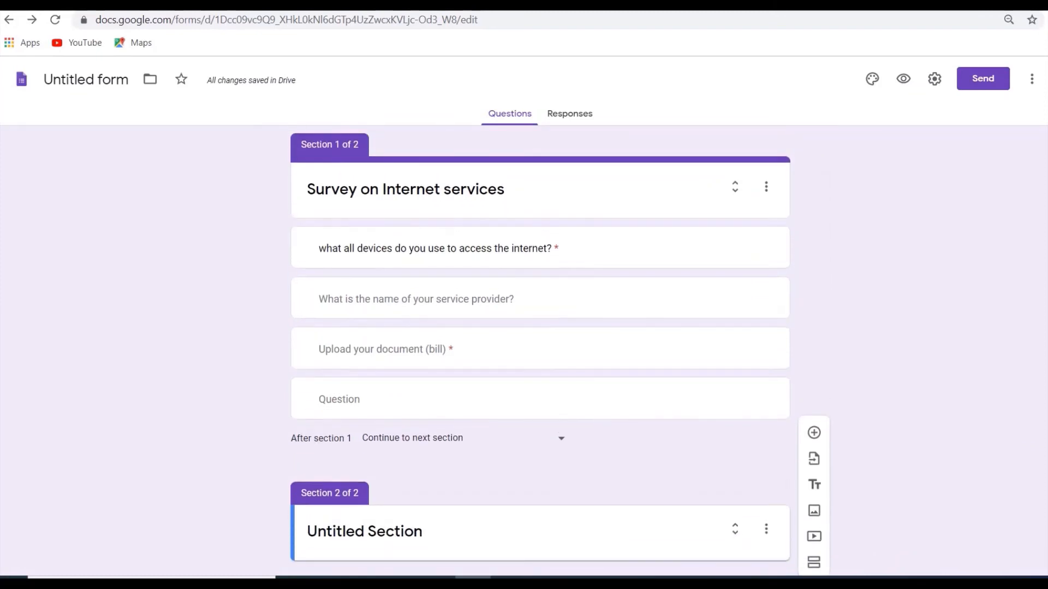
click(768, 188)
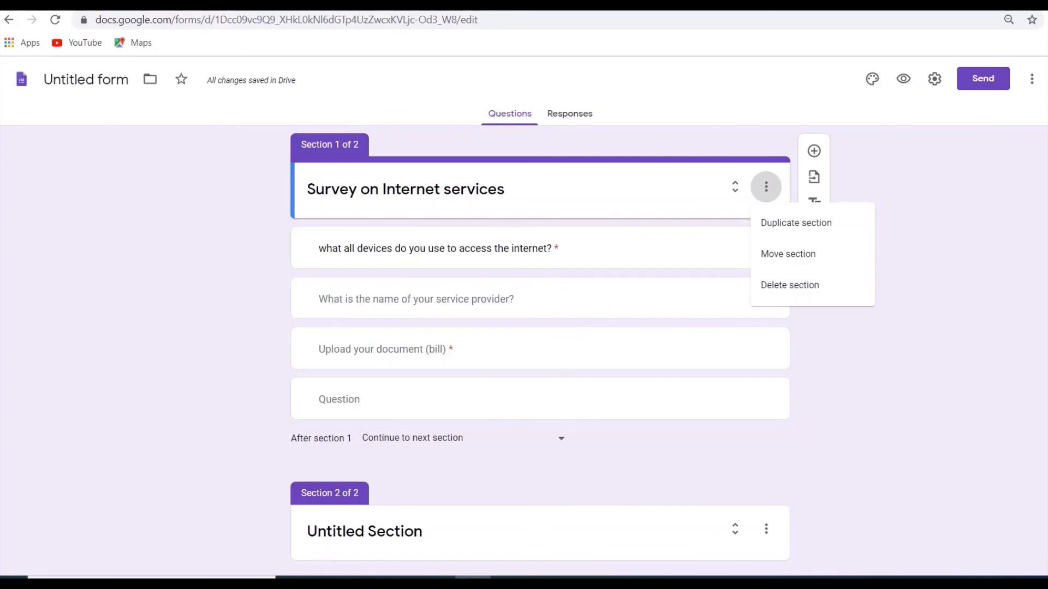
Preview the Internet services survey, review its questions, and try continuing to the next section without answering.
scroll(540, 341, down, 1)
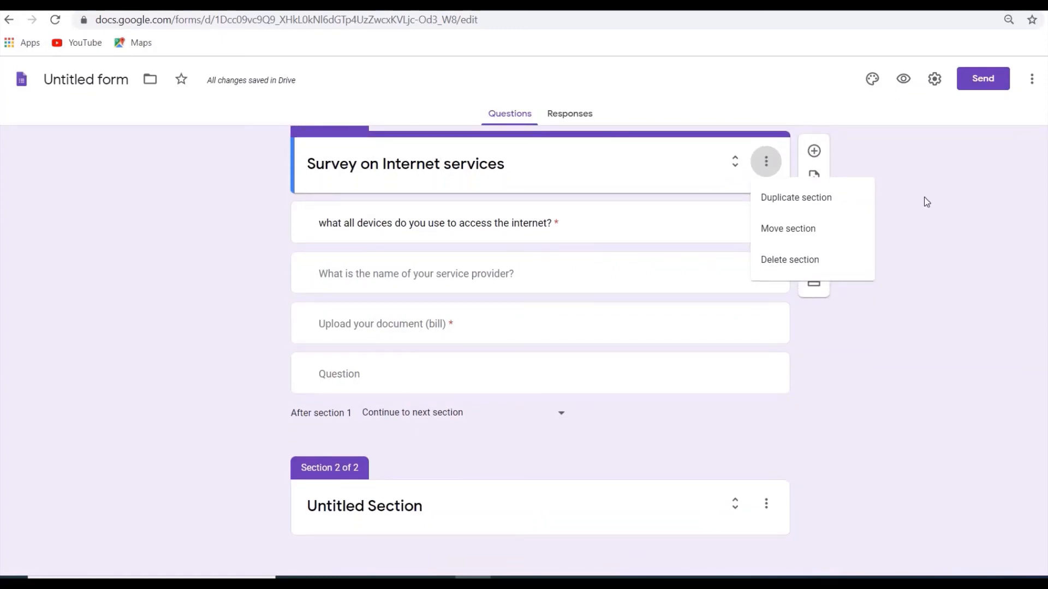
click(911, 302)
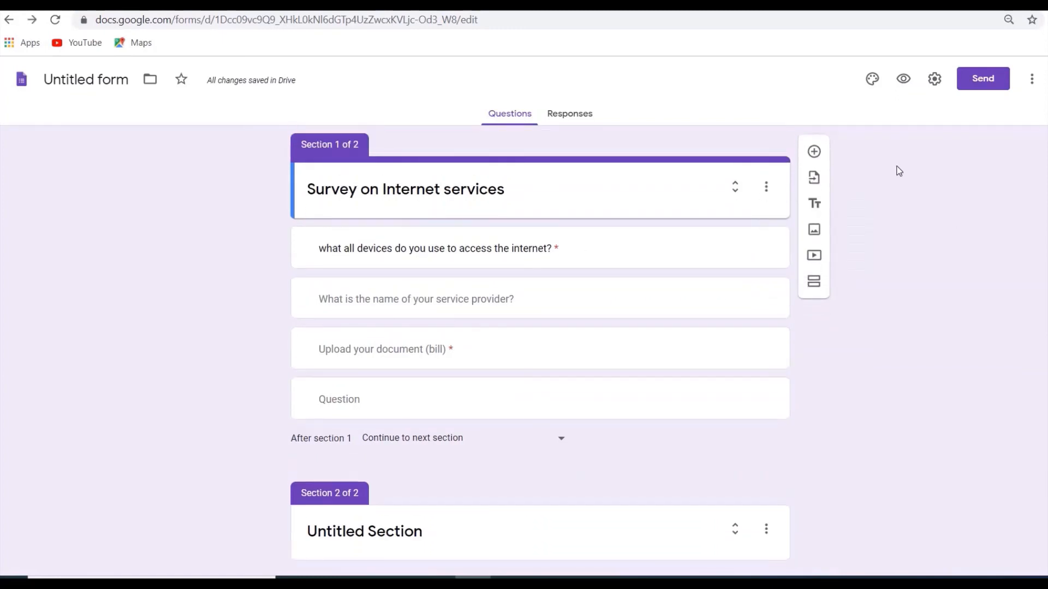
click(904, 78)
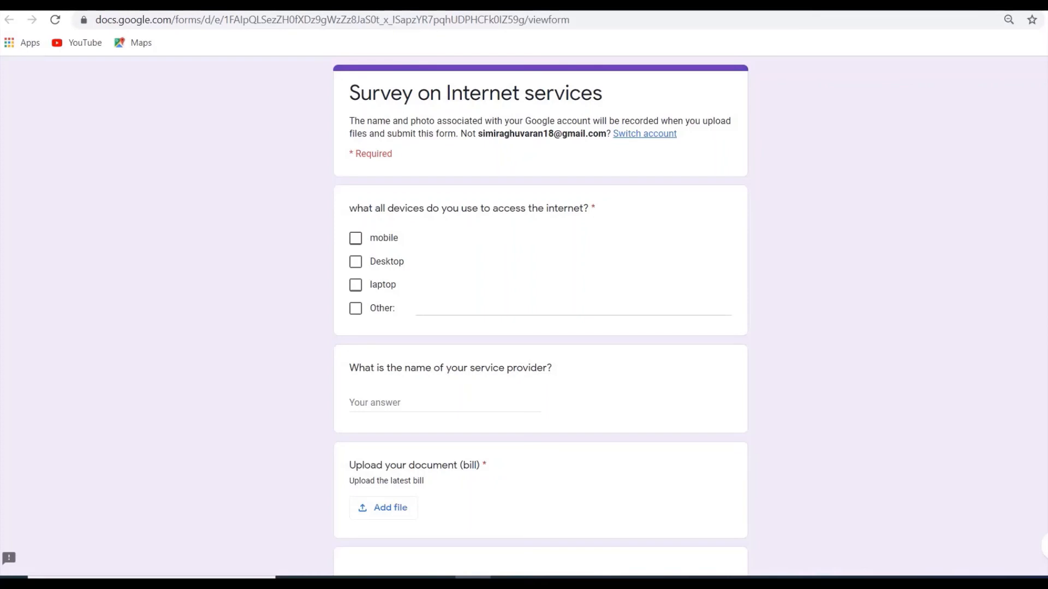
scroll(540, 317, down, 2)
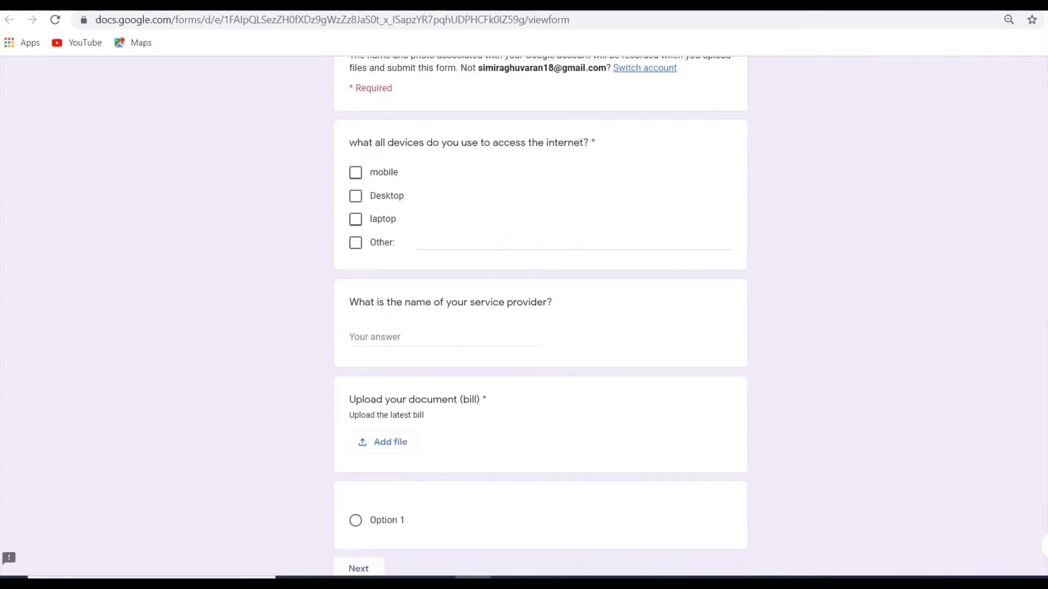
scroll(540, 317, down, 1)
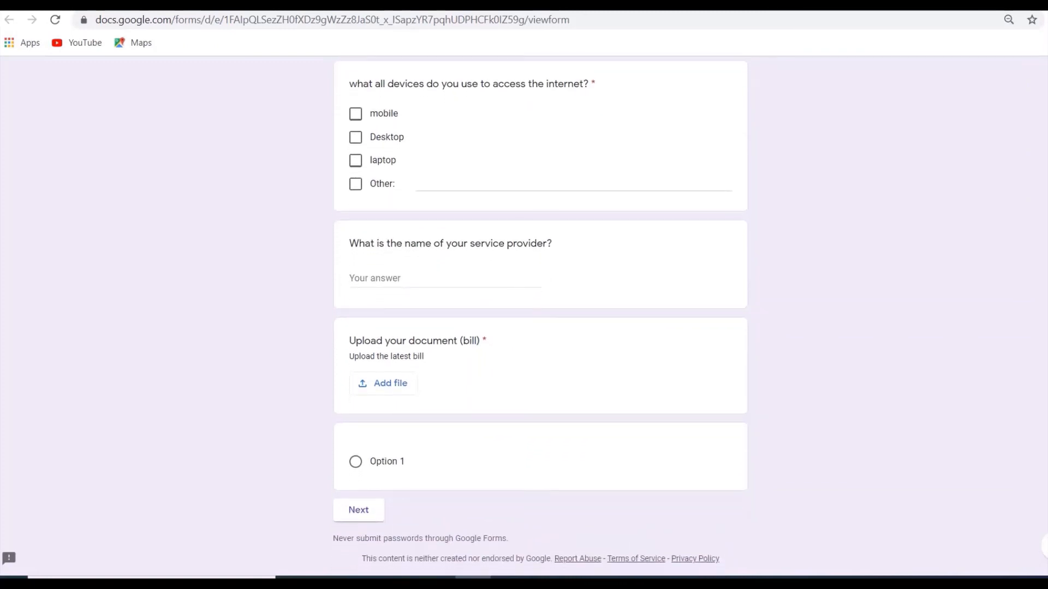
scroll(540, 317, down, 1)
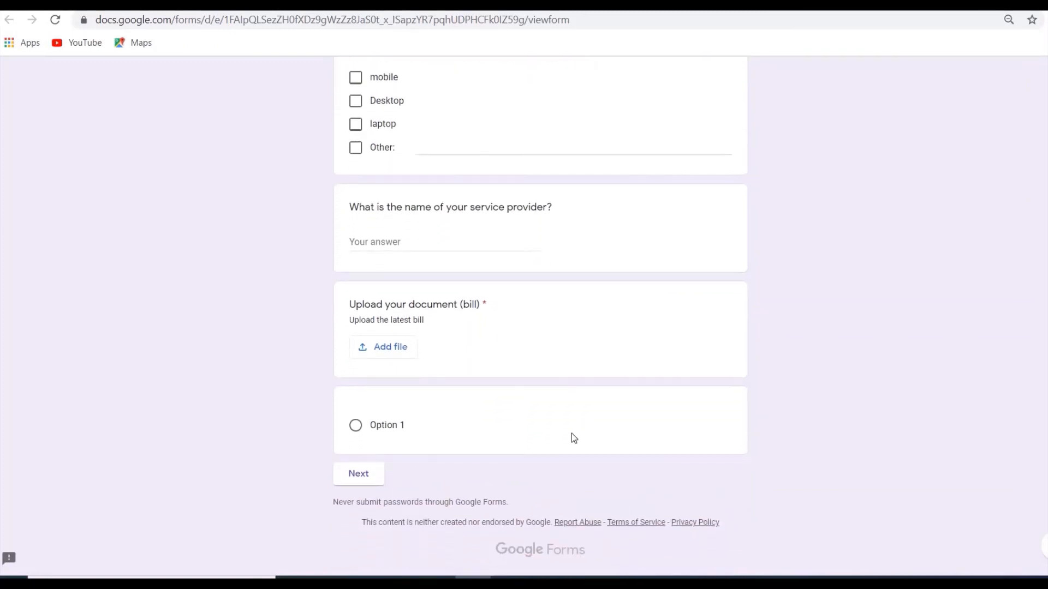
click(365, 477)
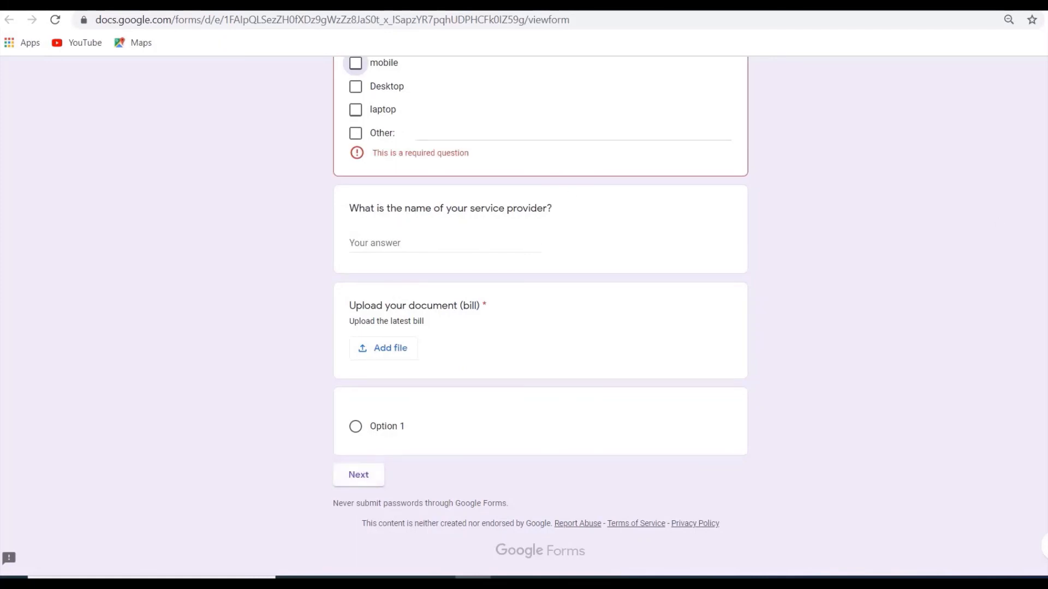
Answer the devices question in the preview with mobile, laptop and Other "palm top", and try continuing without uploading a bill.
scroll(994, 191, up, 2)
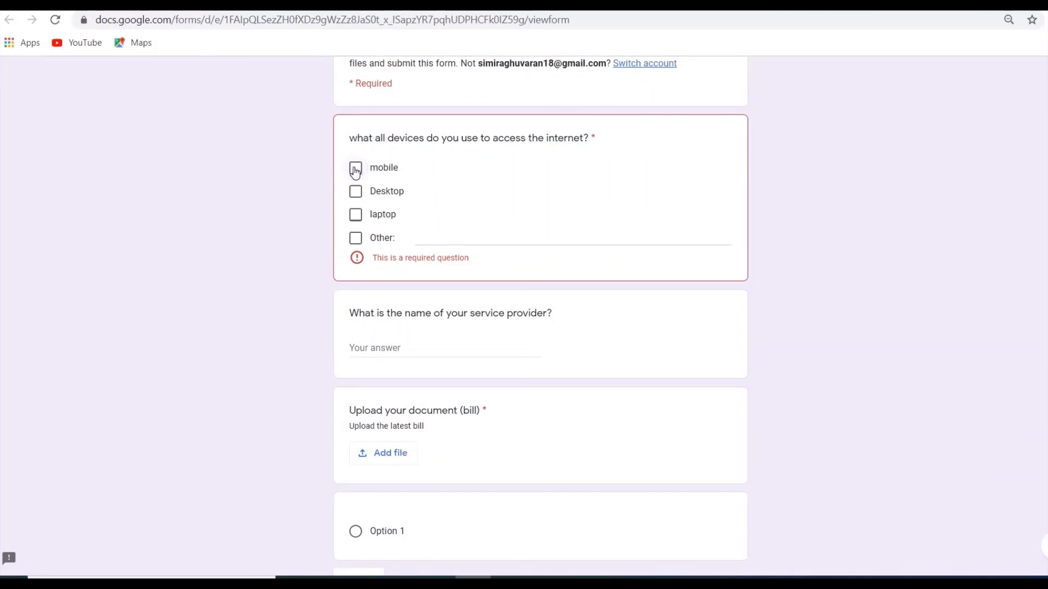
click(355, 169)
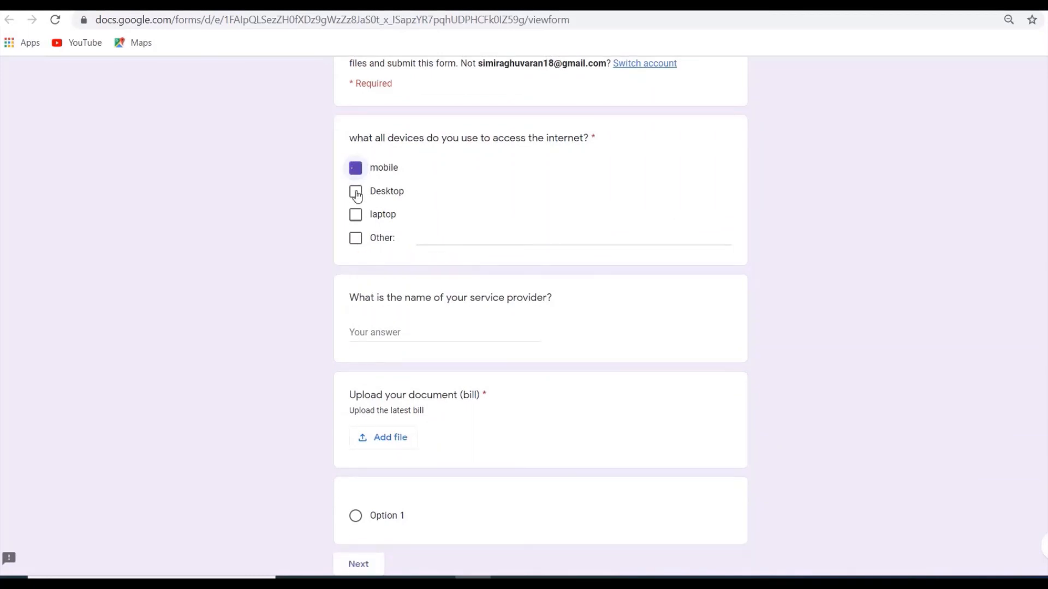
click(357, 218)
click(355, 238)
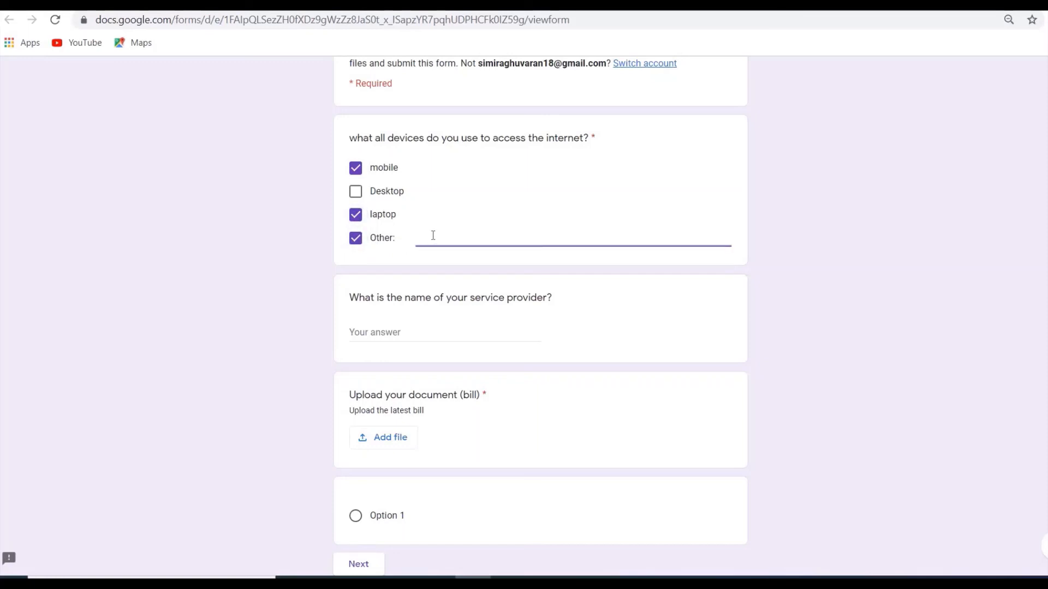
text(palm)
text(top)
scroll(379, 519, down, 1)
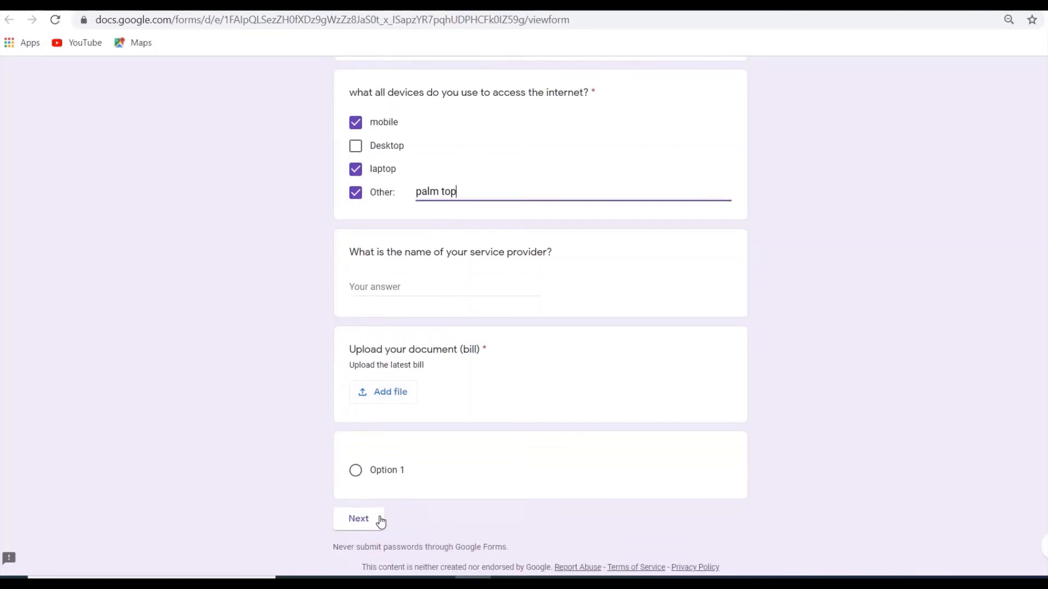
click(374, 525)
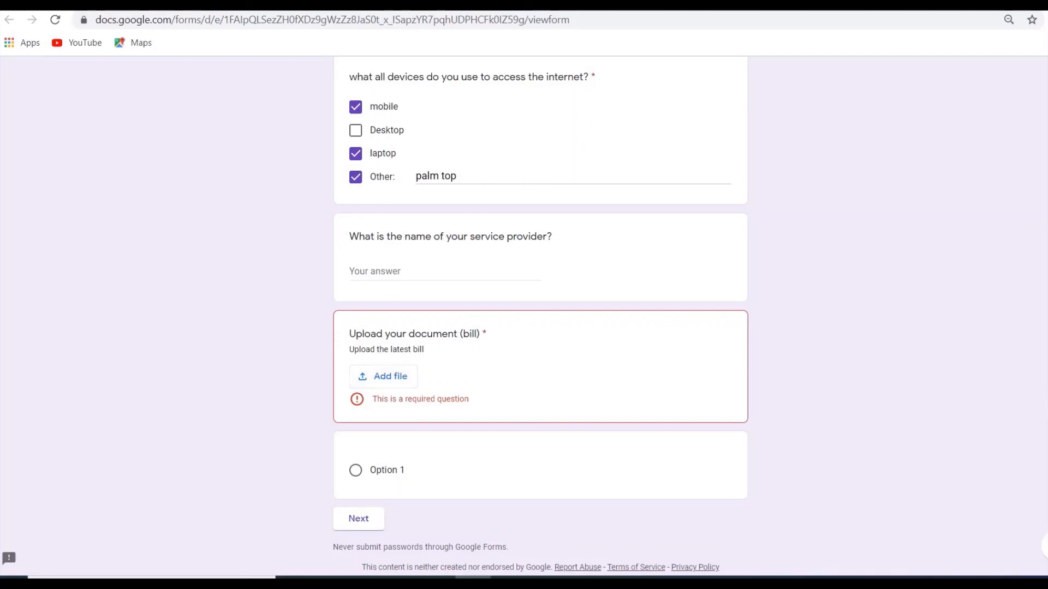
Leave the survey preview and discard the unsubmitted answers.
scroll(735, 259, up, 3)
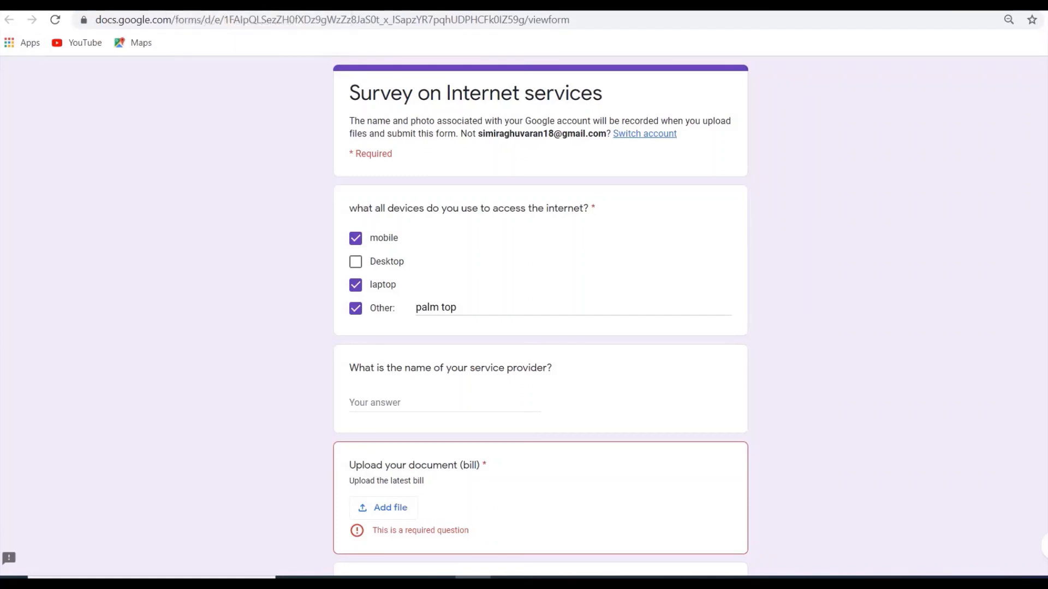
click(338, 4)
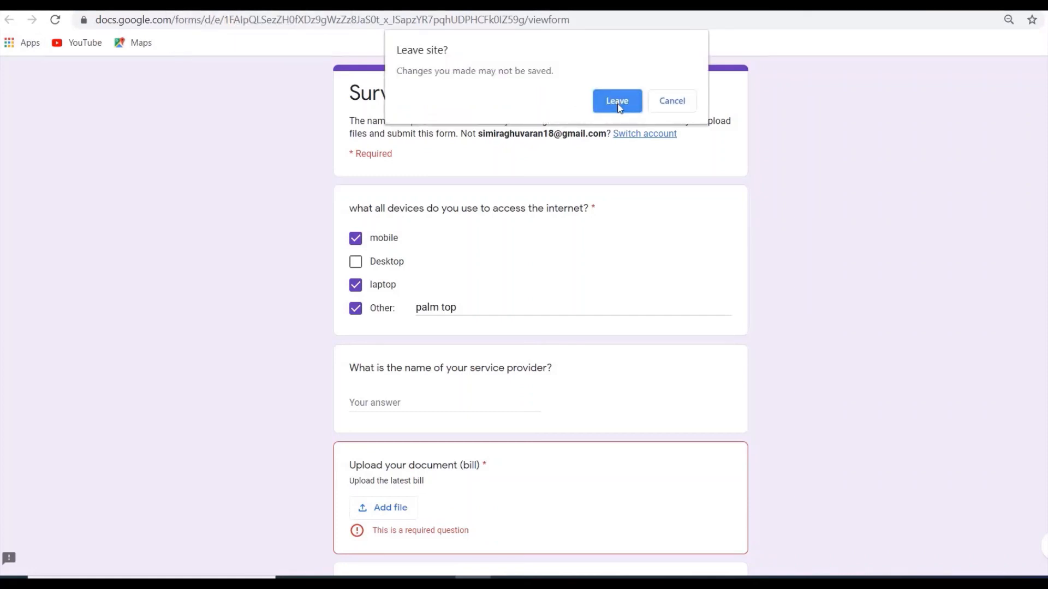
click(617, 101)
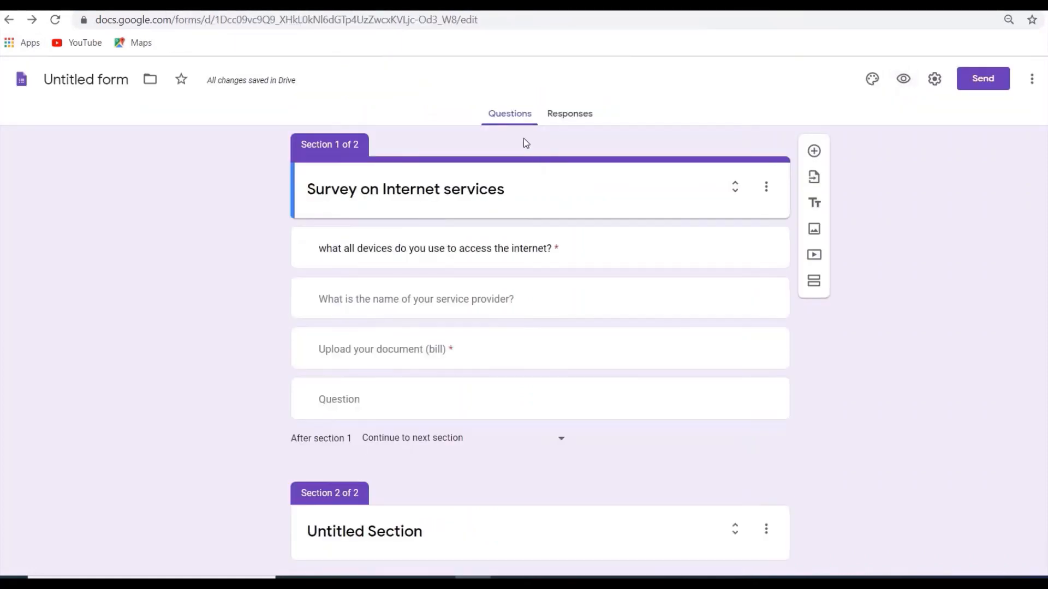
View the form's responses, try toggling its acceptance of responses, and return to the questions.
click(571, 119)
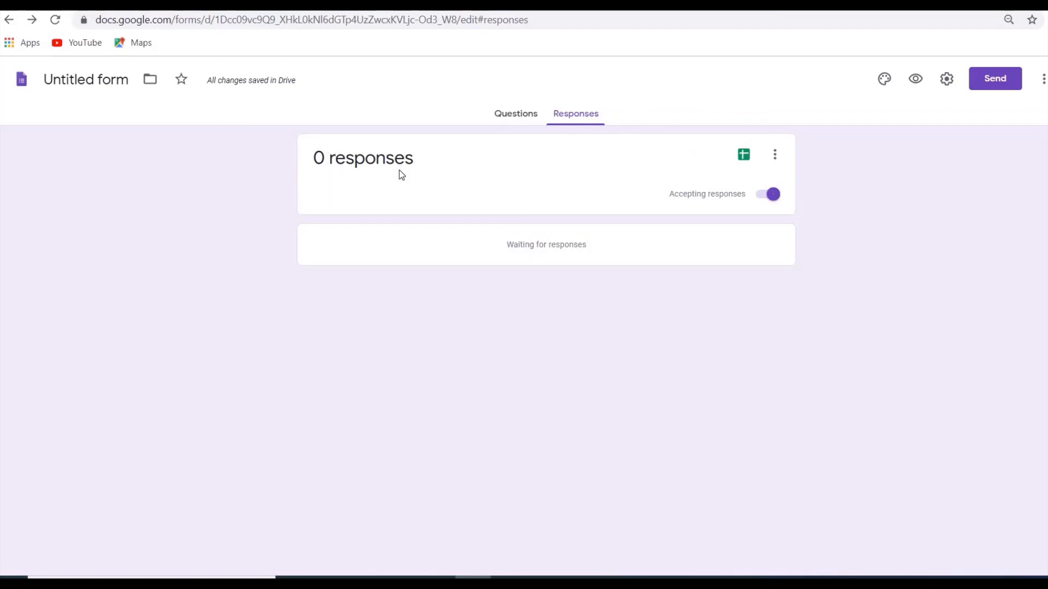
click(758, 202)
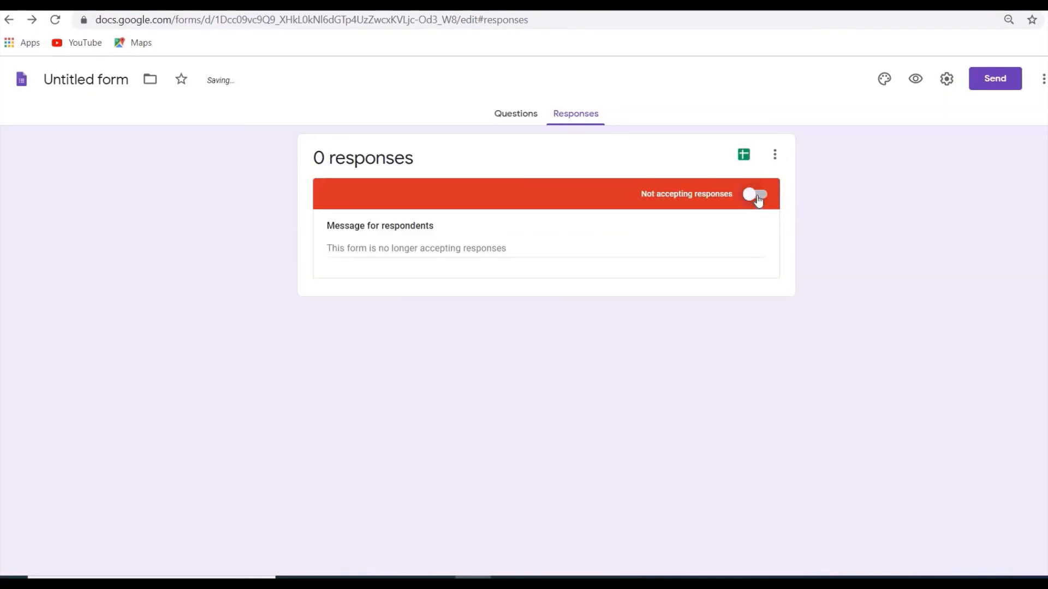
click(758, 201)
click(758, 201)
click(528, 119)
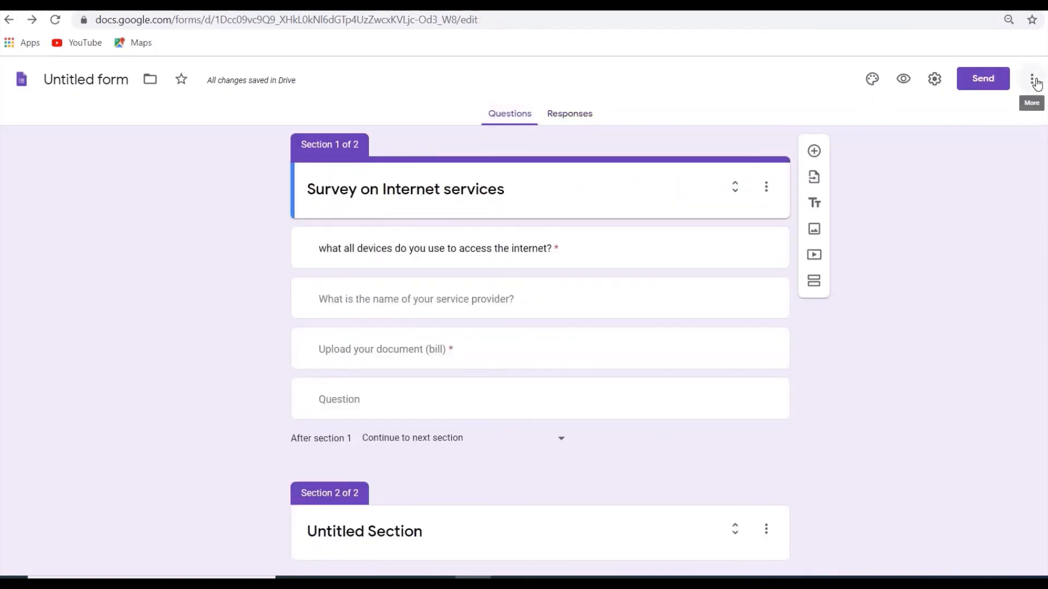
Open the form's additional options and browse the add-ons that work with Forms, closing the marketplace without installing any.
click(1033, 81)
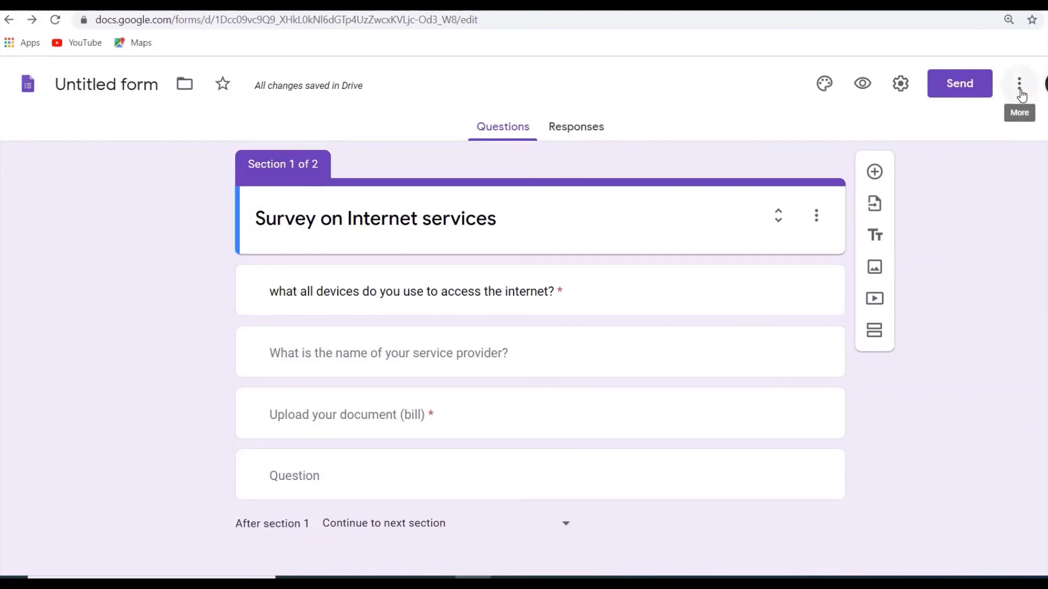
click(1020, 92)
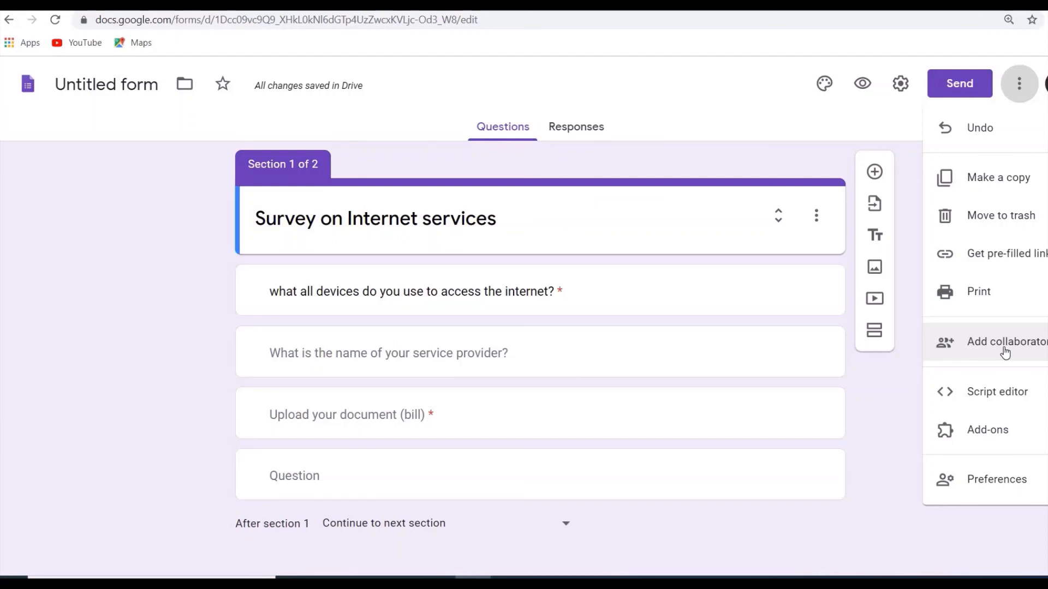
click(991, 436)
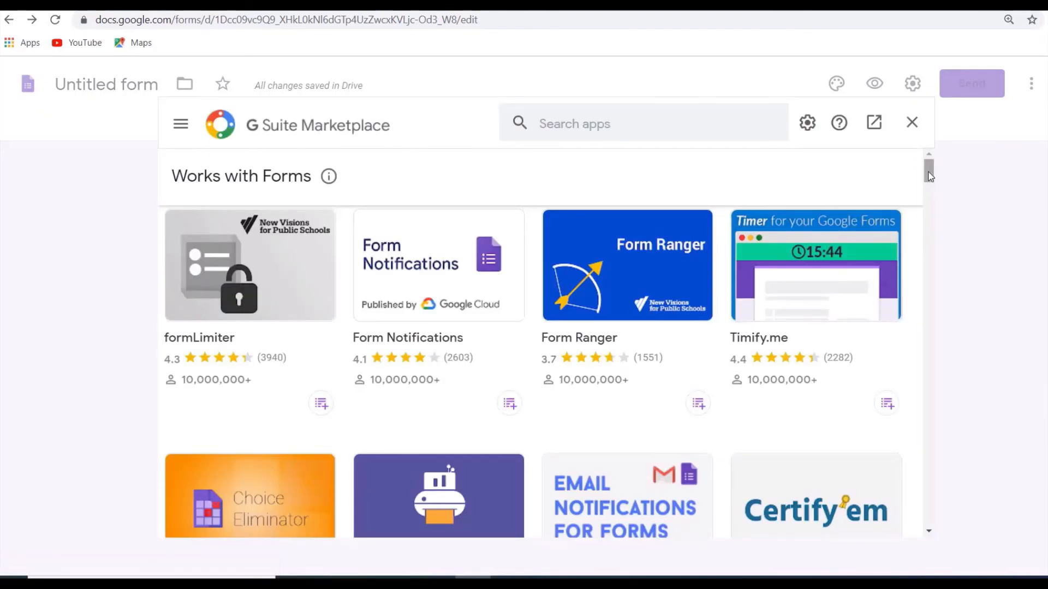
mouse_move(930, 176)
mouse_down()
mouse_move(930, 232)
mouse_move(932, 155)
mouse_up()
click(915, 125)
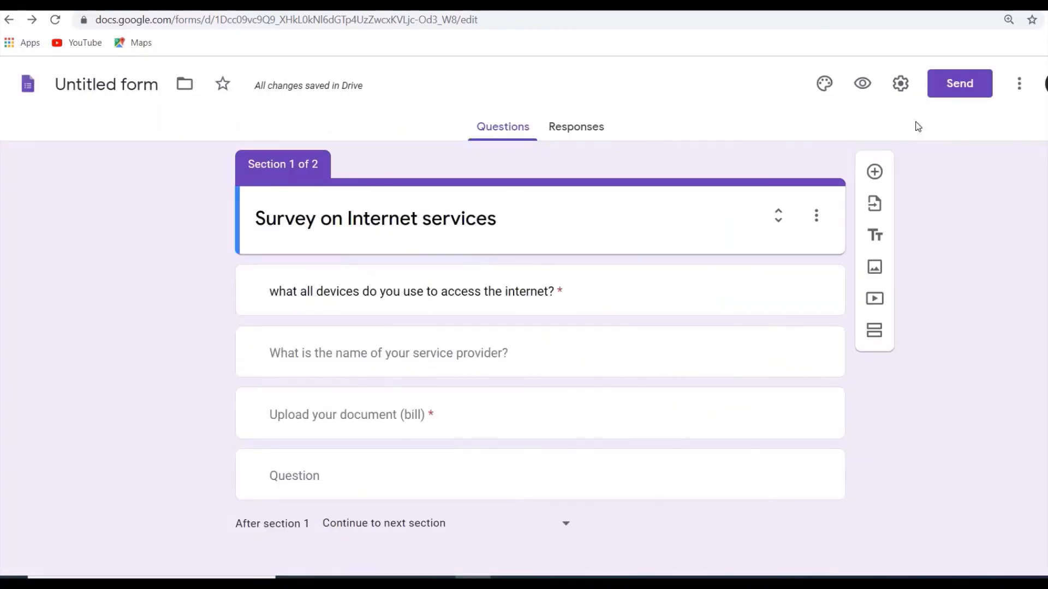
In the form settings, enable Collect email addresses, try both response receipt options, turn receipts off, and enable Limit to 1 response.
click(900, 84)
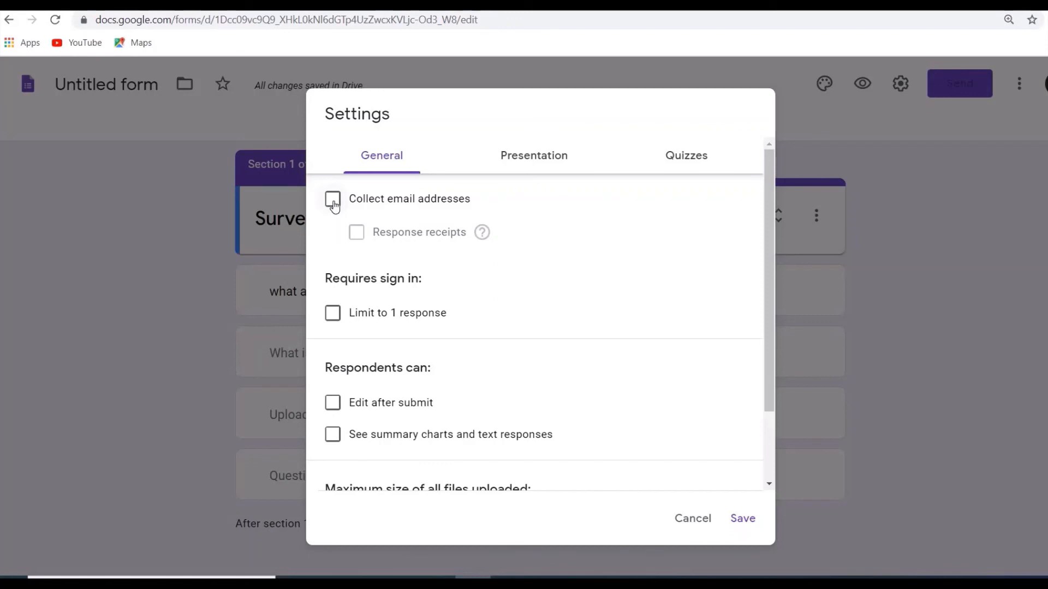
click(333, 201)
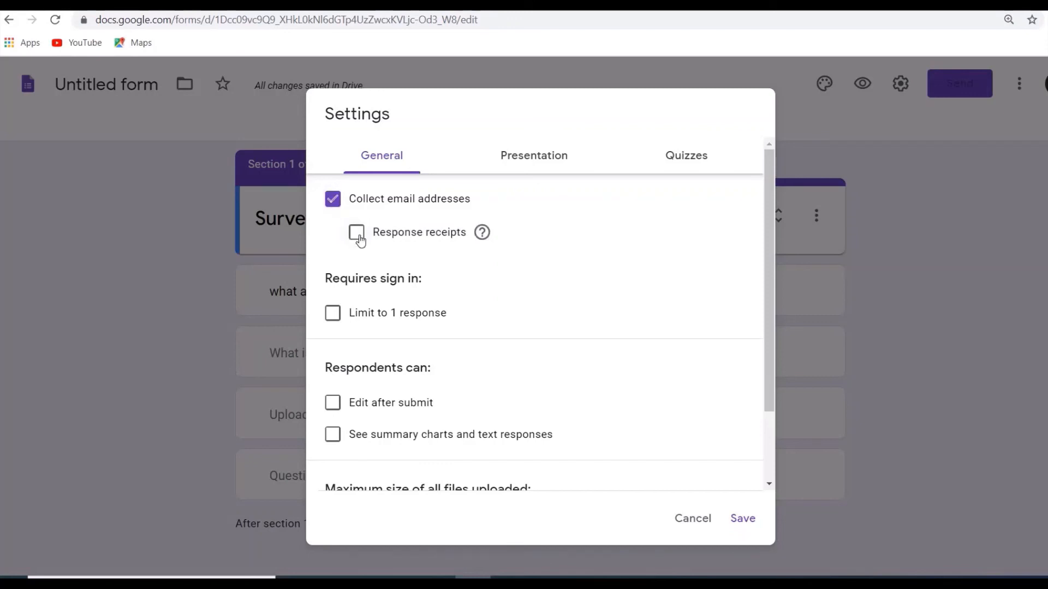
click(357, 235)
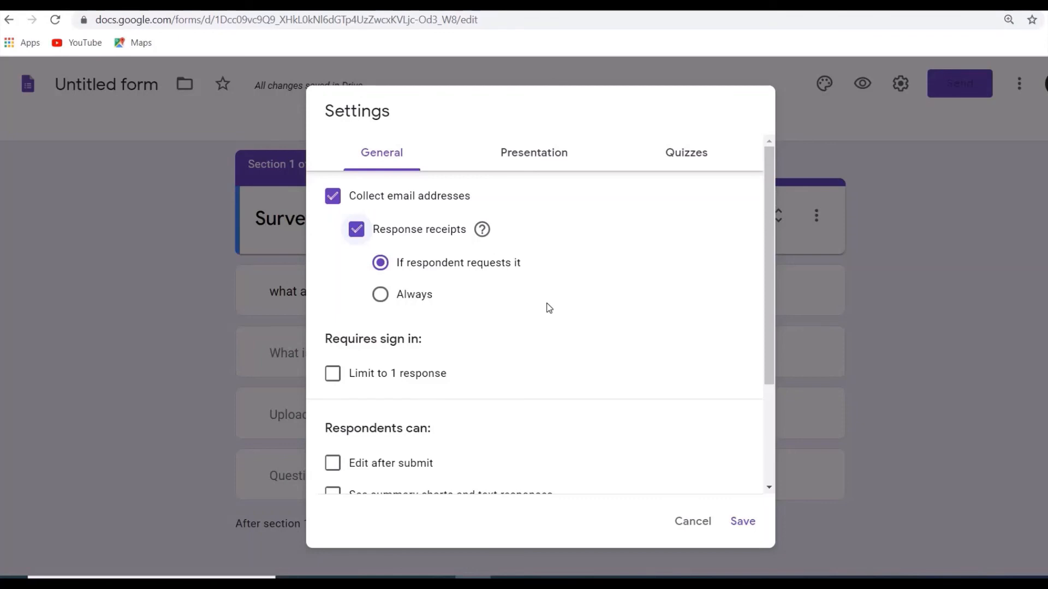
click(381, 296)
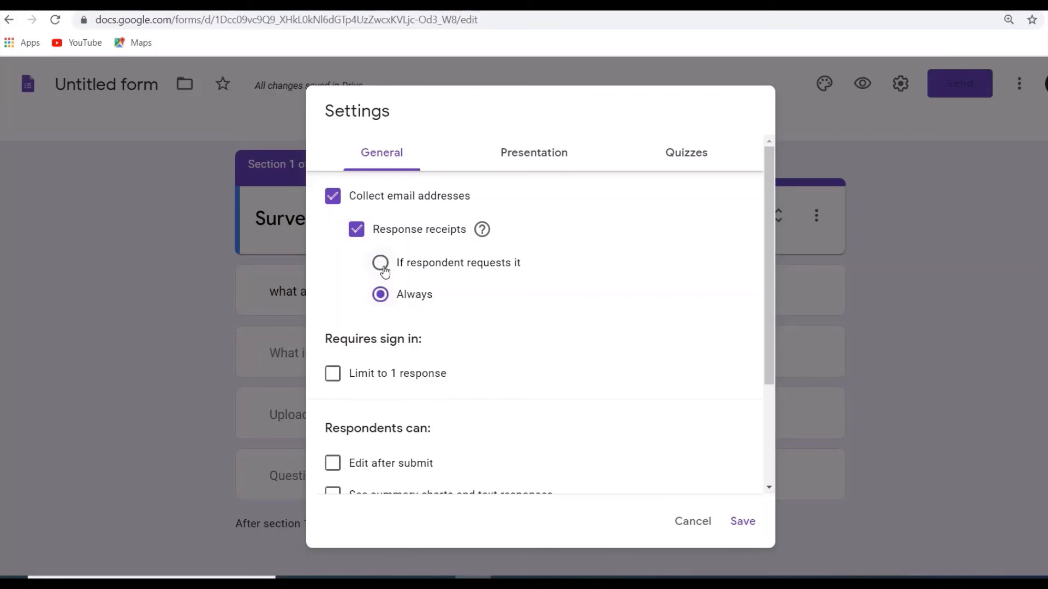
click(381, 264)
click(357, 231)
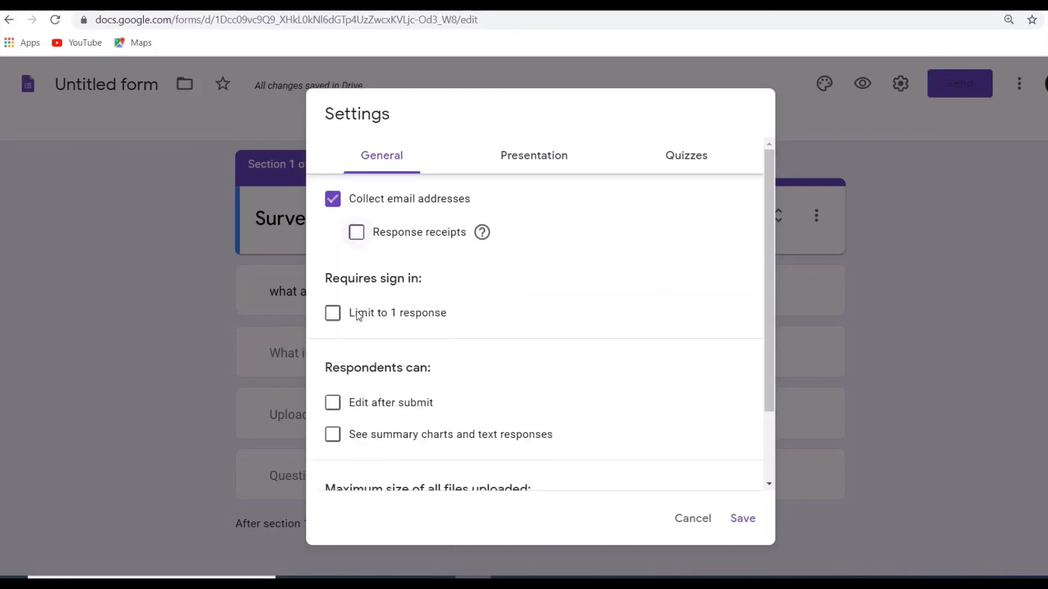
click(332, 315)
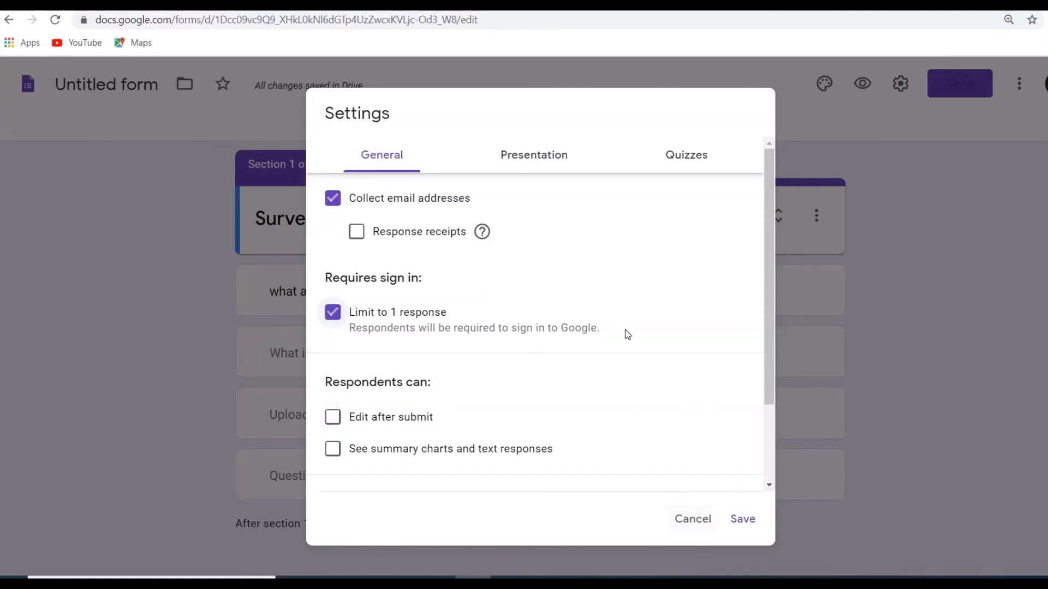
Review the presentation settings, try turning the form into a quiz, and cancel the settings changes.
click(529, 163)
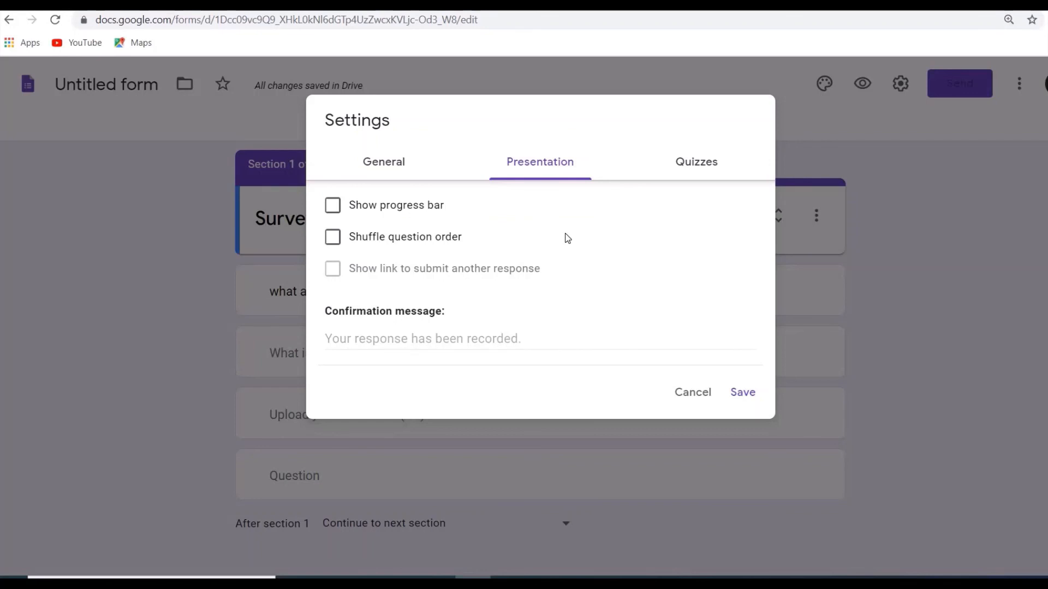
click(694, 175)
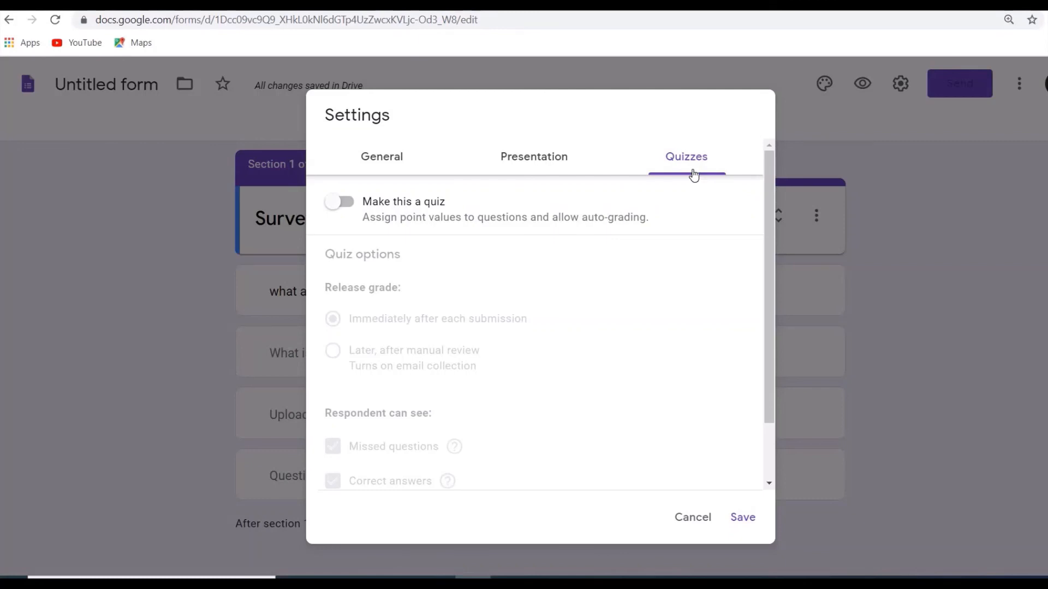
click(353, 204)
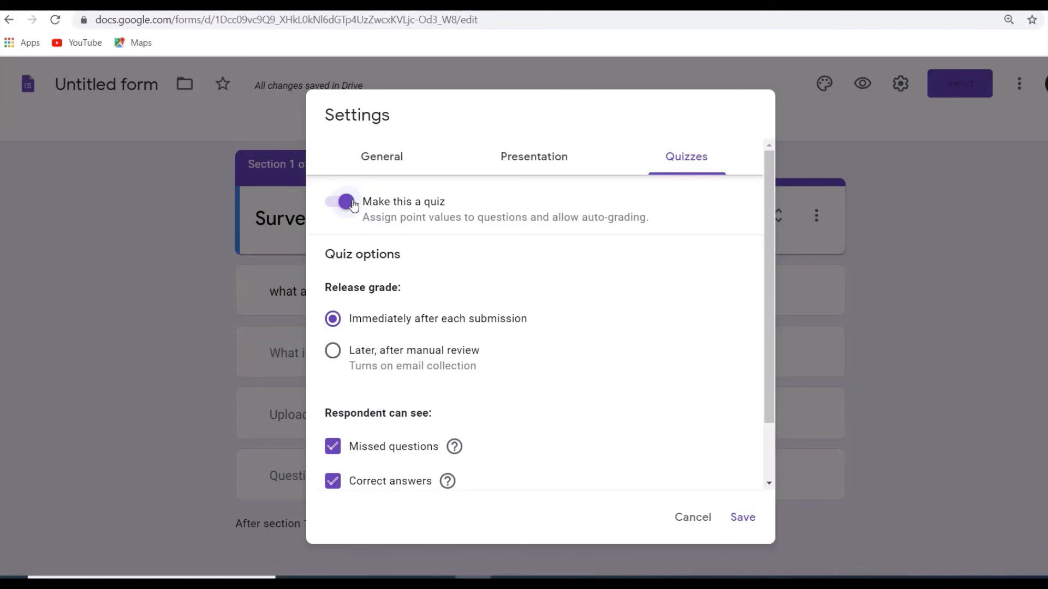
click(331, 205)
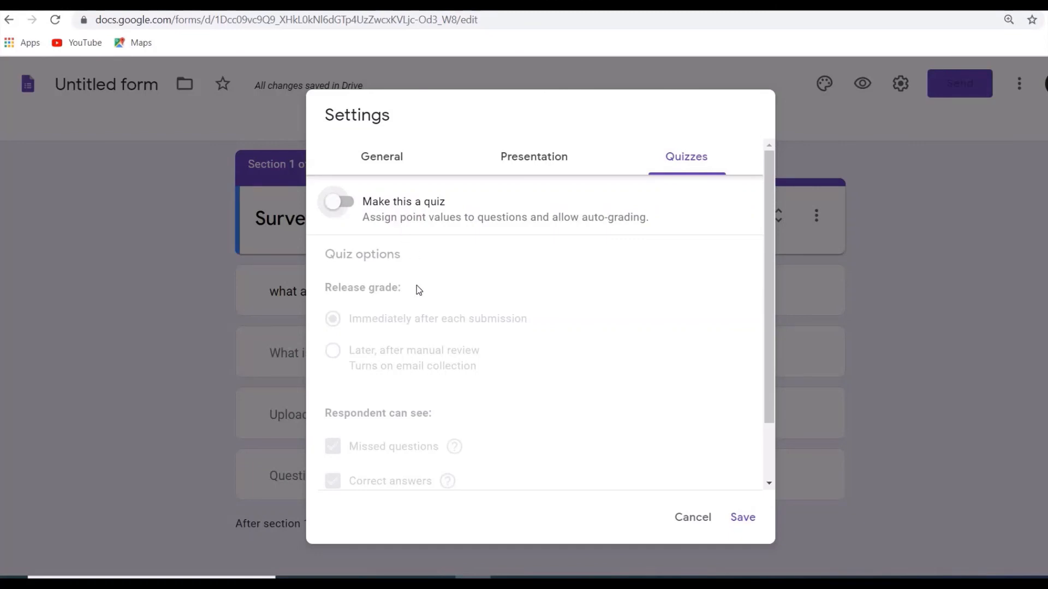
click(684, 520)
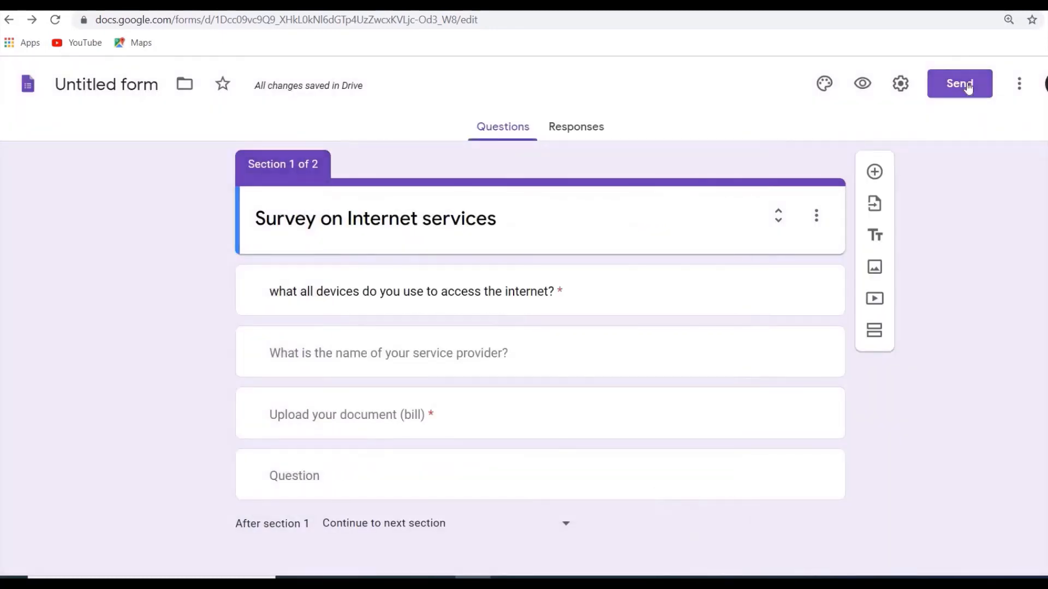
View the email, link and embed HTML options for sending the form.
click(969, 86)
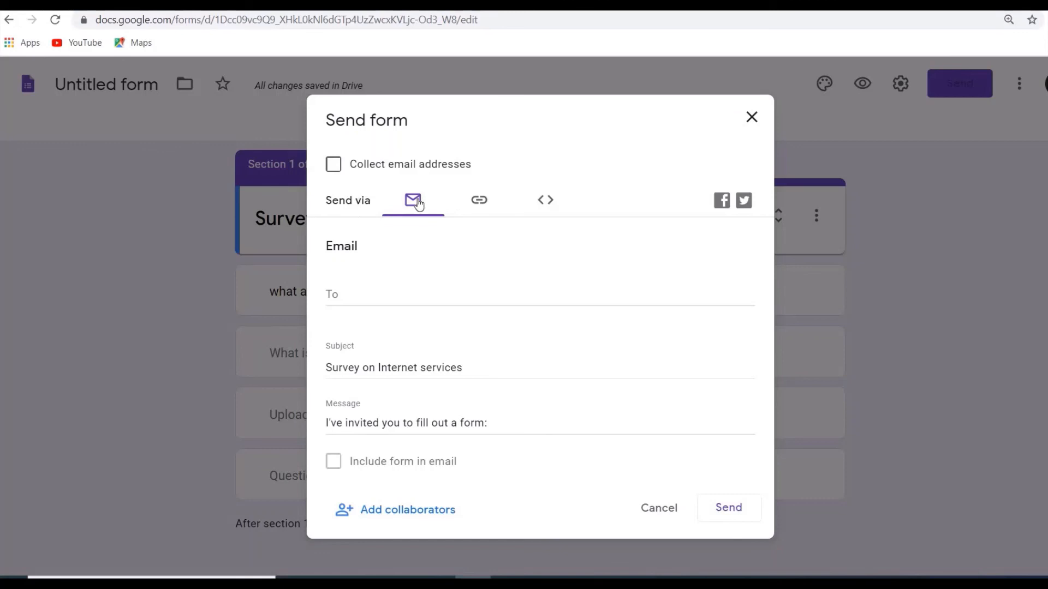
click(480, 209)
click(547, 207)
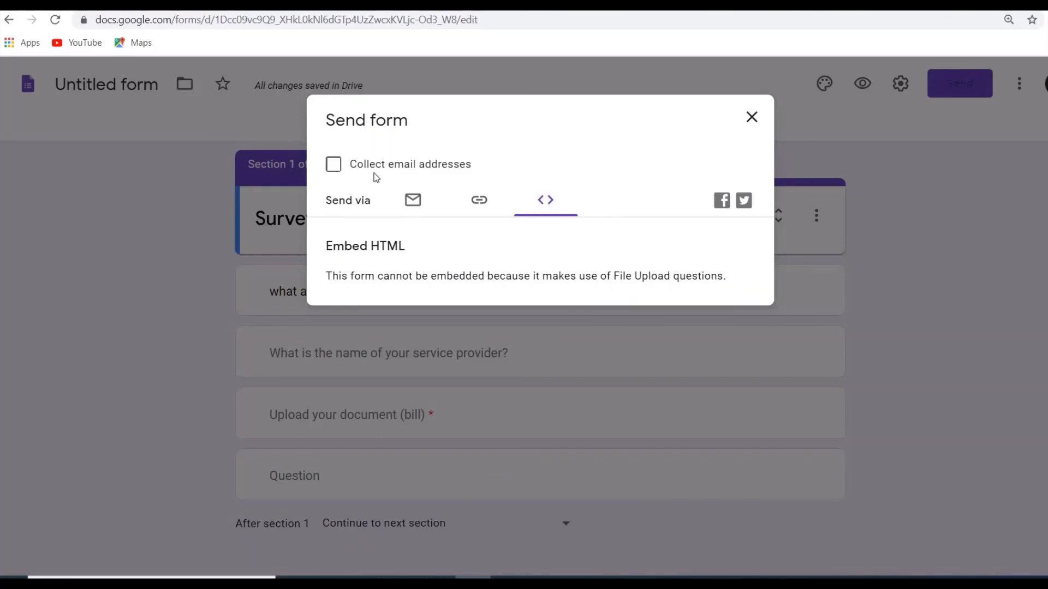
Try to enable Collect email addresses while sending the form, close the sending options, and reload the form.
click(333, 174)
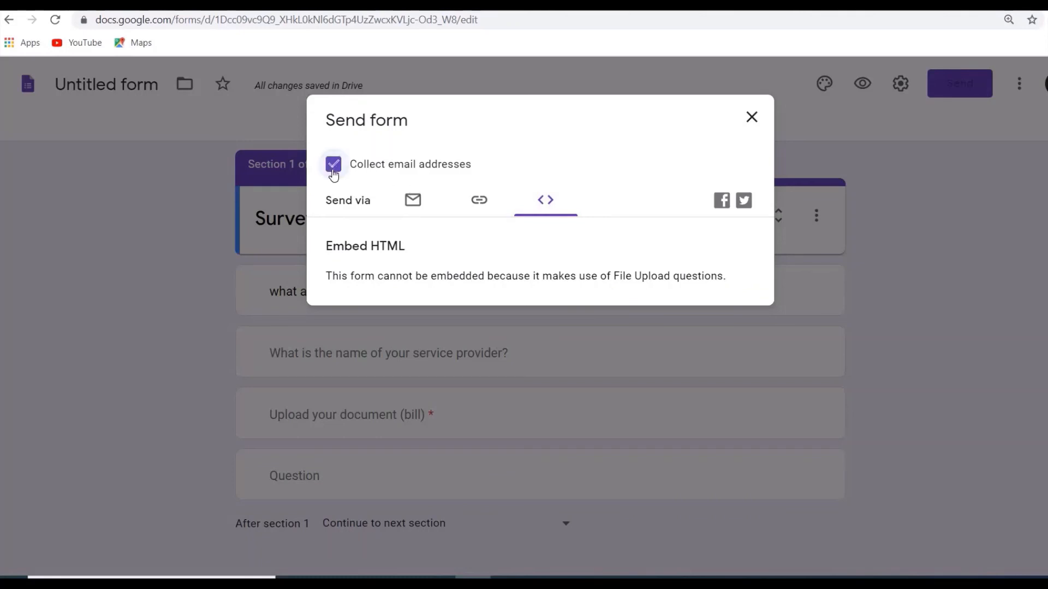
click(752, 118)
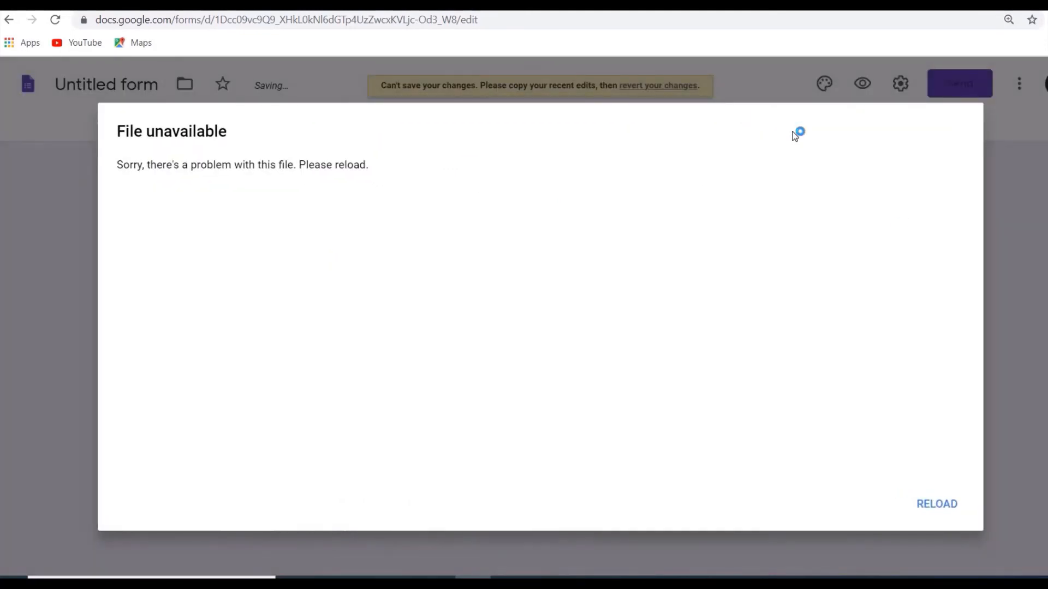
click(948, 505)
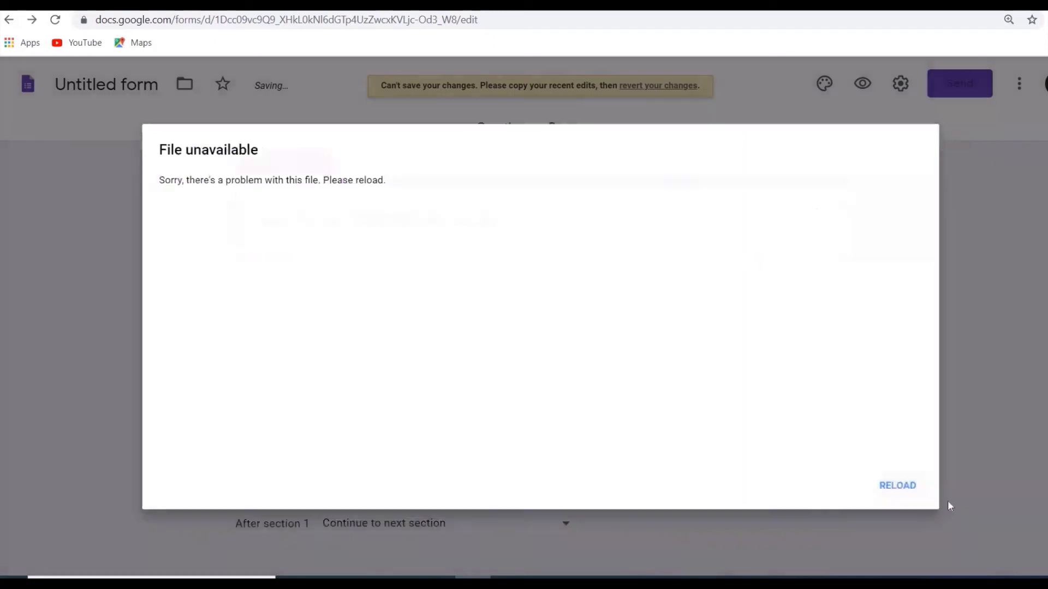